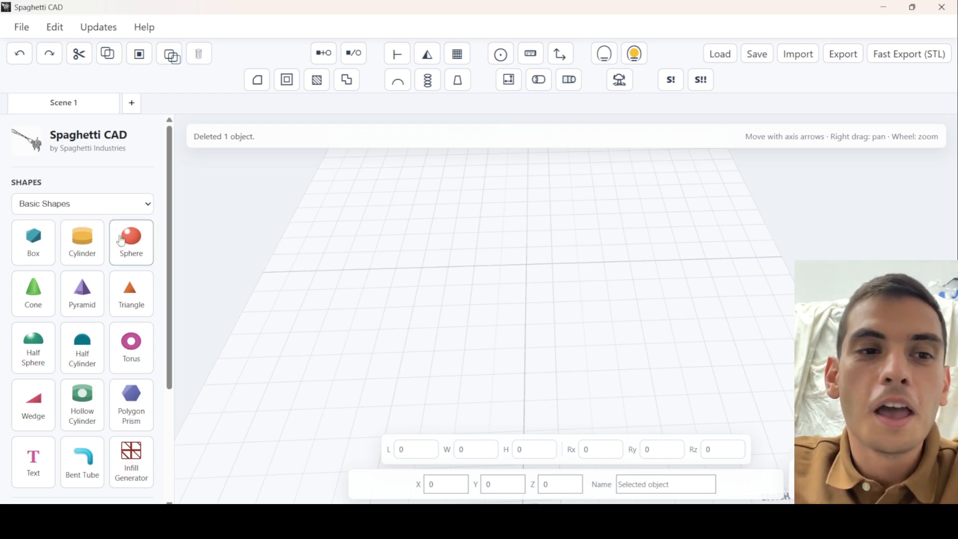
# - Browse the Hardware and Threads shape categories and return to Basic Shapes
pyautogui.click(118, 206)
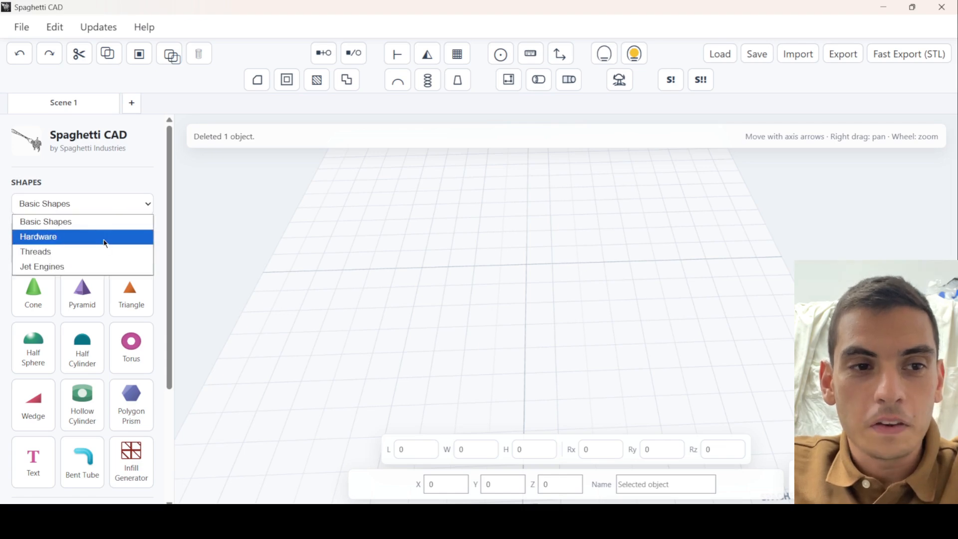
pyautogui.click(105, 243)
pyautogui.click(106, 207)
pyautogui.click(94, 256)
pyautogui.click(96, 203)
pyautogui.click(95, 221)
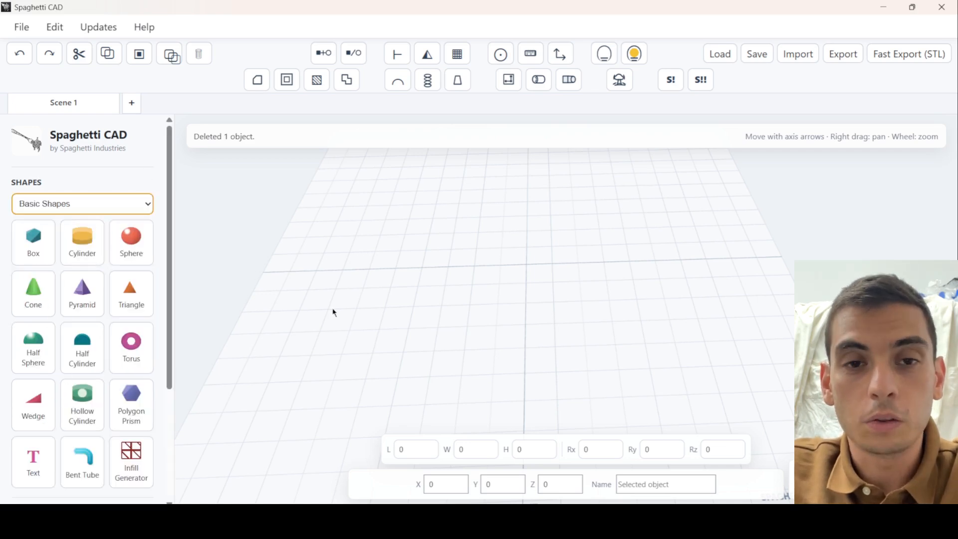
pyautogui.click(342, 254)
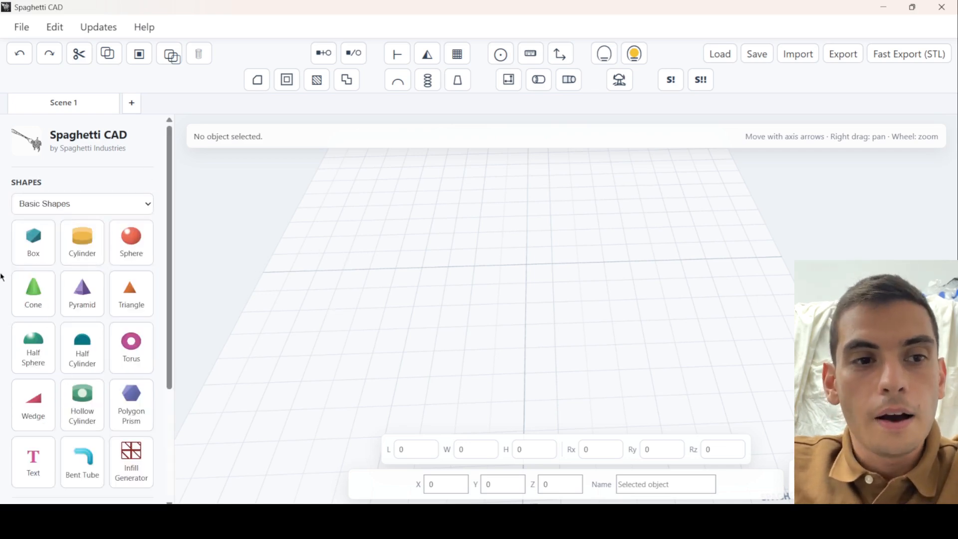
# - Add a box from the basic shapes to the workplane at about X 14, Y 25
pyautogui.click(31, 248)
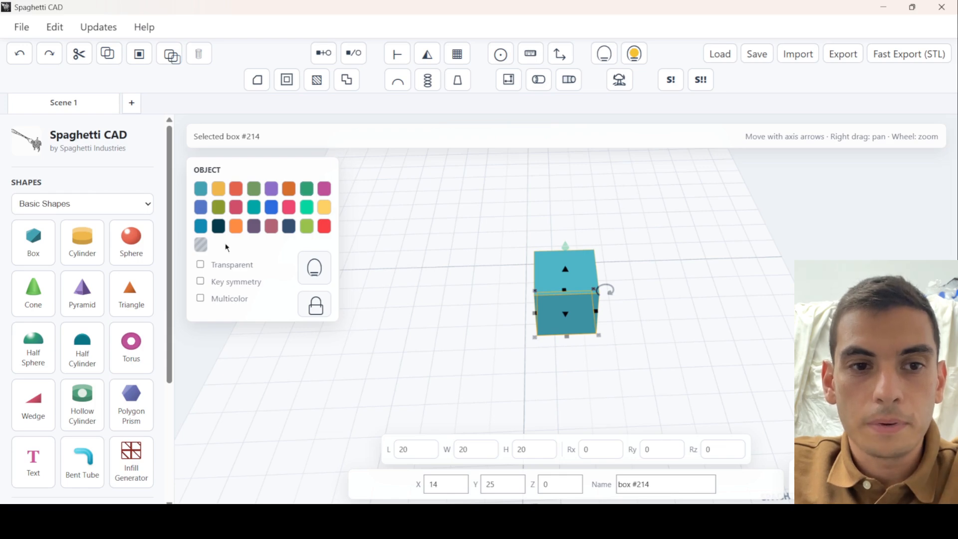
# - Try yellow, red, green, orange and the hole style on the box, and restore its teal colour
pyautogui.click(218, 192)
pyautogui.click(236, 192)
pyautogui.click(253, 192)
pyautogui.click(292, 193)
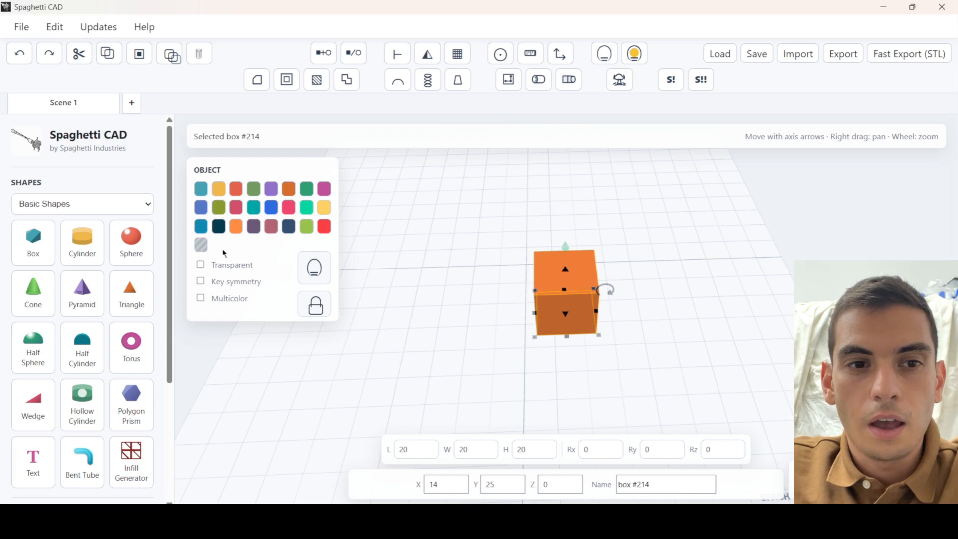
pyautogui.click(201, 244)
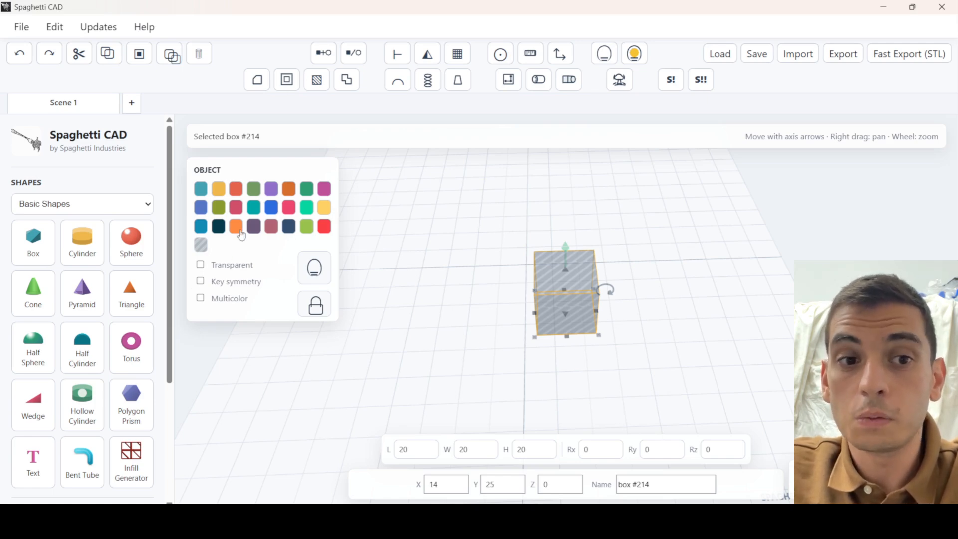
pyautogui.click(201, 189)
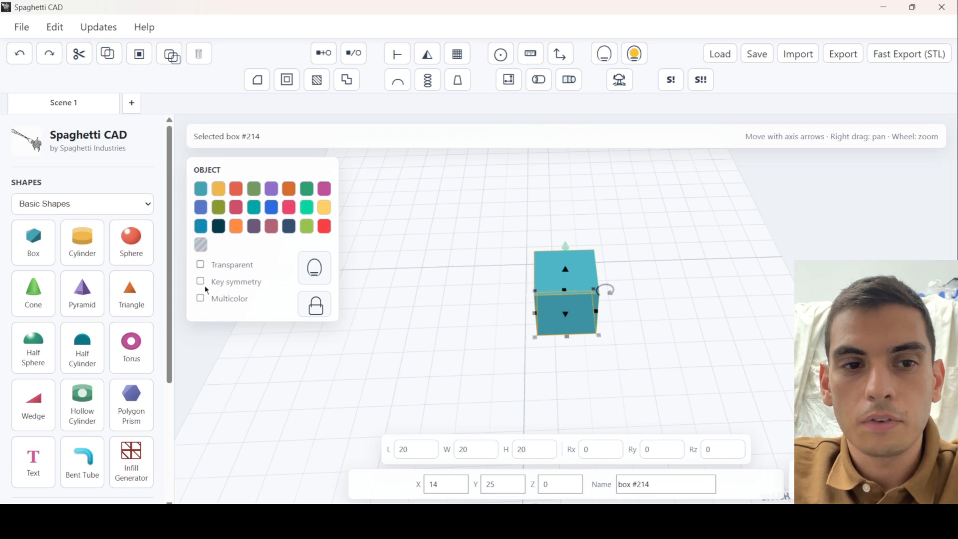
# - Switch the box's transparency on and back off
pyautogui.click(200, 266)
pyautogui.click(200, 265)
pyautogui.doubleClick(237, 266)
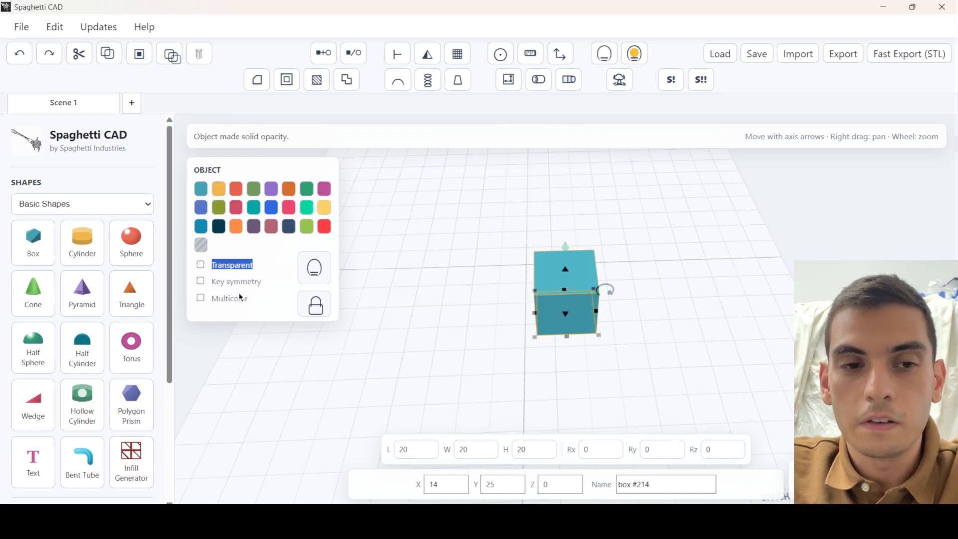
# - Enable key symmetry for the box and enlarge its length and width together, first to 24 and on to about 41
pyautogui.click(228, 284)
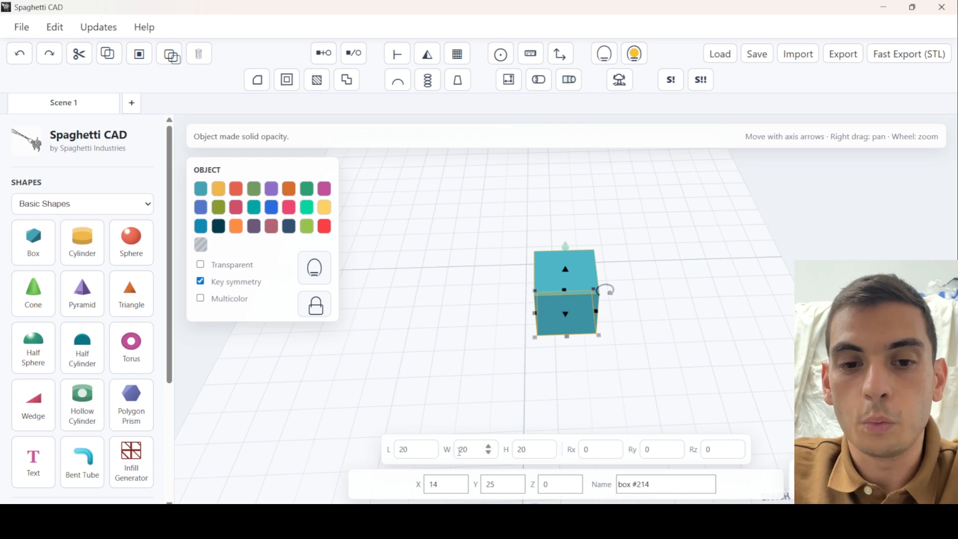
pyautogui.click(428, 446)
pyautogui.click(428, 446)
pyautogui.click(428, 445)
pyautogui.click(428, 446)
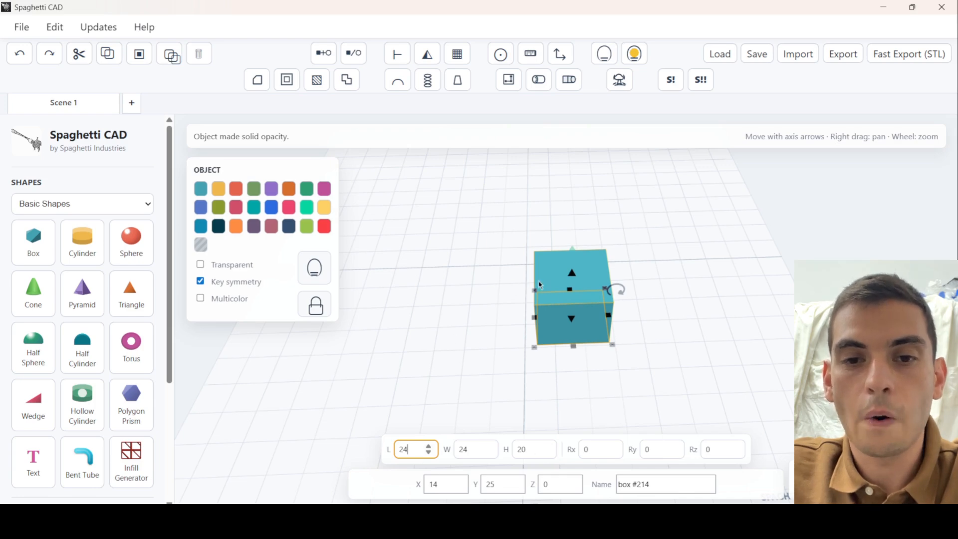
pyautogui.moveTo(534, 348); pyautogui.dragTo(476, 394)
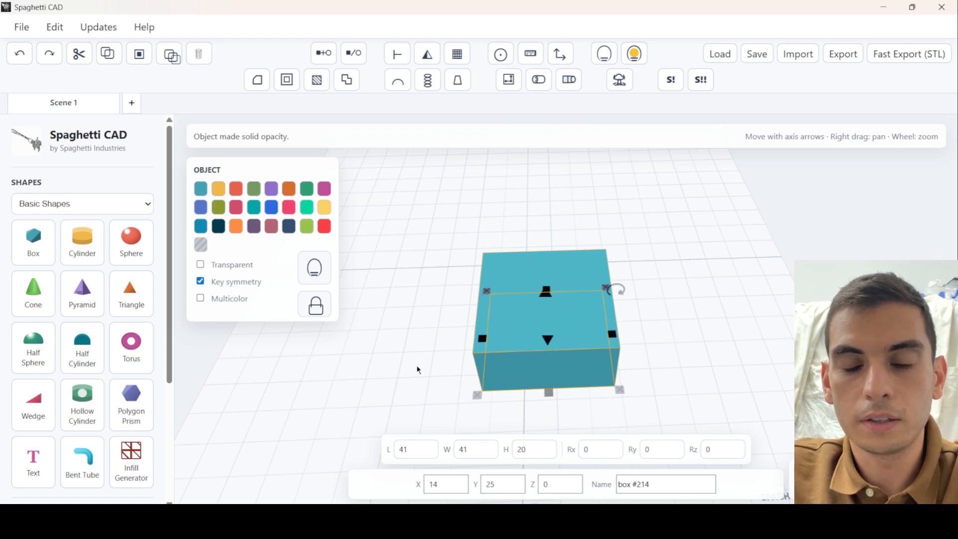
# - Disable key symmetry for the box and stretch only its length to about 69
pyautogui.click(252, 285)
pyautogui.moveTo(482, 339); pyautogui.dragTo(398, 341)
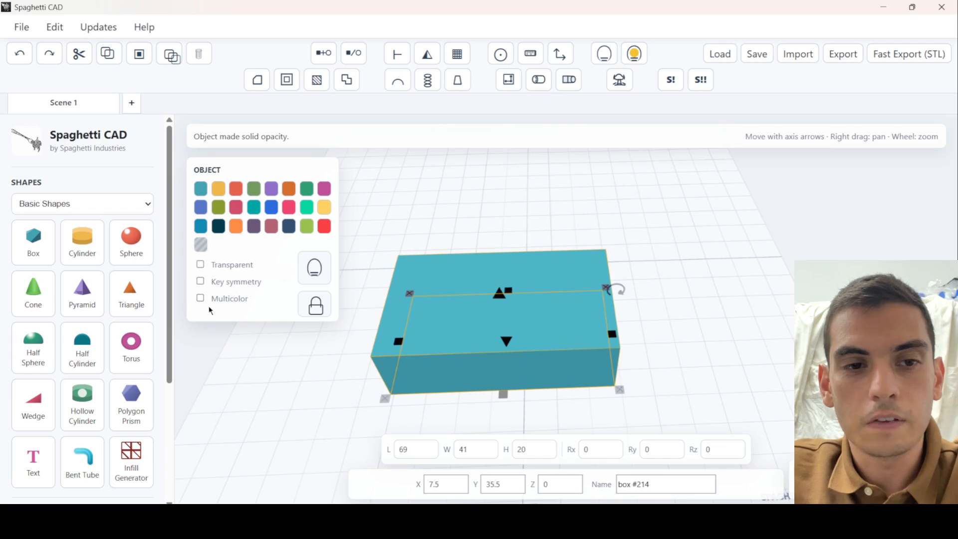
# - Hide the box and show it again, and lock and unlock it
pyautogui.click(318, 268)
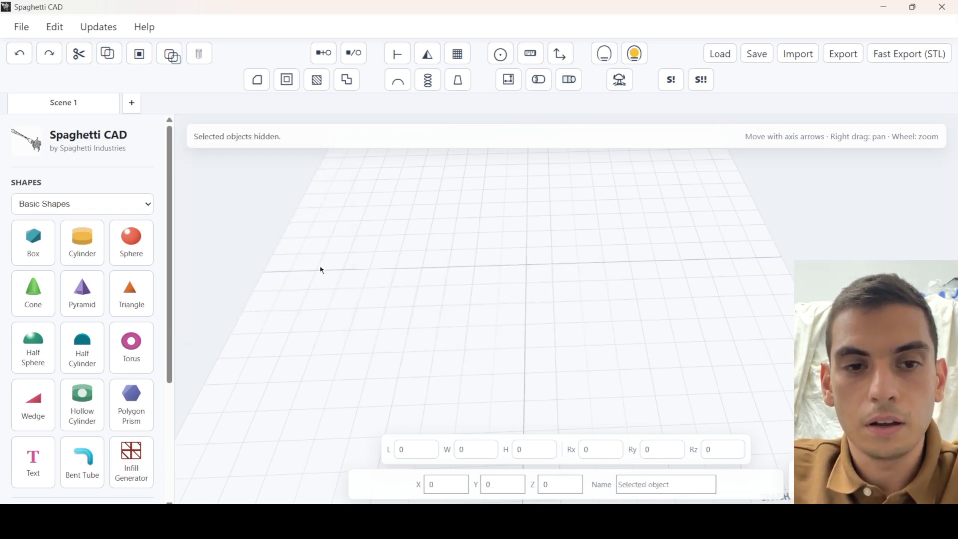
pyautogui.click(634, 53)
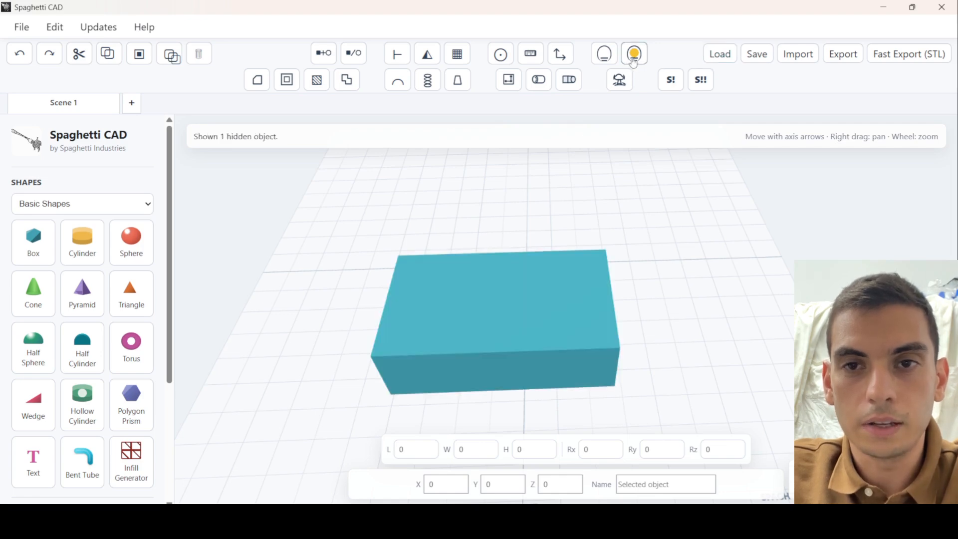
pyautogui.click(438, 303)
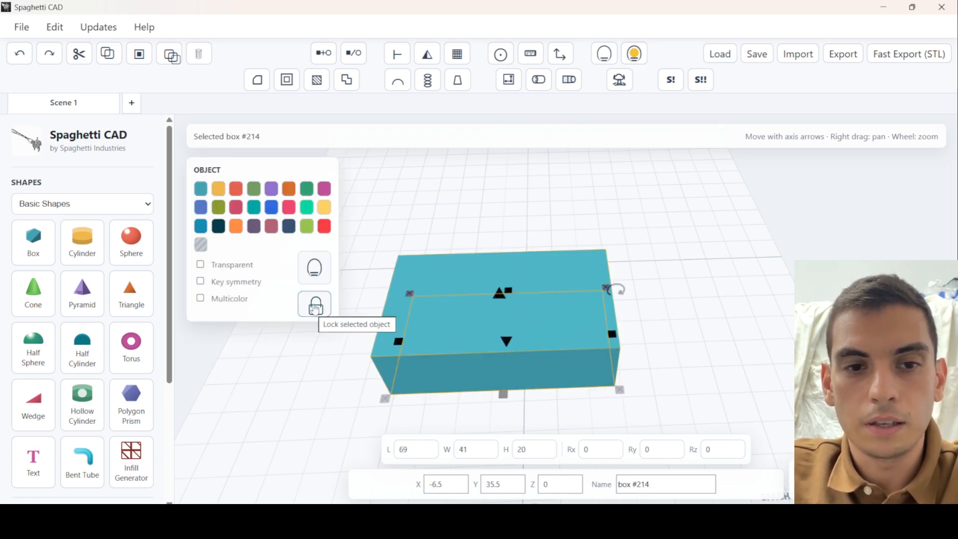
pyautogui.click(306, 305)
pyautogui.click(315, 304)
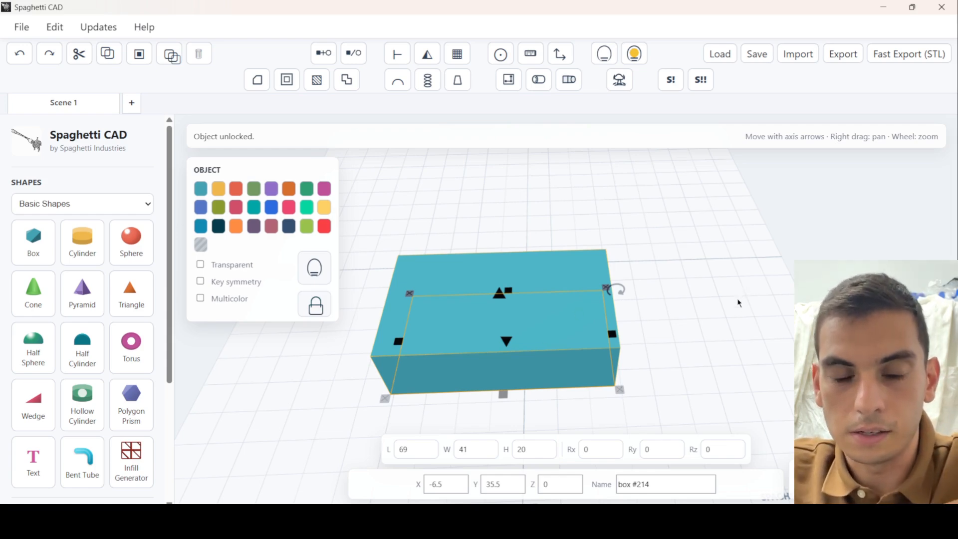
# - Set the box's X position to 0
pyautogui.click(666, 298)
pyautogui.scroll(-3, 592, 280)
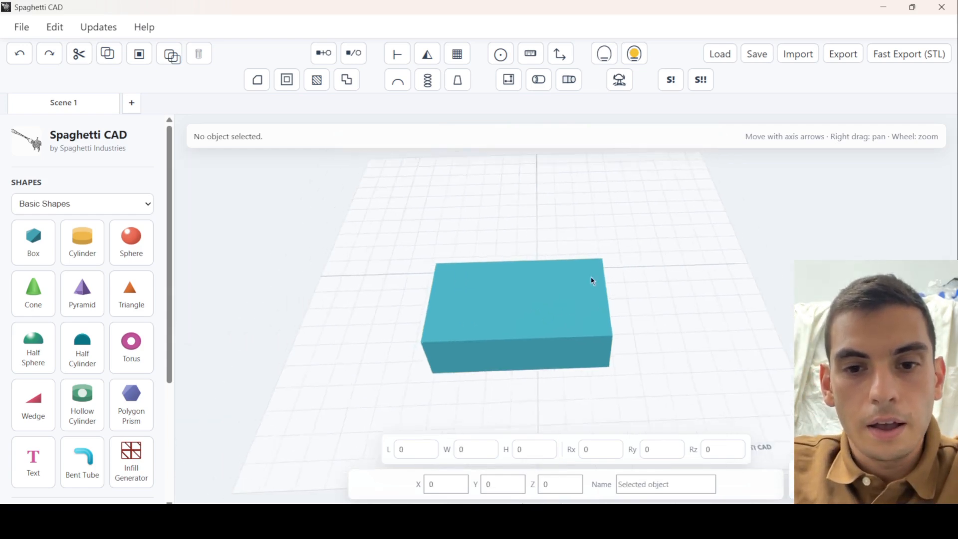
pyautogui.click(569, 292)
pyautogui.scroll(3, 568, 292)
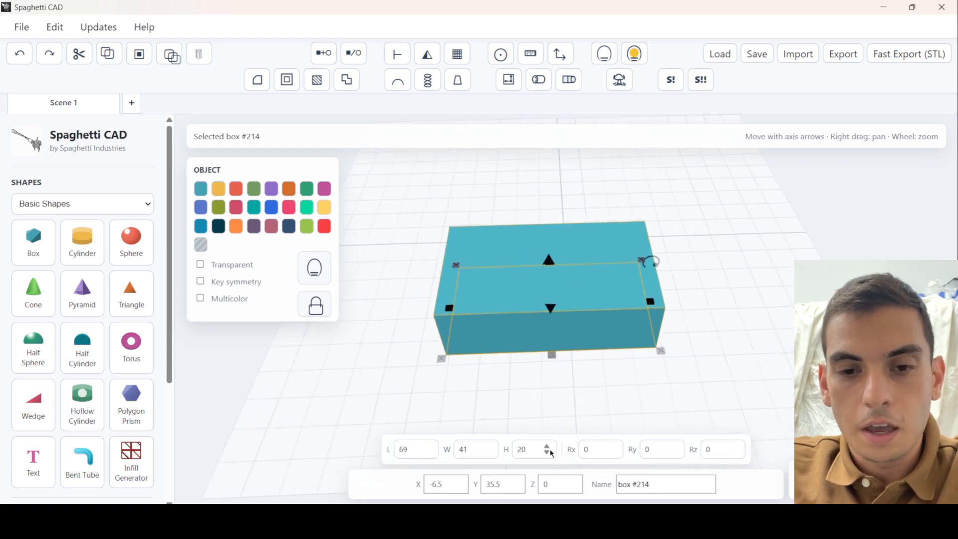
pyautogui.click(459, 481)
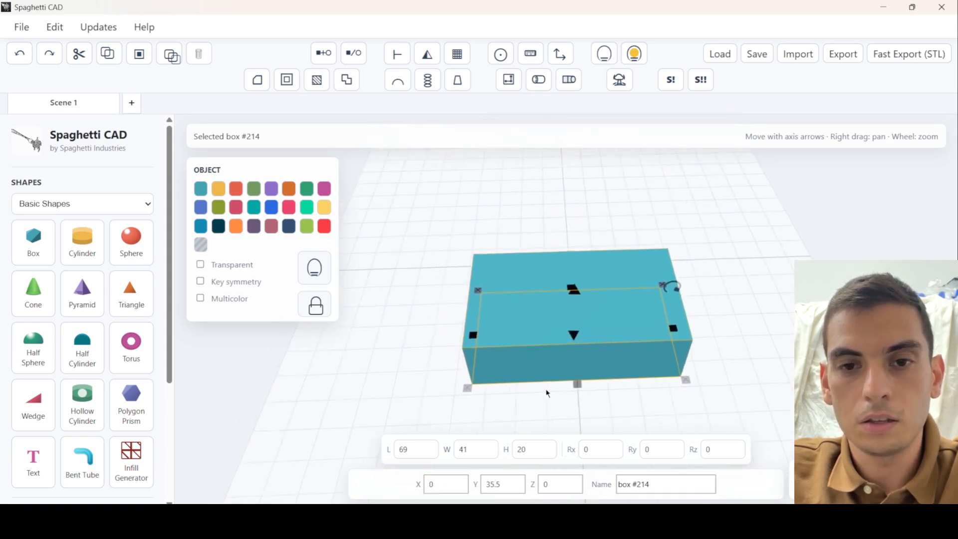
# - Move the box across the workplane to about X -17, Y -4, keeping Z at 0
pyautogui.moveTo(539, 364); pyautogui.dragTo(583, 282)
pyautogui.moveTo(618, 222); pyautogui.dragTo(592, 218)
pyautogui.moveTo(759, 266); pyautogui.dragTo(572, 348)
pyautogui.scroll(-5, 667, 347)
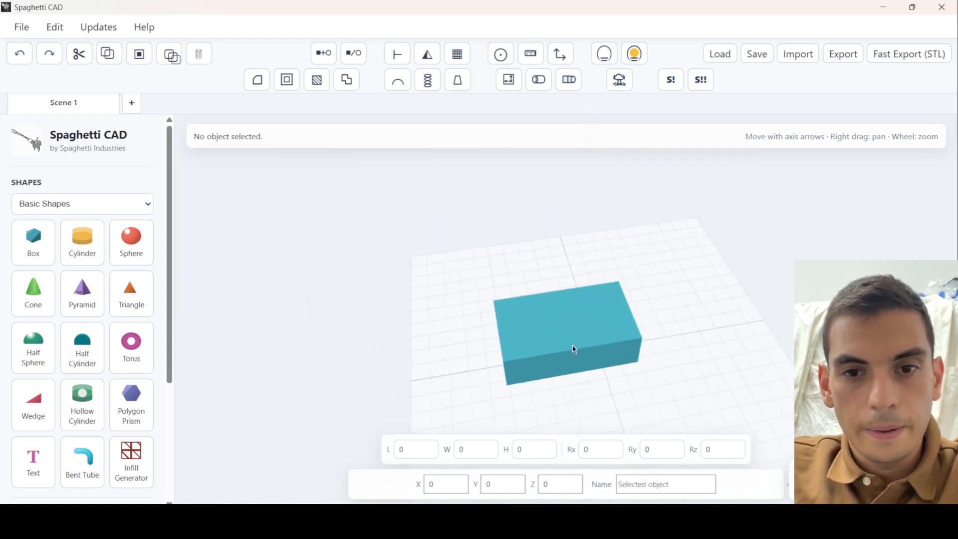
pyautogui.click(564, 341)
pyautogui.click(556, 483)
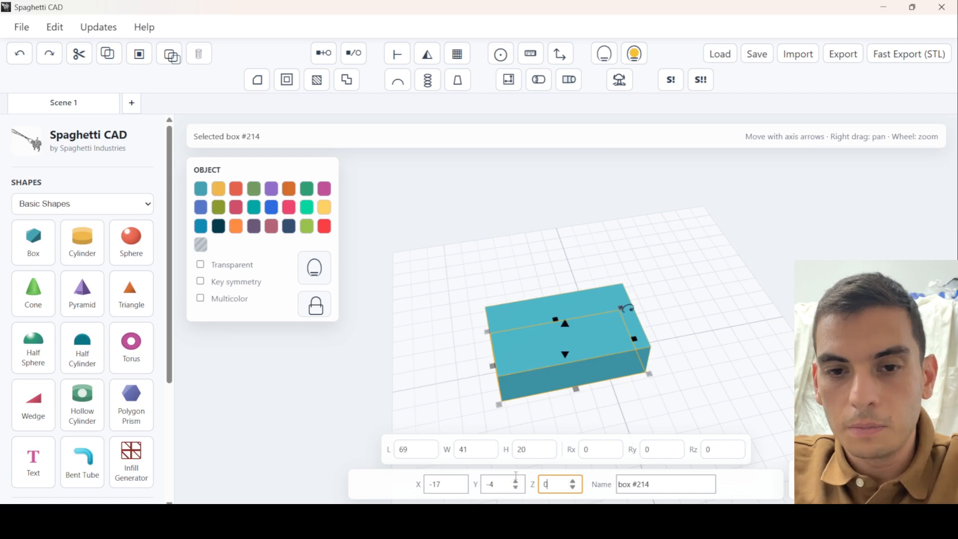
pyautogui.click(549, 291)
# - Add a cylinder and move it in front of the box's front-left corner, to about X -43, Y 35
pyautogui.scroll(2, 549, 291)
pyautogui.moveTo(549, 291); pyautogui.dragTo(543, 218, button='right')
pyautogui.moveTo(543, 218); pyautogui.dragTo(510, 232)
pyautogui.scroll(2, 510, 232)
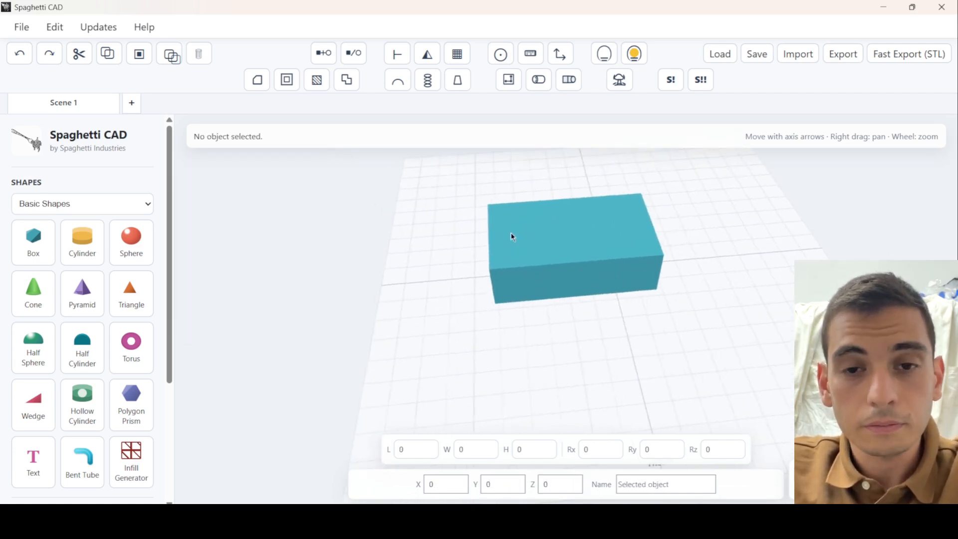
pyautogui.click(82, 241)
pyautogui.scroll(2, 521, 289)
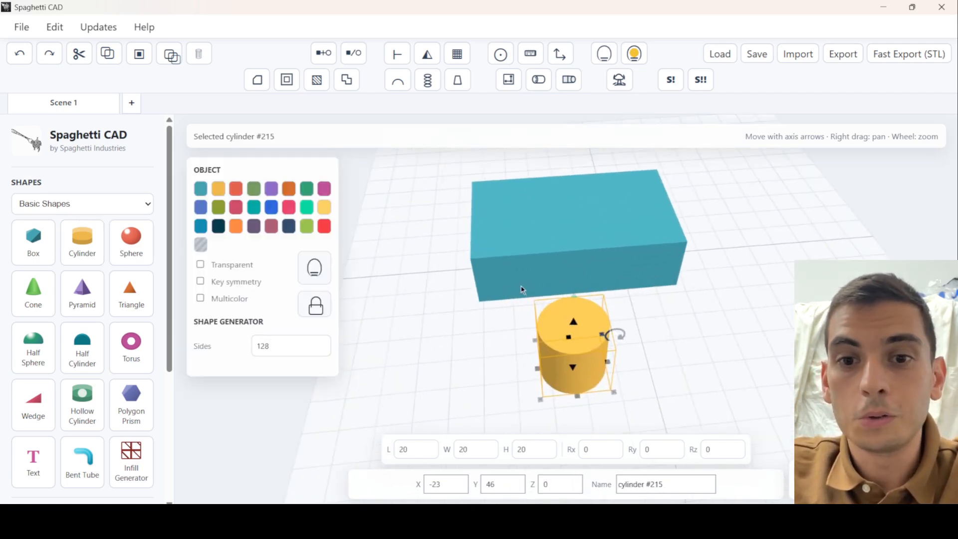
pyautogui.moveTo(556, 322); pyautogui.dragTo(481, 298)
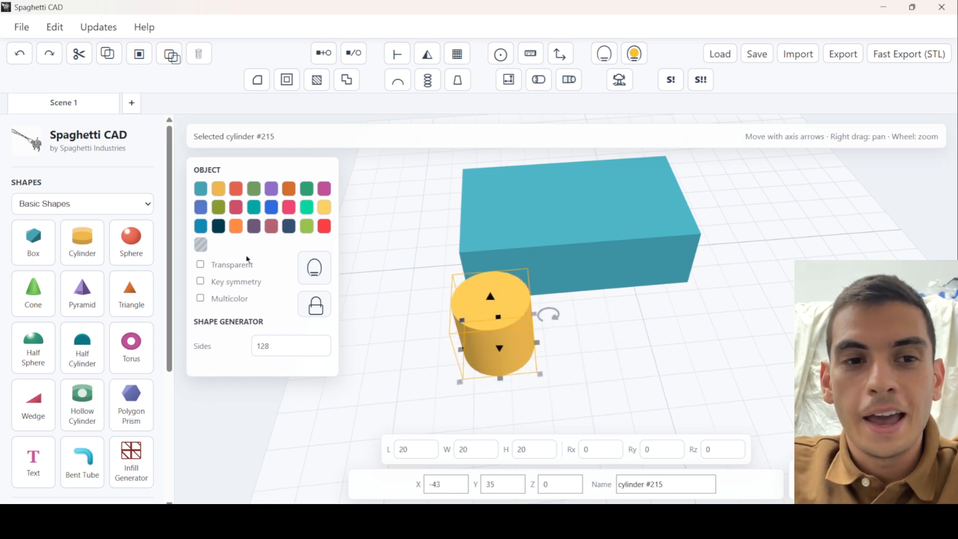
# - Turn the cylinder into a hole and move it into the box's front-left corner, to about X -40, Y 16
pyautogui.click(201, 252)
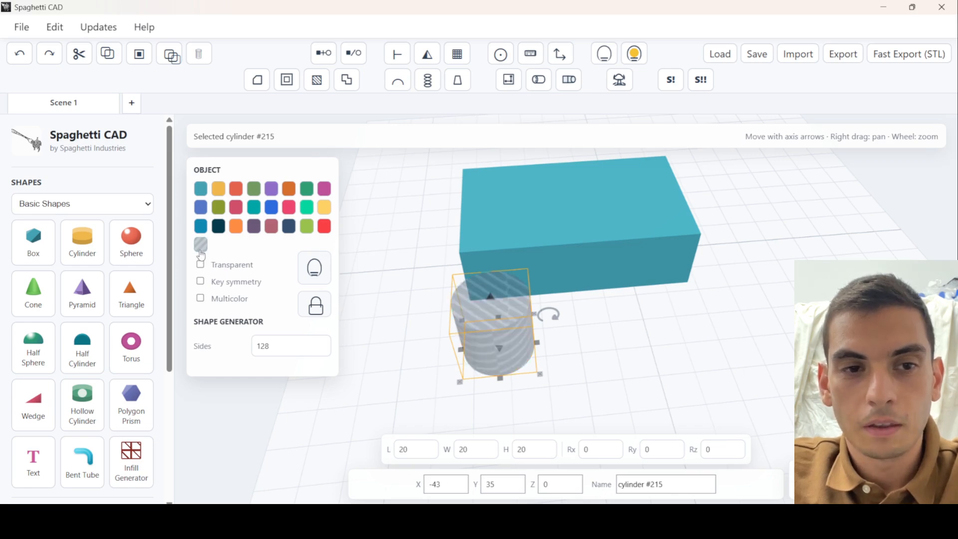
pyautogui.scroll(2, 471, 316)
pyautogui.moveTo(494, 317); pyautogui.dragTo(505, 261)
pyautogui.click(428, 316)
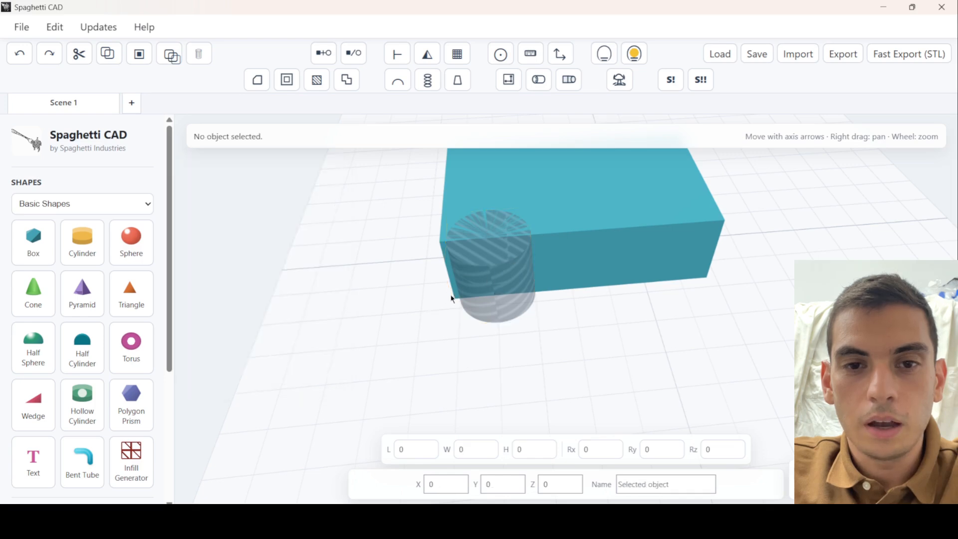
# - Select the box and the hole cylinder together and couple them to cut the box's front-left corner
pyautogui.scroll(-2, 450, 292)
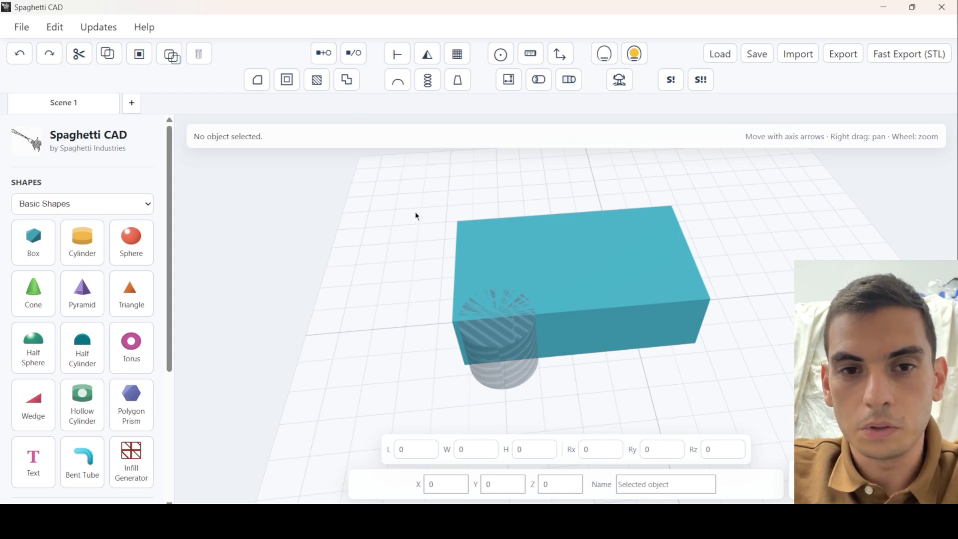
pyautogui.moveTo(462, 255); pyautogui.dragTo(399, 222, button='right')
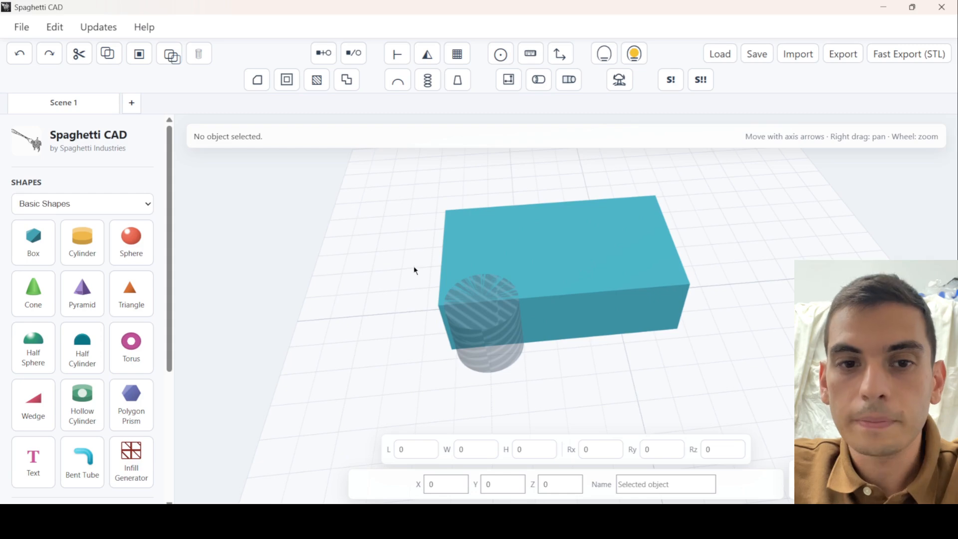
pyautogui.moveTo(415, 268); pyautogui.dragTo(542, 386)
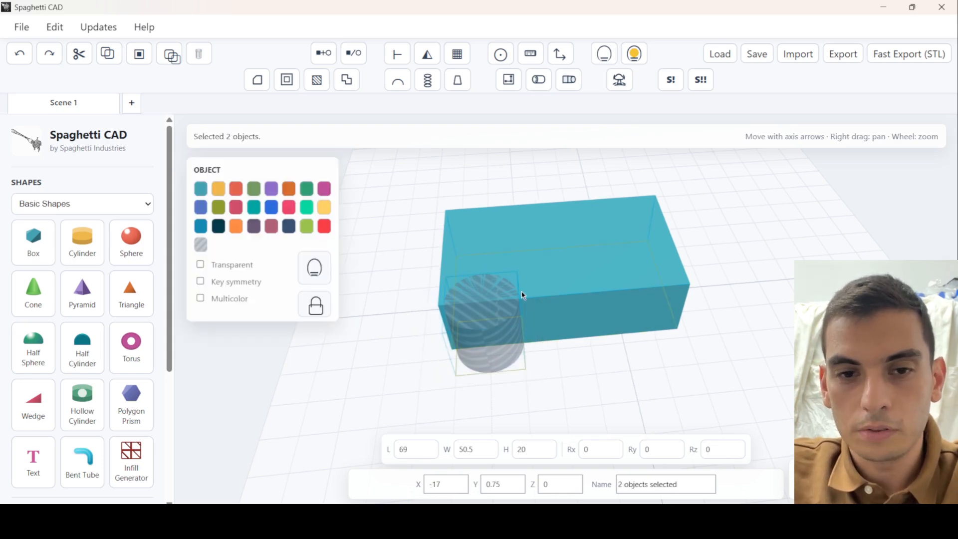
pyautogui.click(328, 61)
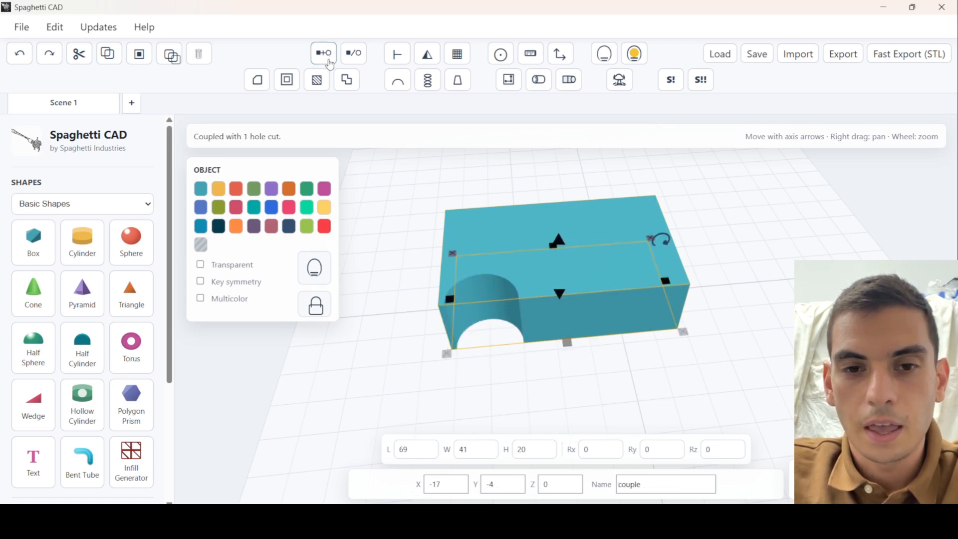
# - Decouple the cut box into the separate box and hole cylinder
pyautogui.moveTo(415, 243); pyautogui.dragTo(515, 248)
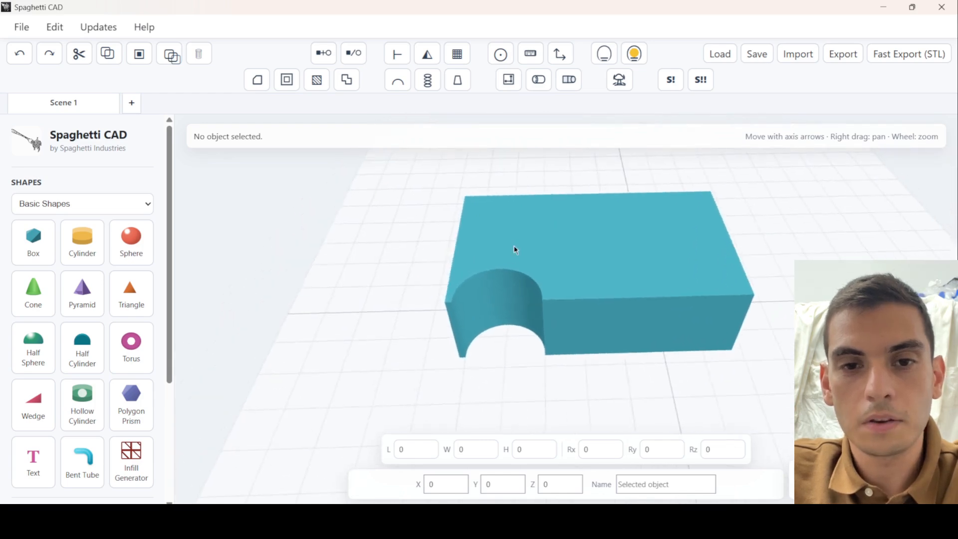
pyautogui.click(516, 248)
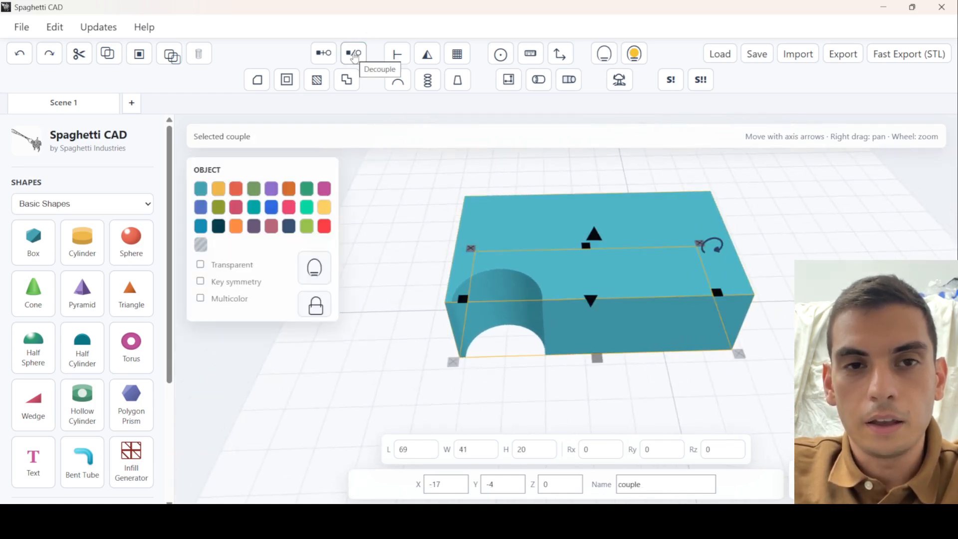
pyautogui.click(353, 55)
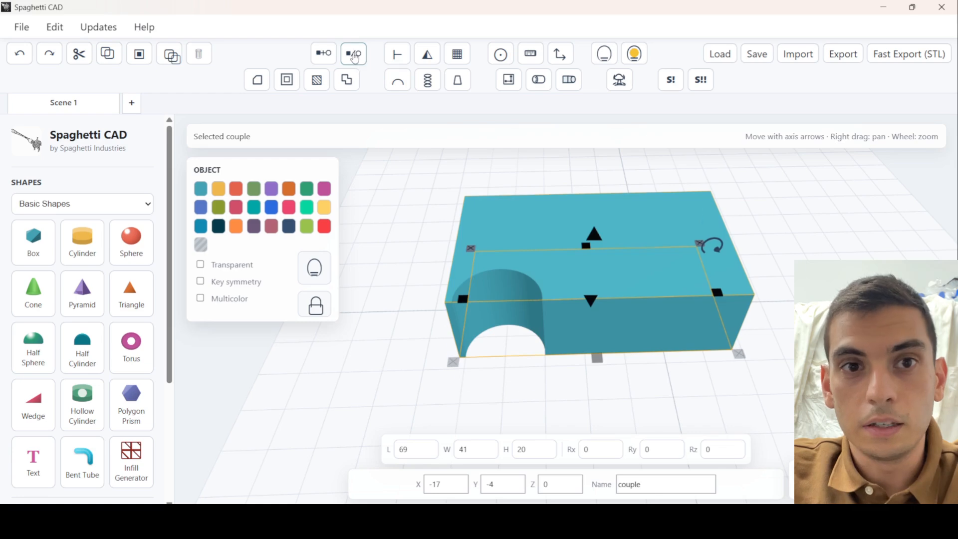
# - Change the hole cylinder at the box's corner back into a solid yellow cylinder
pyautogui.click(378, 262)
pyautogui.scroll(-3, 451, 319)
pyautogui.click(522, 361)
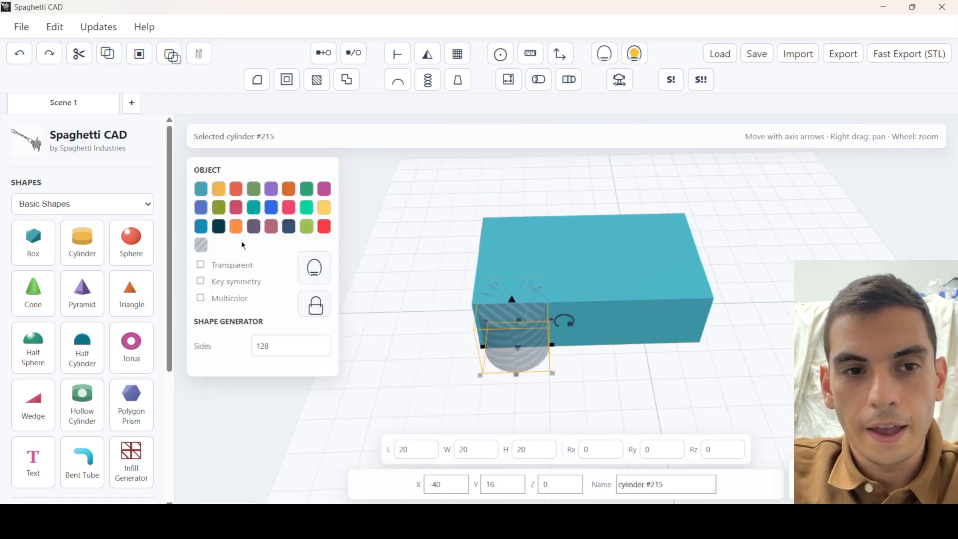
pyautogui.click(220, 192)
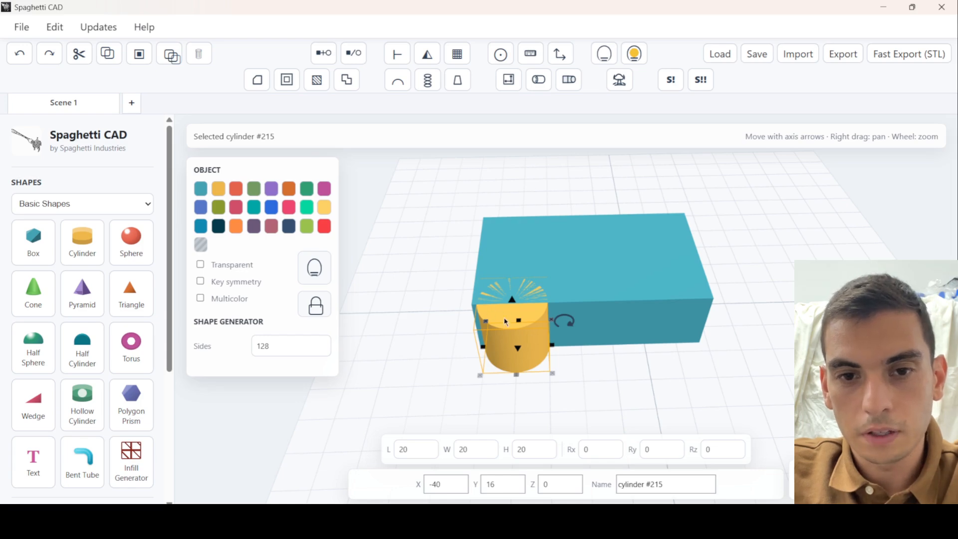
# - Couple the box and the solid yellow cylinder into one object and enable Multicolor to keep their original part colours
pyautogui.click(445, 307)
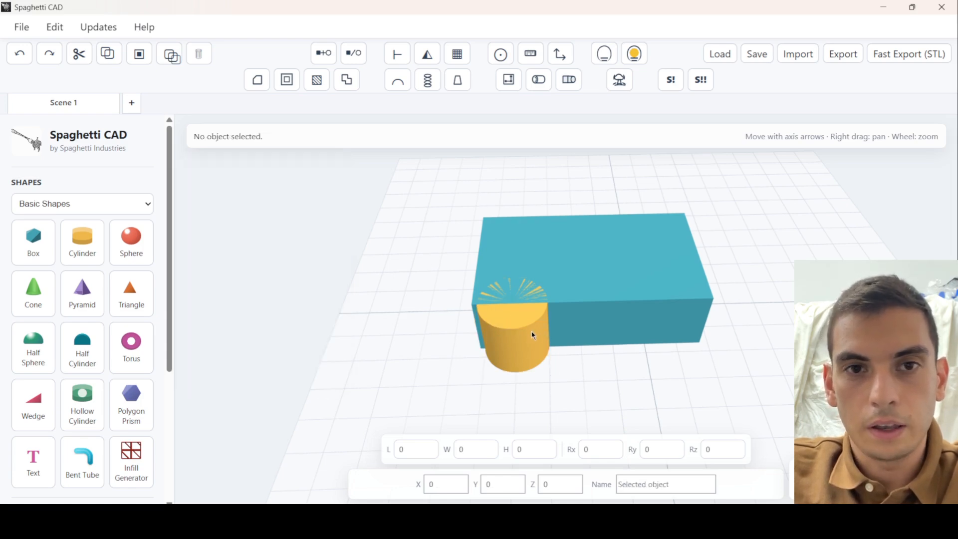
pyautogui.moveTo(427, 239); pyautogui.dragTo(569, 394)
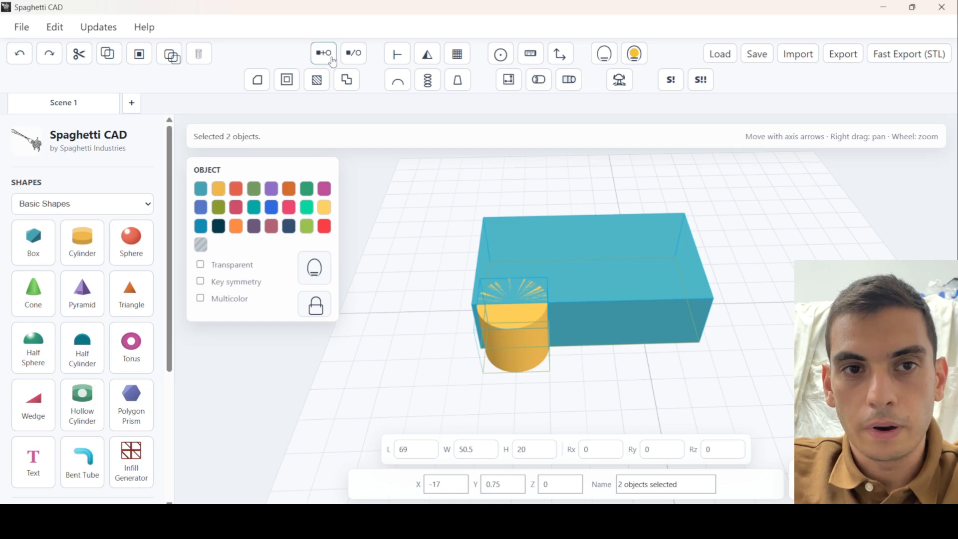
pyautogui.click(331, 59)
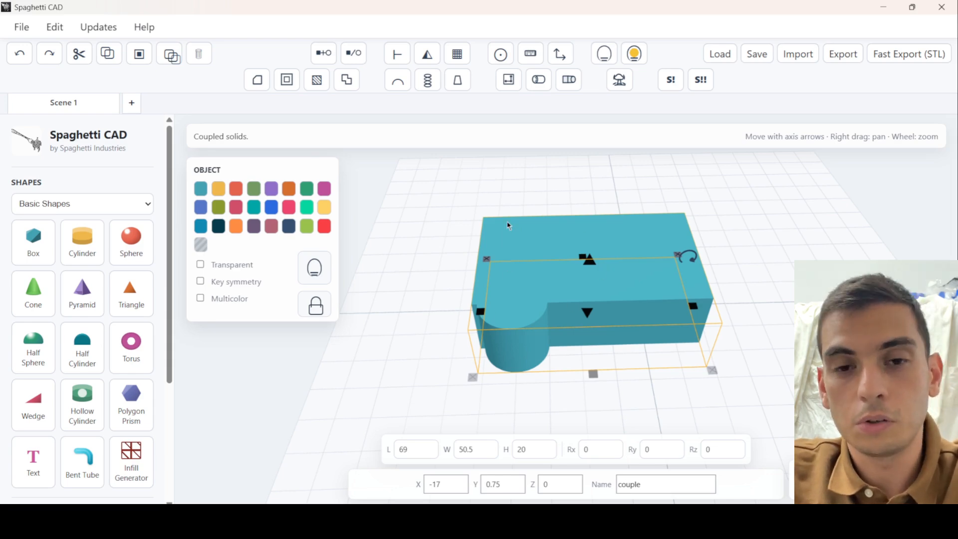
pyautogui.click(201, 298)
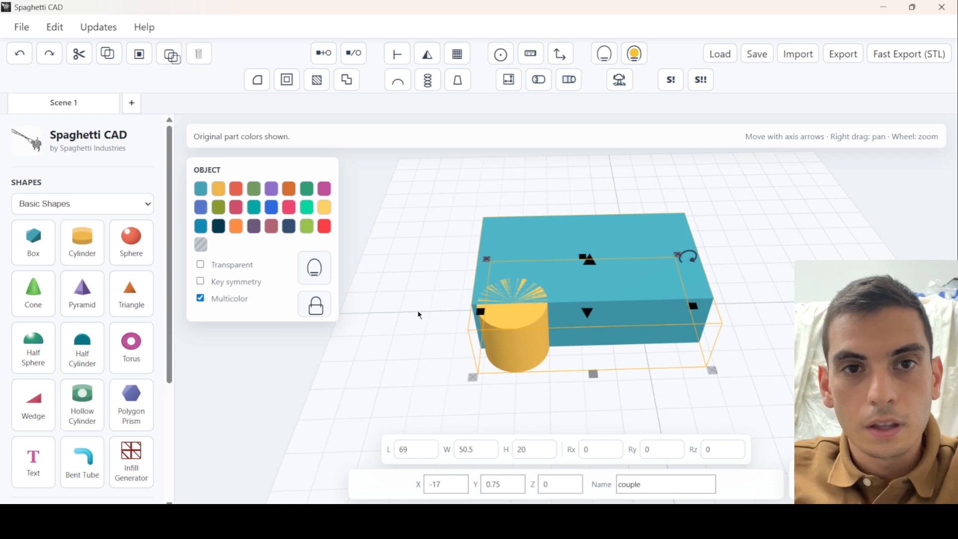
pyautogui.click(428, 273)
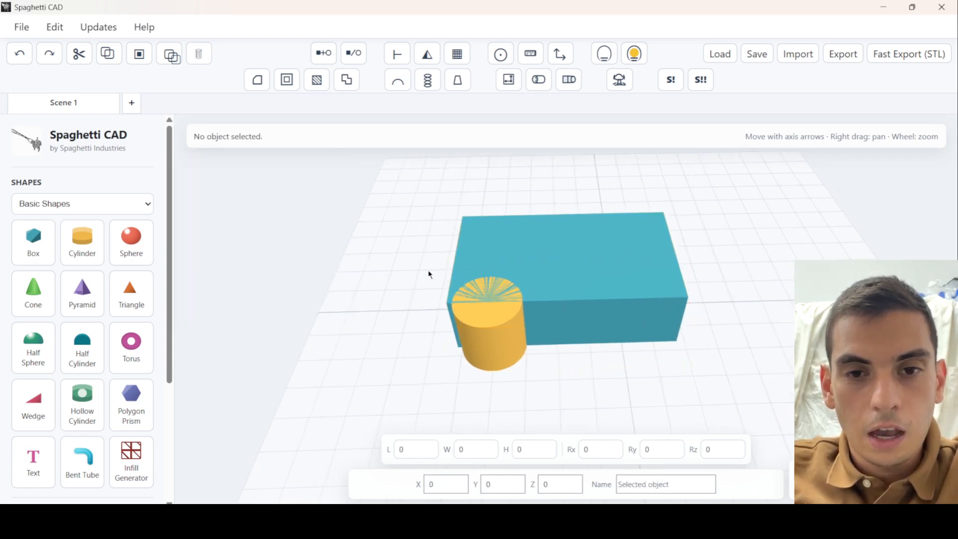
# - Move the coupled box and cylinder toward the back-left of the workplane and deselect it
pyautogui.click(575, 315)
pyautogui.moveTo(550, 313); pyautogui.dragTo(473, 216)
pyautogui.click(464, 329)
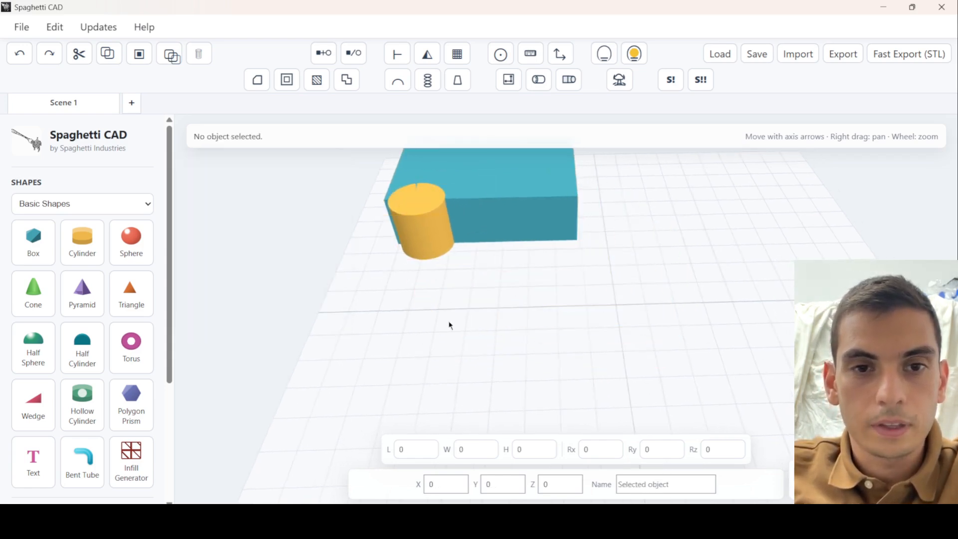
# - Add two boxes to the free workplane area and move the second one to about X -11, Y 42
pyautogui.moveTo(464, 329); pyautogui.dragTo(407, 315, button='right')
pyautogui.click(40, 250)
pyautogui.click(274, 299)
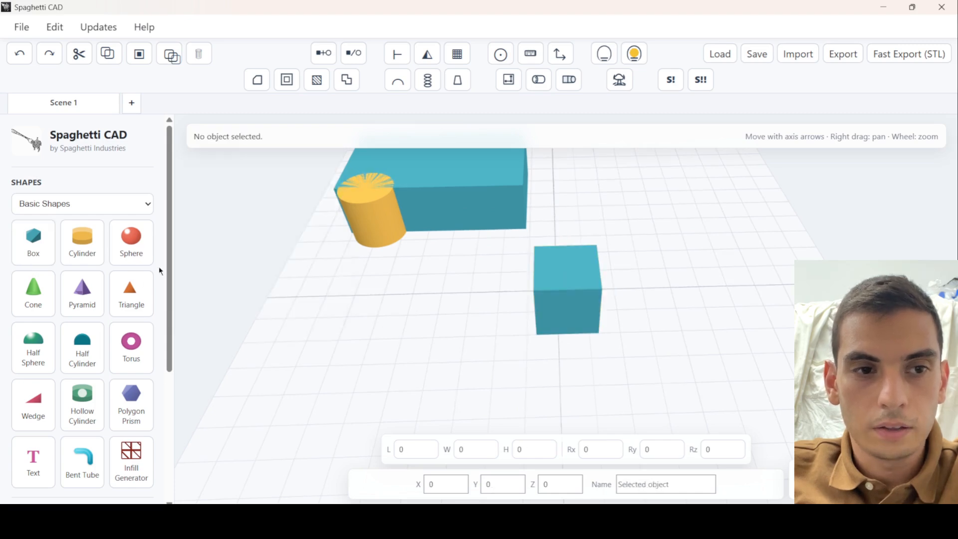
pyautogui.click(50, 255)
pyautogui.moveTo(506, 272); pyautogui.dragTo(528, 342)
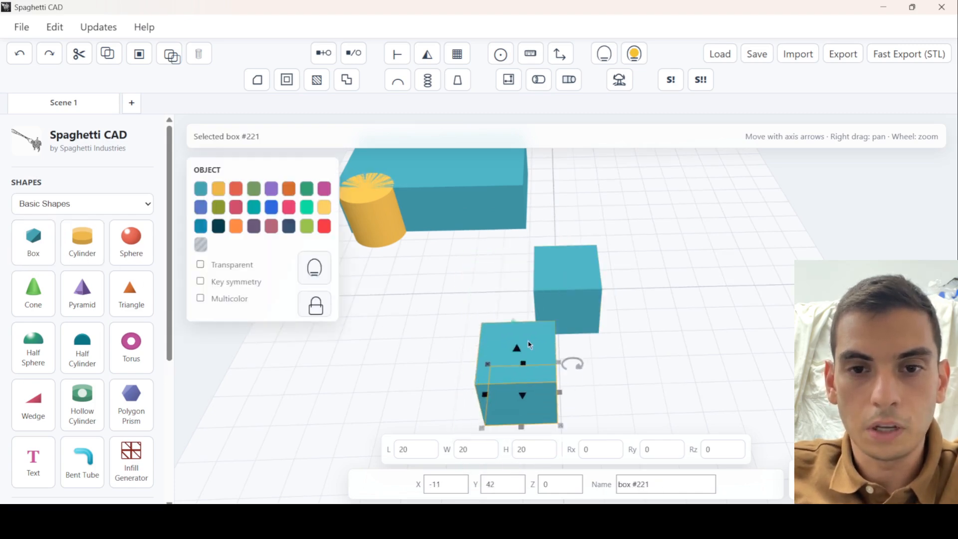
# - Align the two small boxes on their centres along the X direction, using one box as the anchor
pyautogui.click(468, 293)
pyautogui.scroll(-2, 492, 278)
pyautogui.moveTo(491, 277); pyautogui.dragTo(562, 397)
pyautogui.click(397, 55)
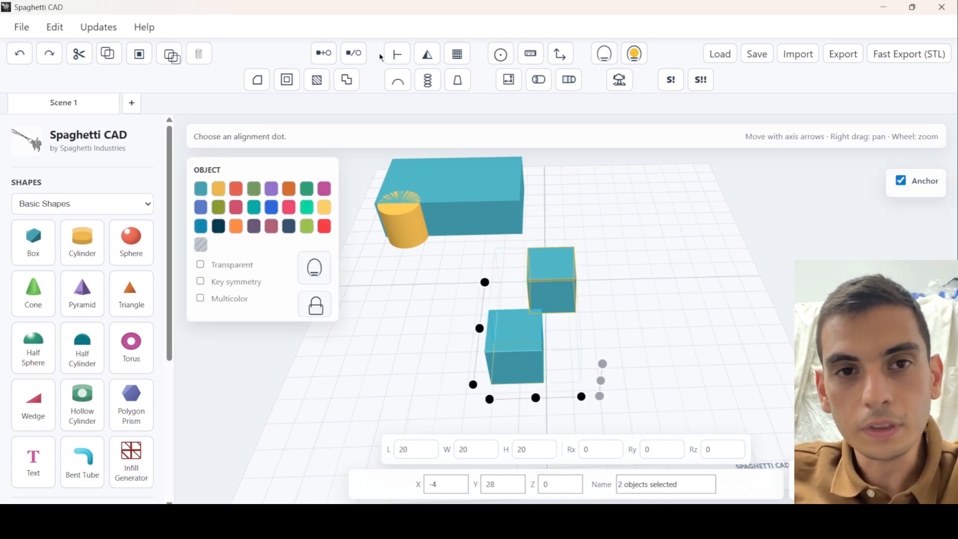
pyautogui.scroll(2, 527, 343)
pyautogui.moveTo(482, 298); pyautogui.dragTo(489, 291, button='middle')
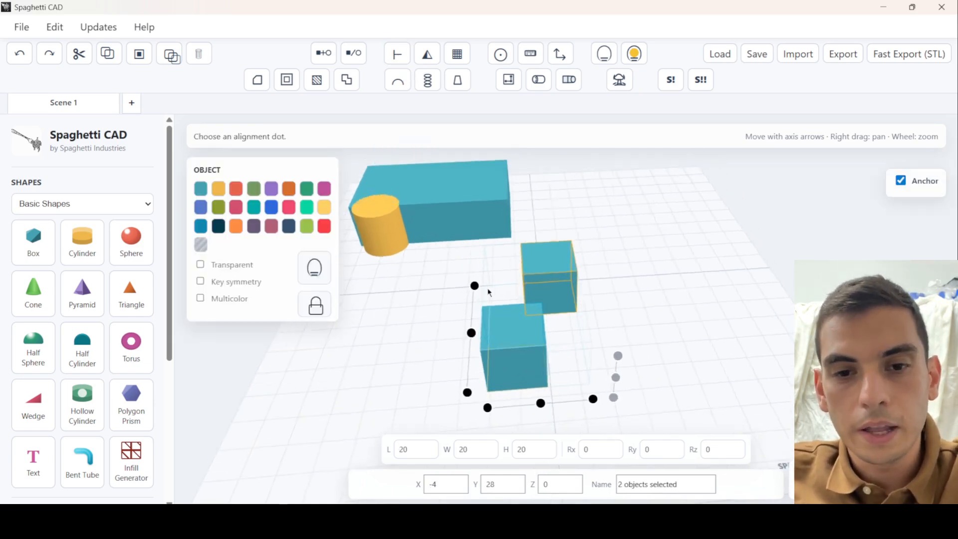
pyautogui.scroll(1, 601, 399)
pyautogui.moveTo(603, 370); pyautogui.dragTo(610, 359, button='middle')
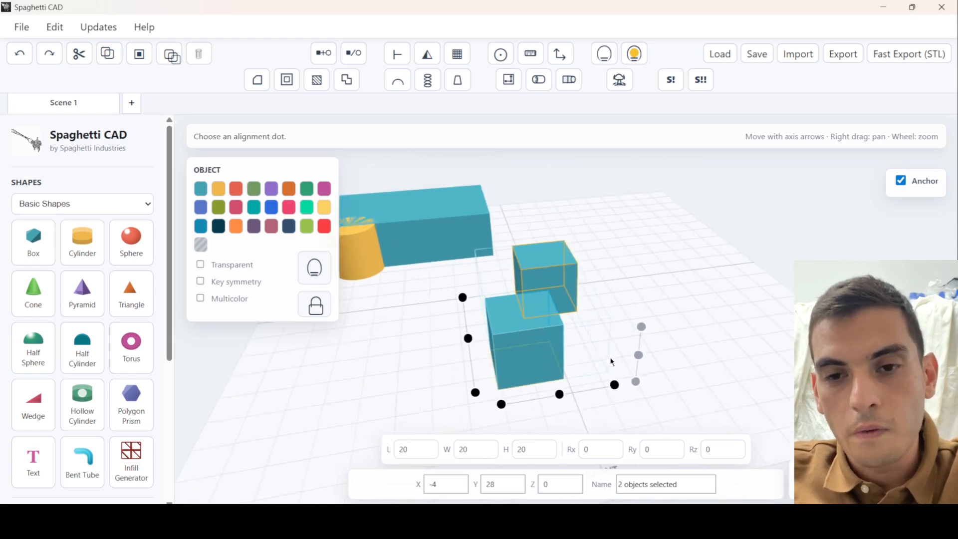
pyautogui.moveTo(629, 398); pyautogui.dragTo(603, 389, button='middle')
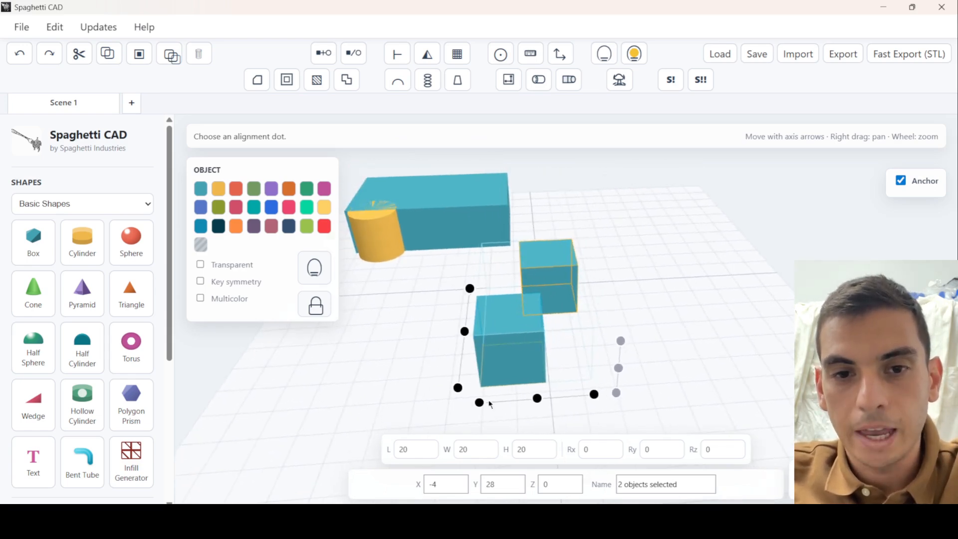
pyautogui.moveTo(615, 298); pyautogui.dragTo(628, 286, button='middle')
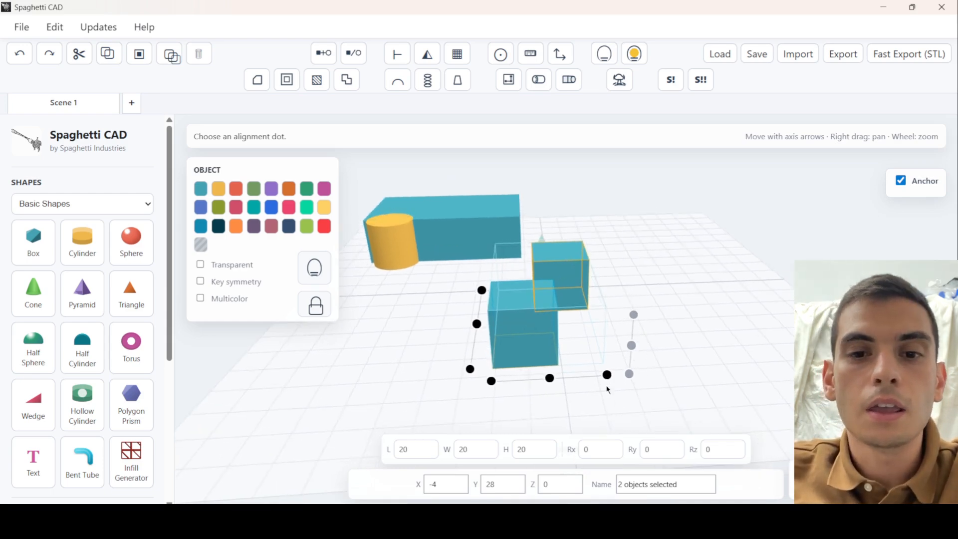
pyautogui.moveTo(577, 366); pyautogui.dragTo(558, 408, button='middle')
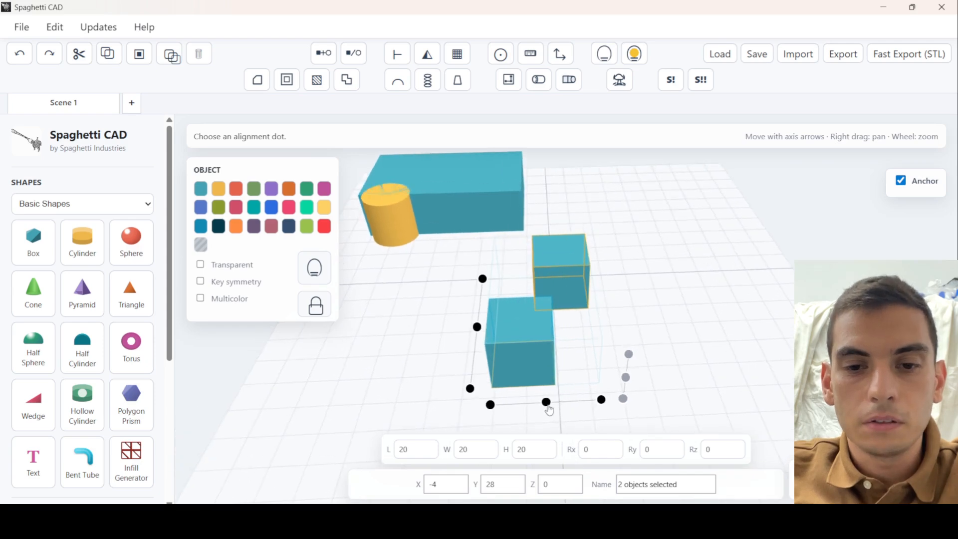
pyautogui.click(547, 403)
pyautogui.click(518, 335)
# - Delete the two aligned boxes and move the coupled object to about X -18, Y 20
pyautogui.moveTo(523, 262); pyautogui.dragTo(583, 346)
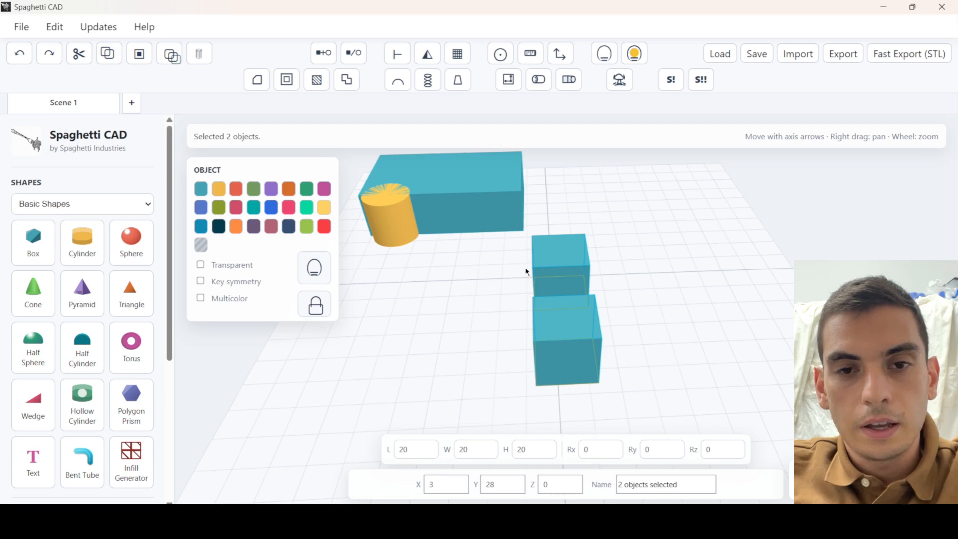
pyautogui.press('Delete')
pyautogui.click(509, 220)
pyautogui.moveTo(509, 219); pyautogui.dragTo(517, 247)
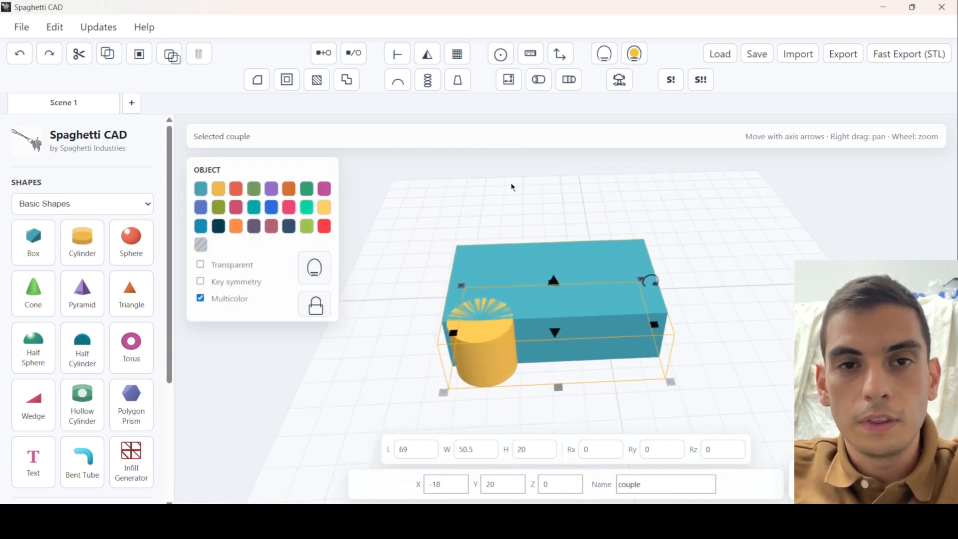
# - Mirror the coupled object along its length so the cylinder sits at the box's front-right corner
pyautogui.click(427, 55)
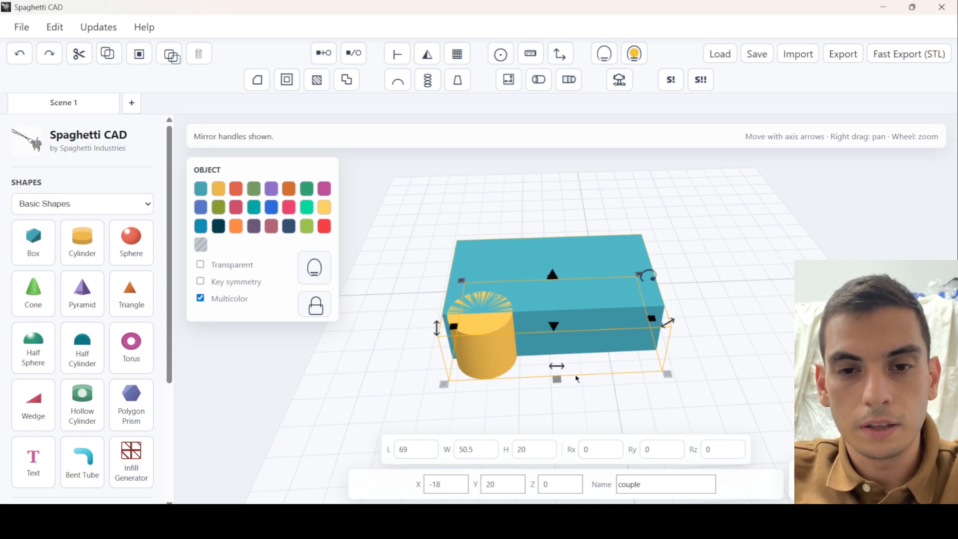
pyautogui.click(556, 366)
pyautogui.click(753, 357)
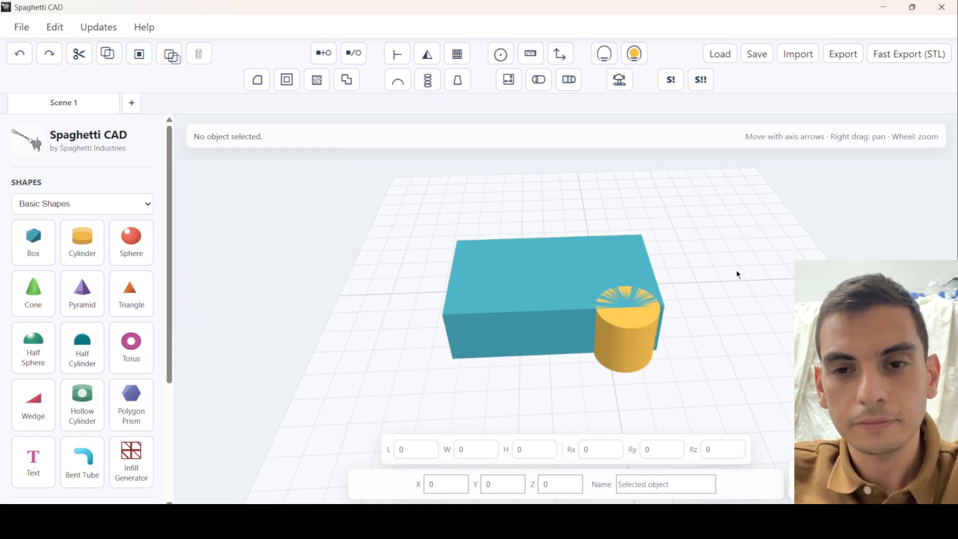
# - Delete the mirrored coupled object and add a new cylinder at about X -13, Y 15
pyautogui.click(631, 309)
pyautogui.press('Delete')
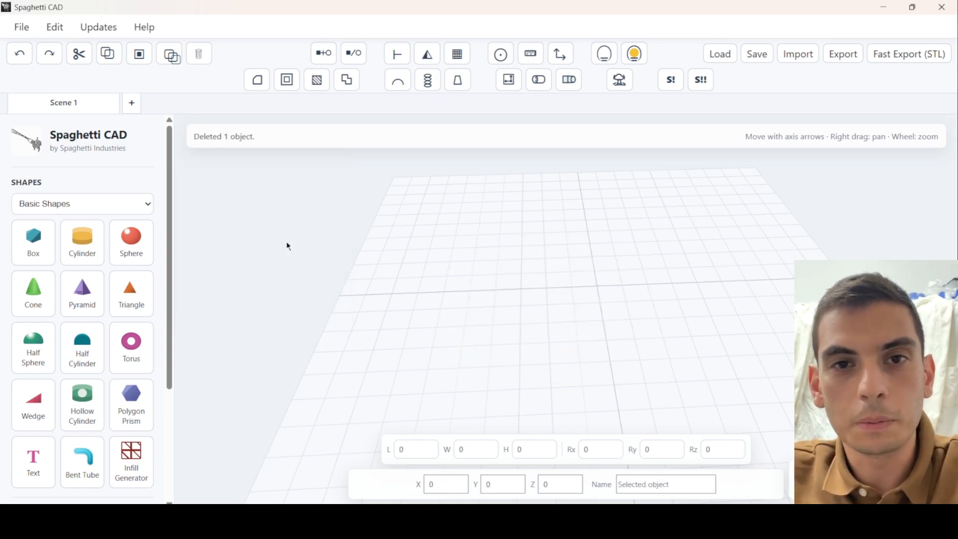
pyautogui.click(85, 240)
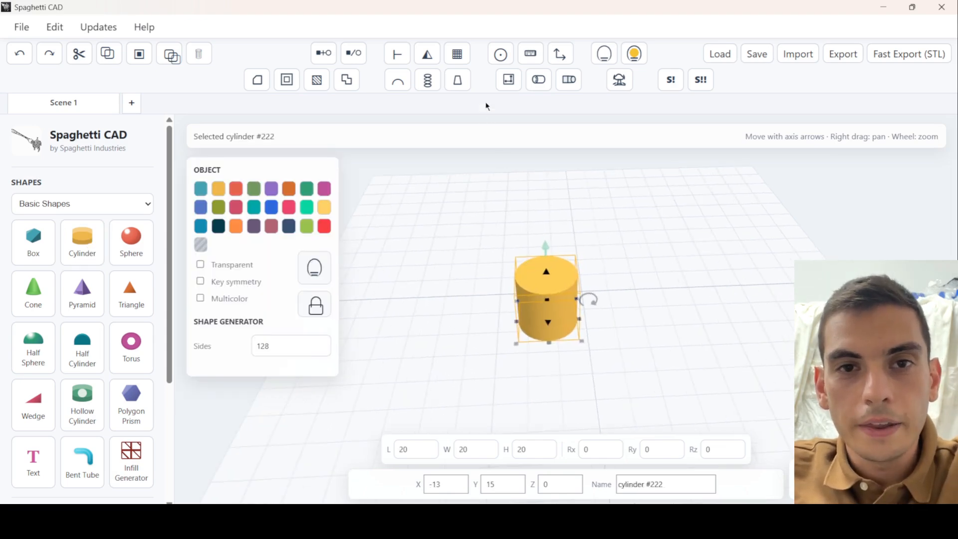
# - Preview a linear array of the cylinder with a count of 7, wider horizontal spacing and added vertical spacing
pyautogui.click(458, 55)
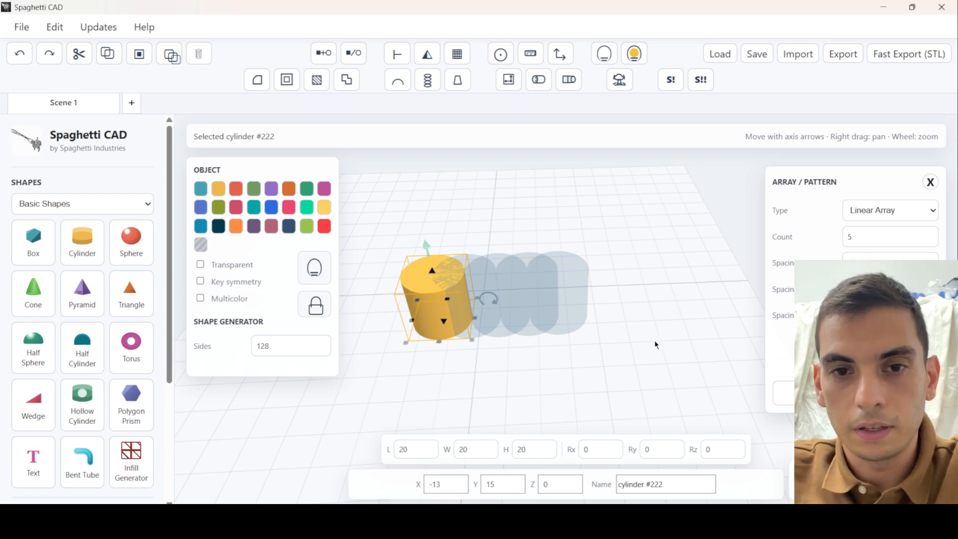
pyautogui.click(928, 234)
pyautogui.click(928, 234)
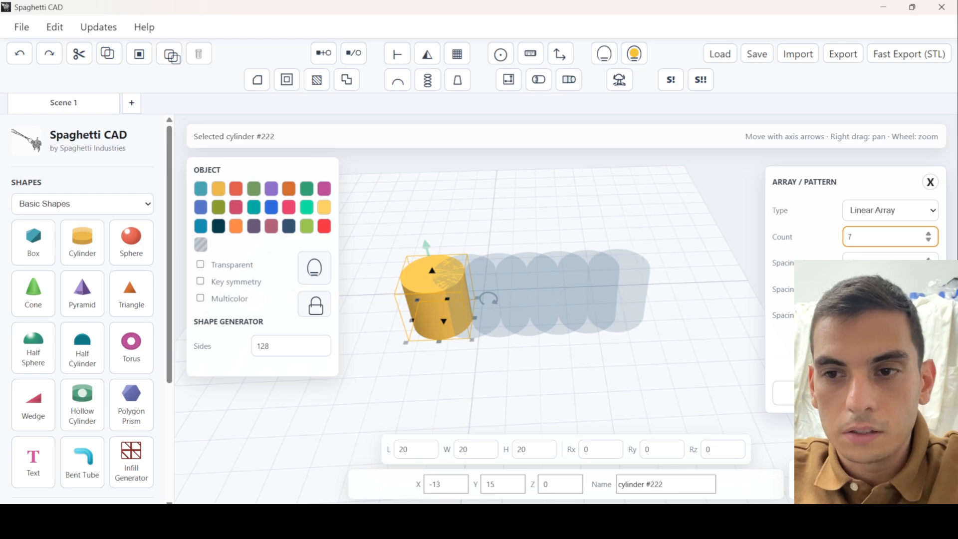
pyautogui.click(929, 259)
pyautogui.click(928, 311)
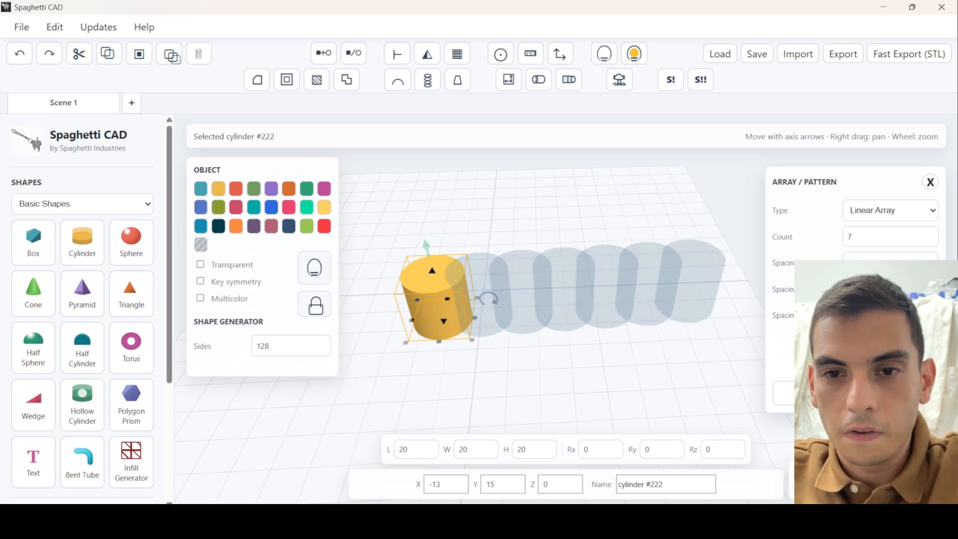
pyautogui.click(928, 319)
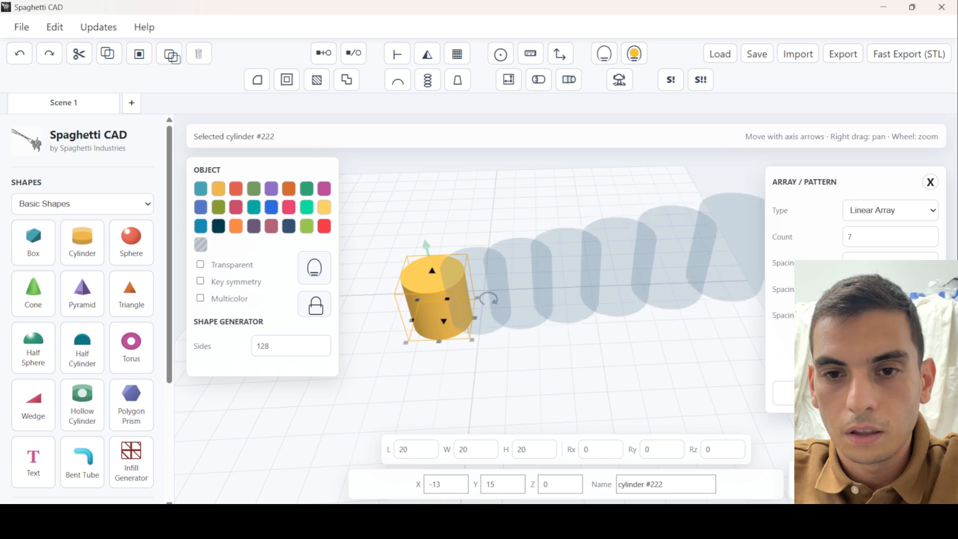
pyautogui.scroll(-3, 573, 252)
pyautogui.click(592, 233)
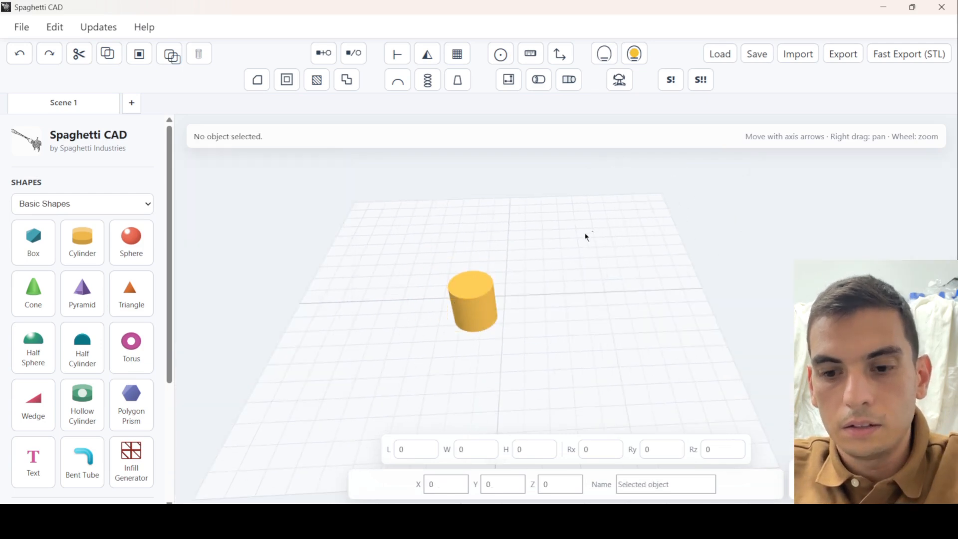
# - Select the cylinder and set its array type to Circular Array
pyautogui.click(483, 291)
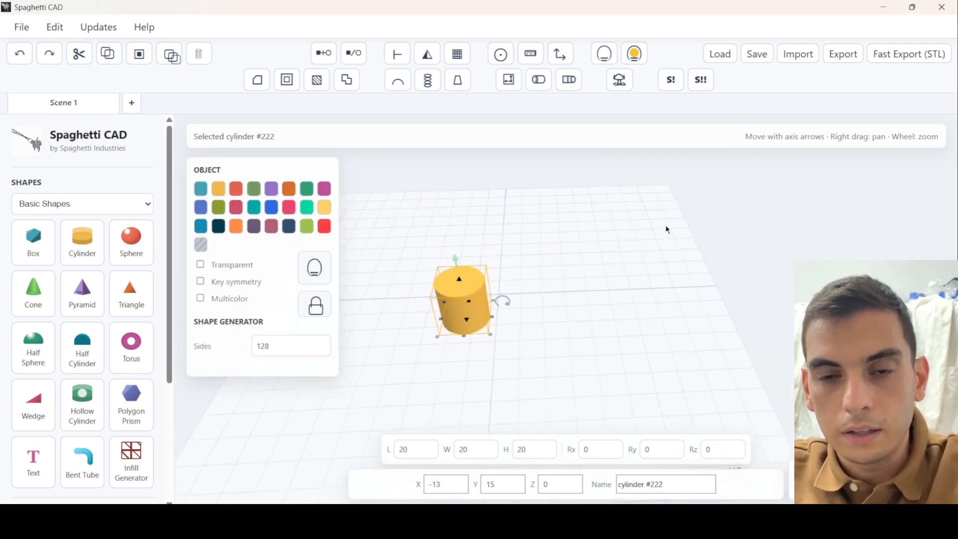
pyautogui.click(457, 53)
pyautogui.click(889, 210)
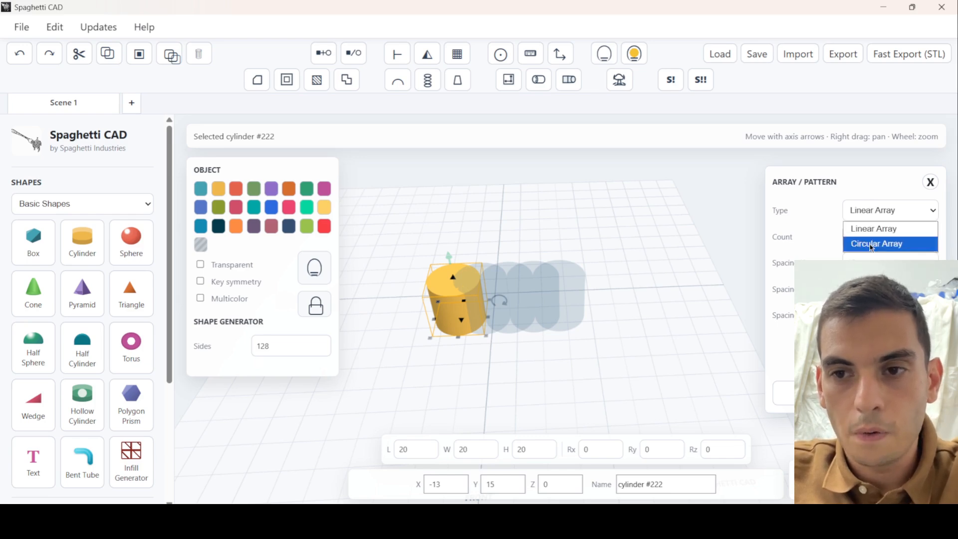
pyautogui.click(871, 244)
# - Examine the circular array preview around the cylinder from closer and farther views
pyautogui.moveTo(487, 287); pyautogui.dragTo(565, 280, button='right')
pyautogui.moveTo(564, 280)
pyautogui.mouseDown()
pyautogui.moveTo(567, 319)
pyautogui.moveTo(565, 293)
pyautogui.mouseUp()
pyautogui.scroll(3, 566, 309)
pyautogui.moveTo(564, 293); pyautogui.dragTo(587, 288, button='right')
pyautogui.scroll(-3, 587, 289)
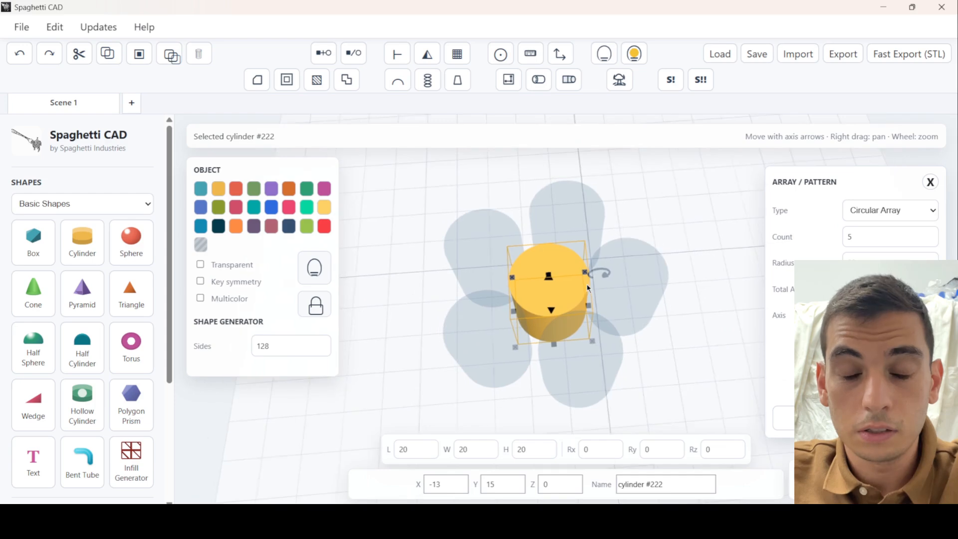
pyautogui.moveTo(587, 288); pyautogui.dragTo(580, 289)
pyautogui.scroll(1, 580, 289)
pyautogui.moveTo(580, 289); pyautogui.dragTo(561, 289, button='right')
pyautogui.scroll(1, 561, 290)
pyautogui.moveTo(560, 289); pyautogui.dragTo(576, 275)
pyautogui.moveTo(576, 275); pyautogui.dragTo(560, 276, button='right')
pyautogui.scroll(-2, 560, 275)
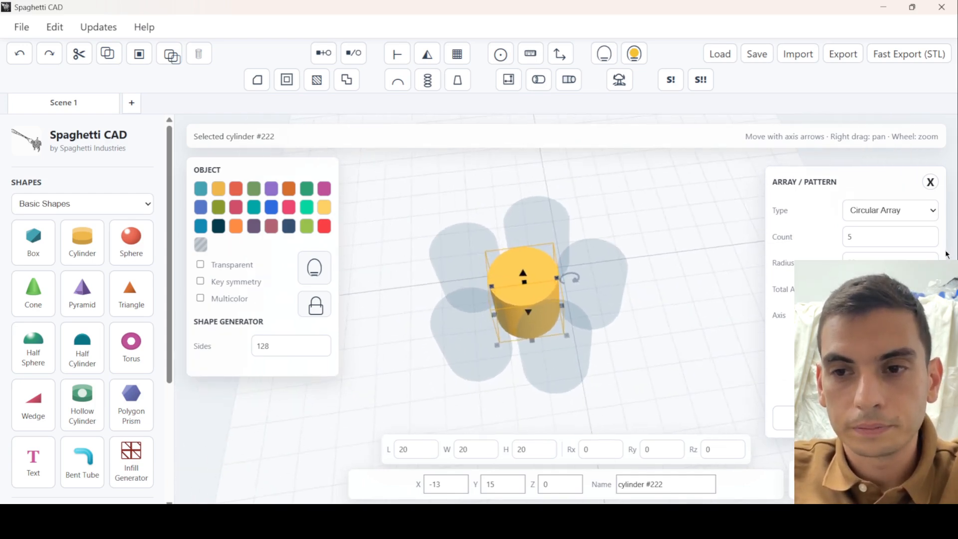
# - Set the circular array's count to 6 and increase its radius so the copies spread farther from the cylinder
pyautogui.click(928, 234)
pyautogui.click(928, 259)
pyautogui.click(928, 259)
pyautogui.click(928, 260)
pyautogui.click(927, 259)
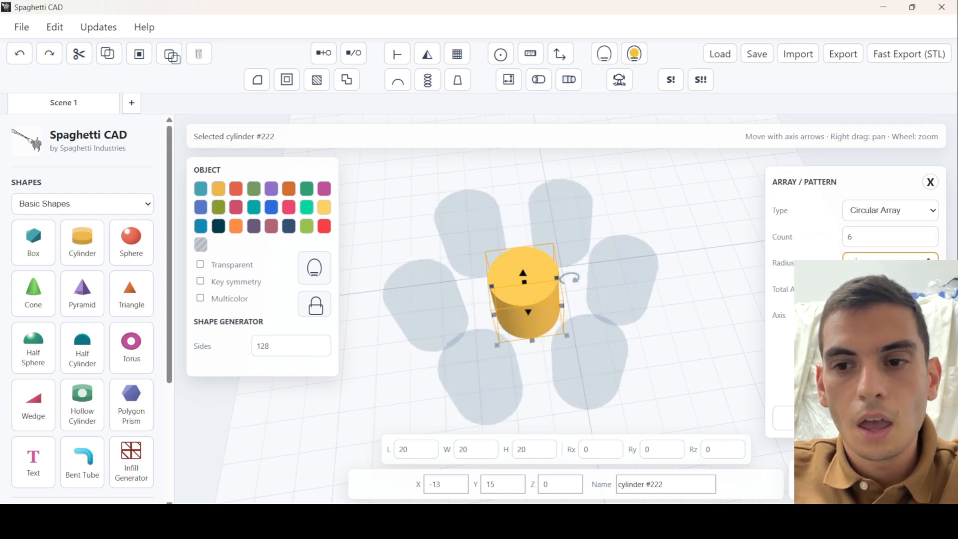
pyautogui.click(928, 259)
# - Inspect the six-copy circular array preview from above and from several angles, keeping the count at 6
pyautogui.moveTo(658, 342); pyautogui.dragTo(655, 335)
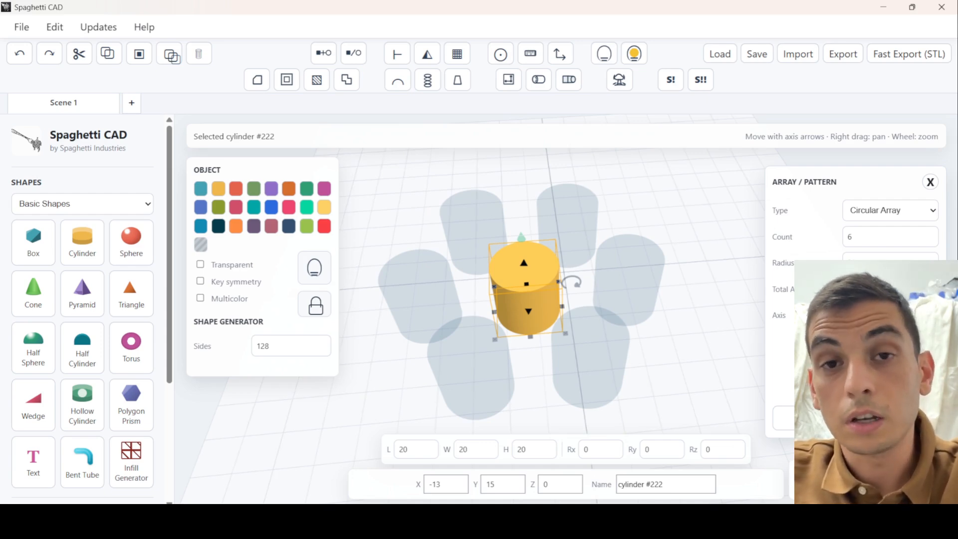
pyautogui.moveTo(572, 286); pyautogui.dragTo(523, 214)
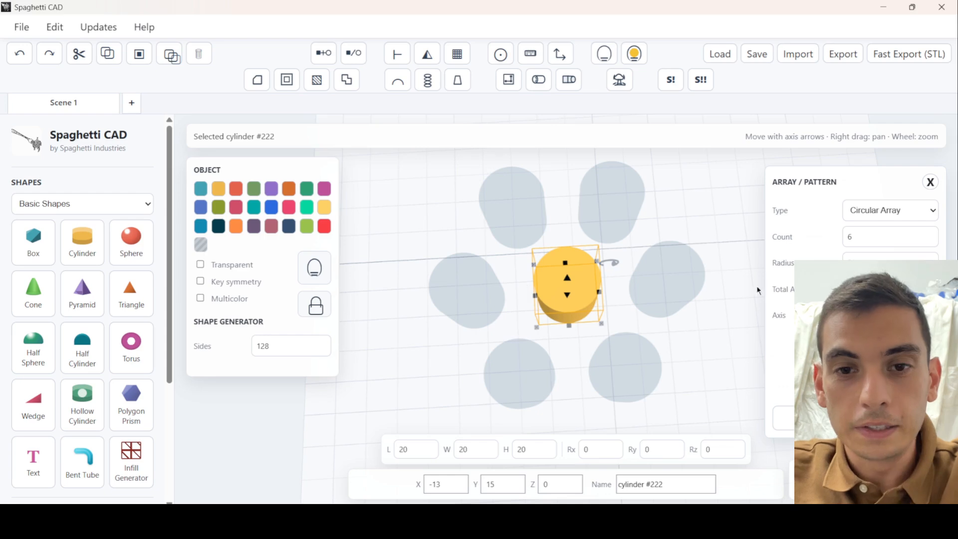
pyautogui.moveTo(678, 361); pyautogui.dragTo(735, 321)
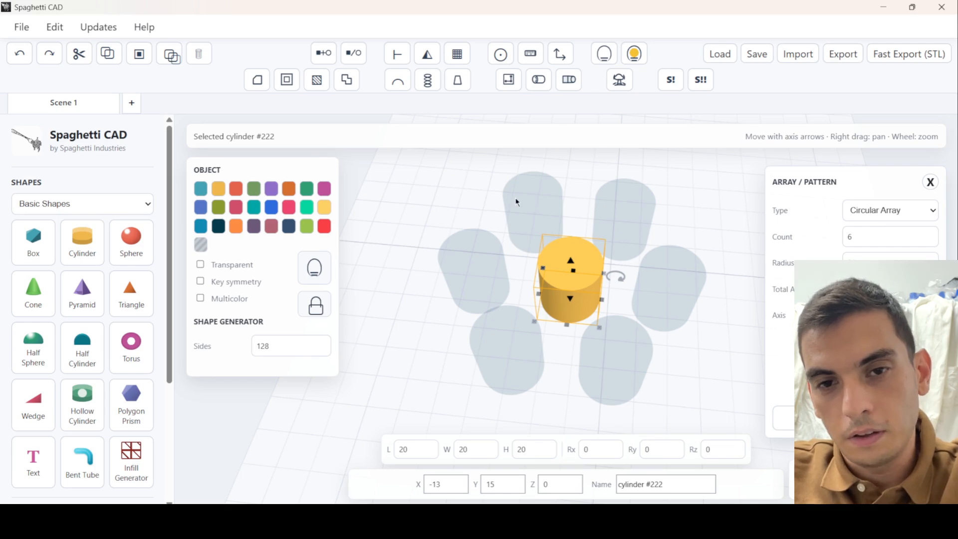
pyautogui.moveTo(471, 242); pyautogui.dragTo(611, 242)
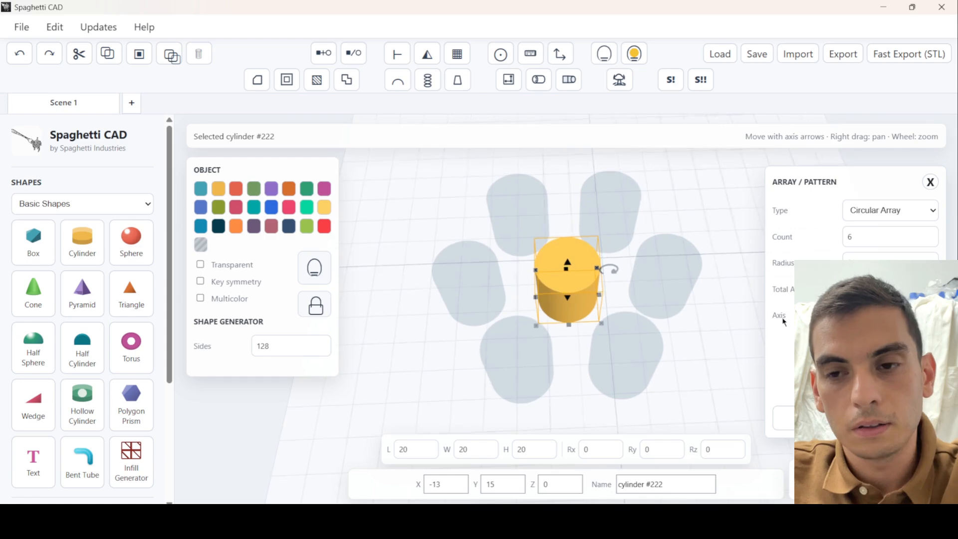
pyautogui.click(928, 240)
pyautogui.click(928, 233)
pyautogui.moveTo(613, 215); pyautogui.dragTo(600, 211, button='right')
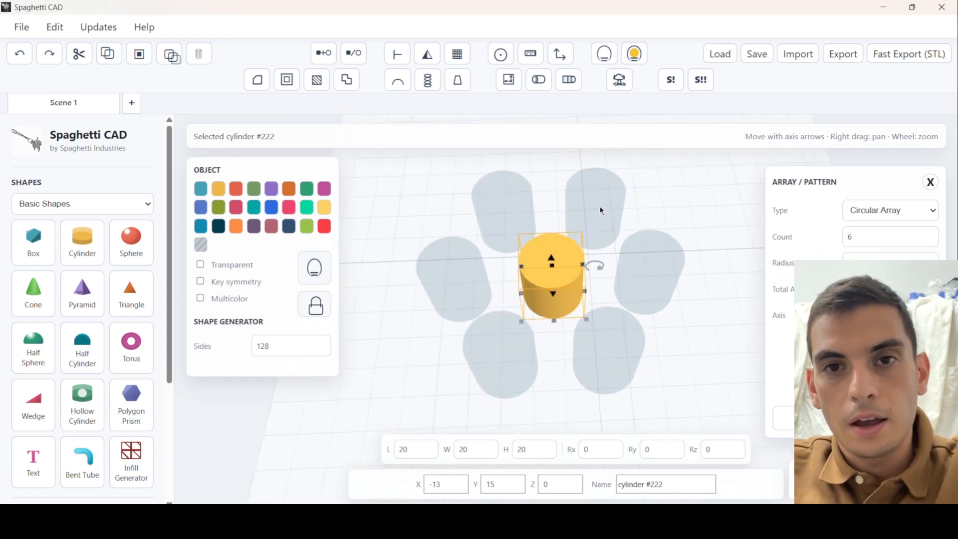
# - Delete the cylinder with the array preview, add a new cylinder to the workplane and select it
pyautogui.press('Delete')
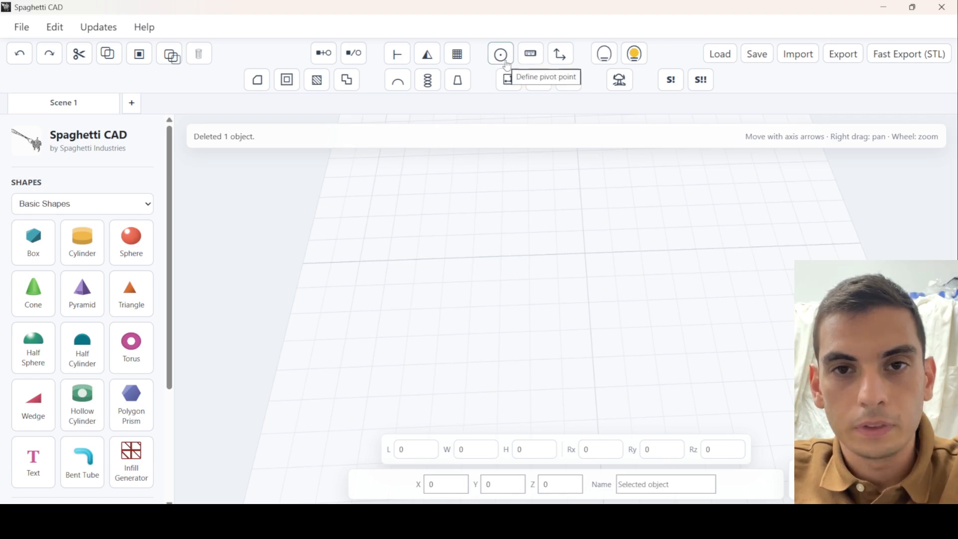
pyautogui.click(86, 256)
pyautogui.click(459, 321)
pyautogui.click(560, 301)
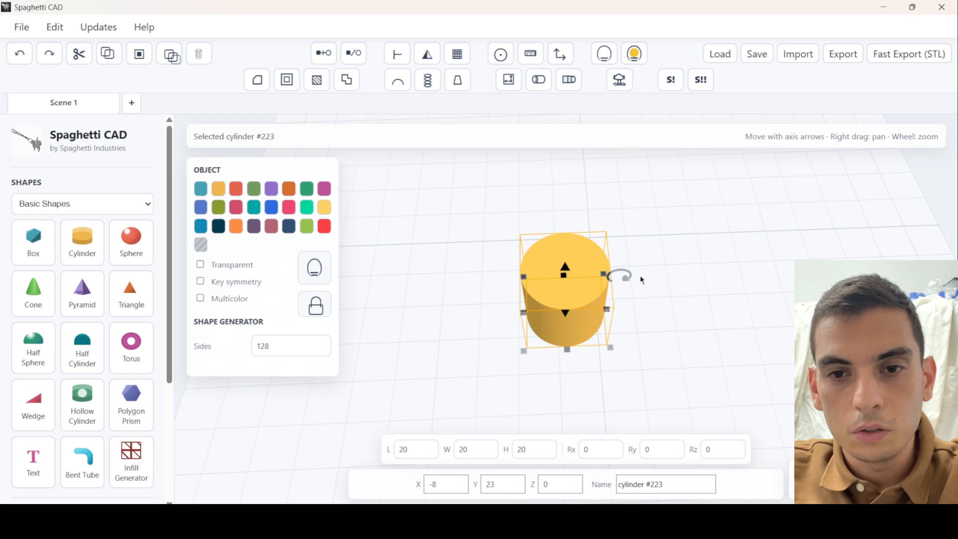
# - Show the new cylinder's rotation handles, examine them from different views, and deselect the cylinder
pyautogui.click(624, 278)
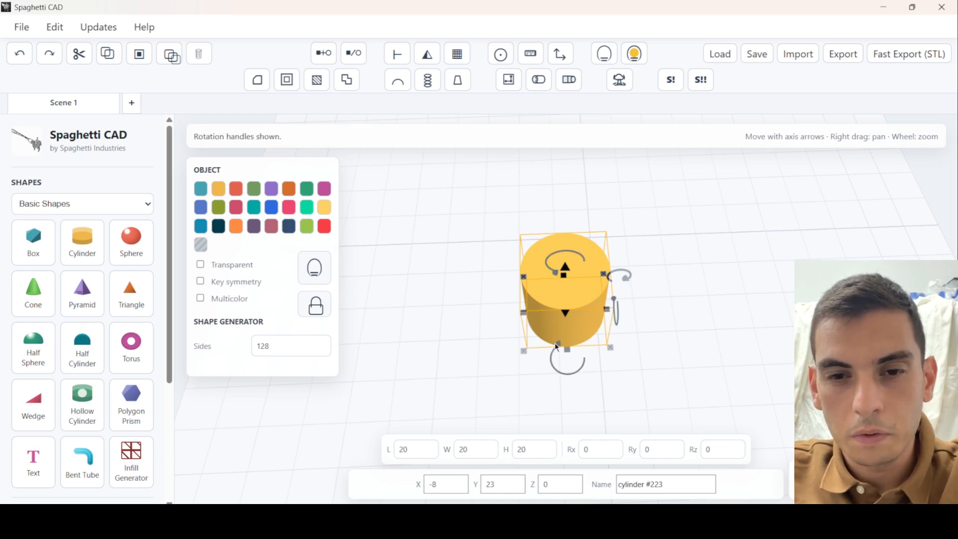
pyautogui.moveTo(576, 410); pyautogui.dragTo(558, 344)
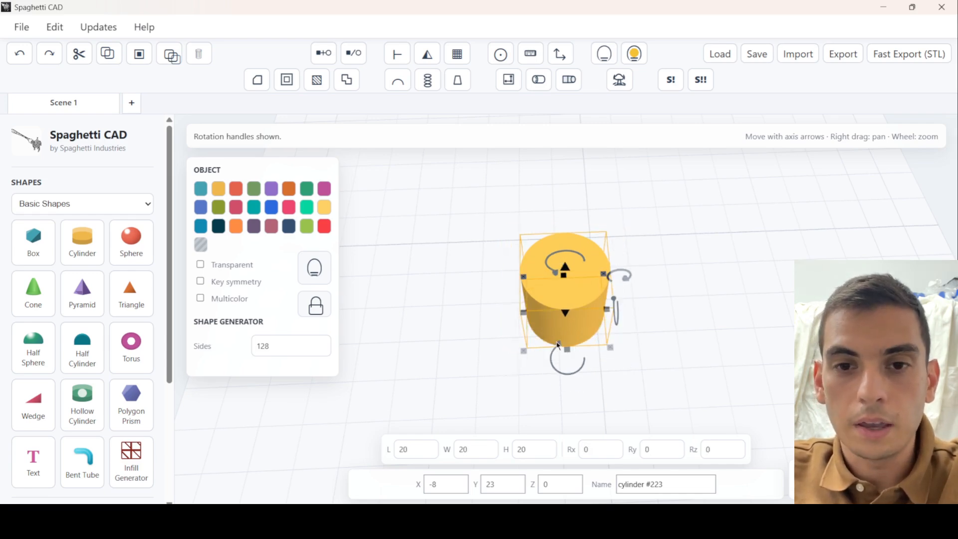
pyautogui.click(672, 274)
pyautogui.moveTo(551, 294); pyautogui.dragTo(583, 318)
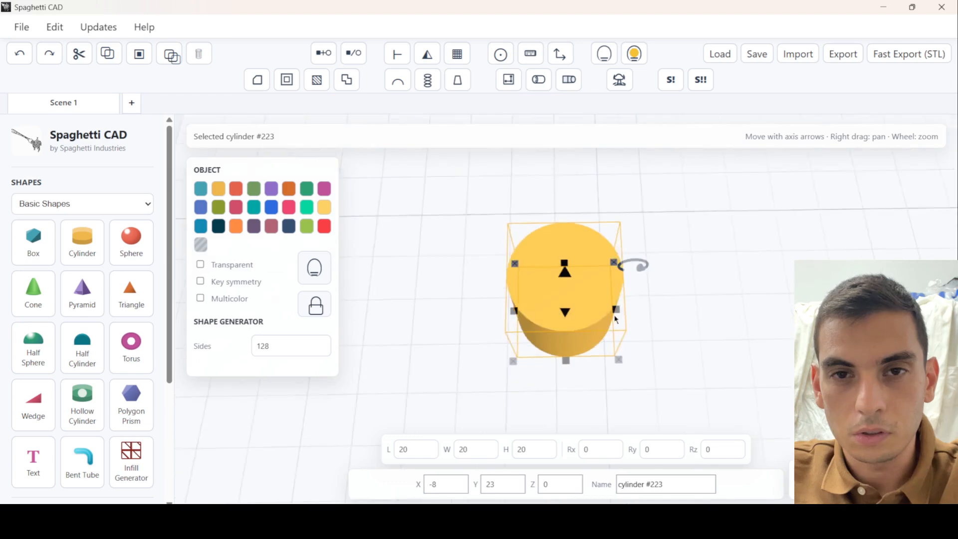
pyautogui.click(642, 268)
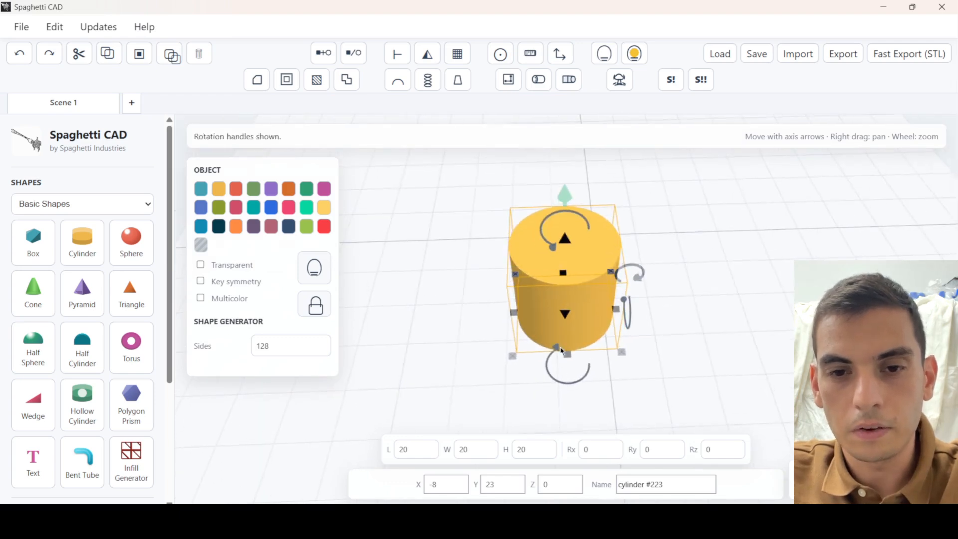
pyautogui.moveTo(560, 397); pyautogui.dragTo(654, 389)
pyautogui.moveTo(689, 294); pyautogui.dragTo(561, 379)
pyautogui.click(766, 244)
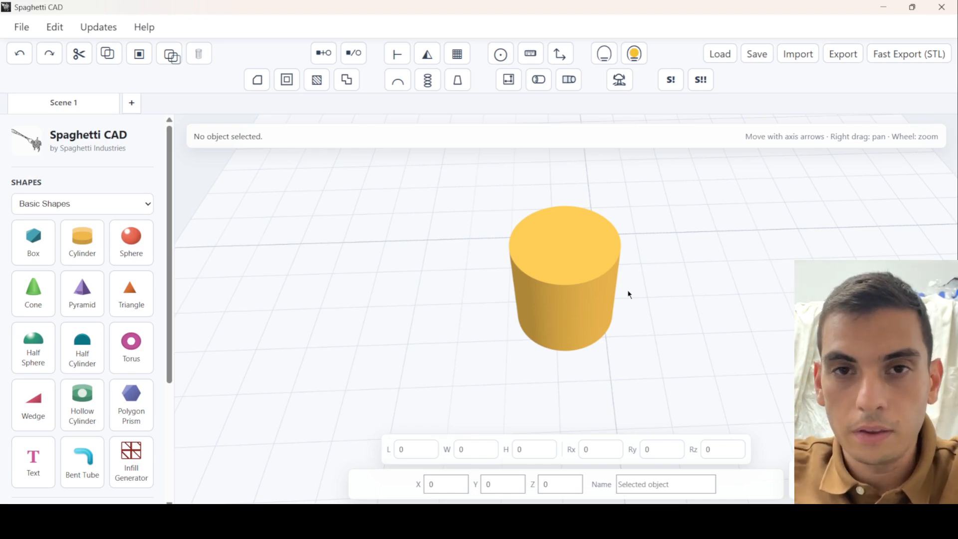
# - Define pivot points for the cylinder and shift its green Y pivot four steps to the left of centre
pyautogui.click(612, 276)
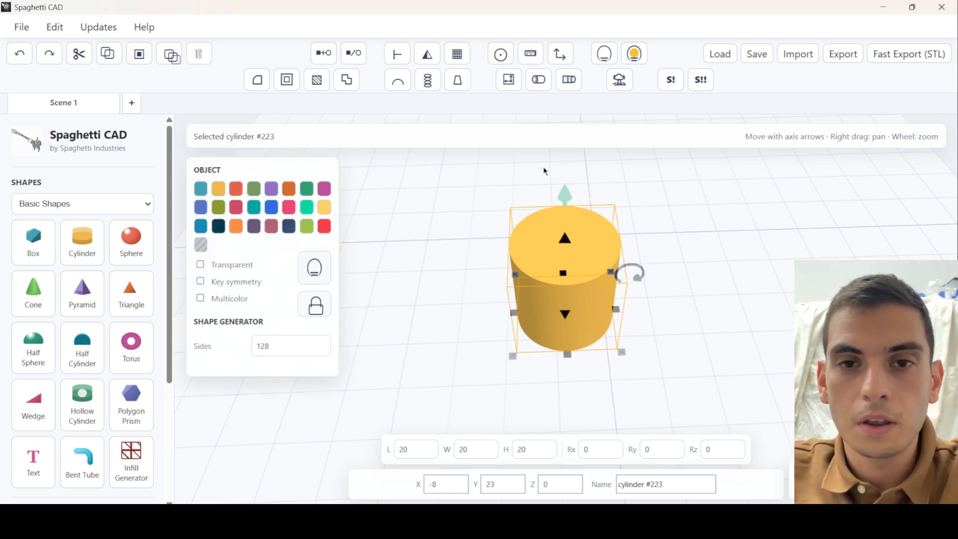
pyautogui.click(501, 56)
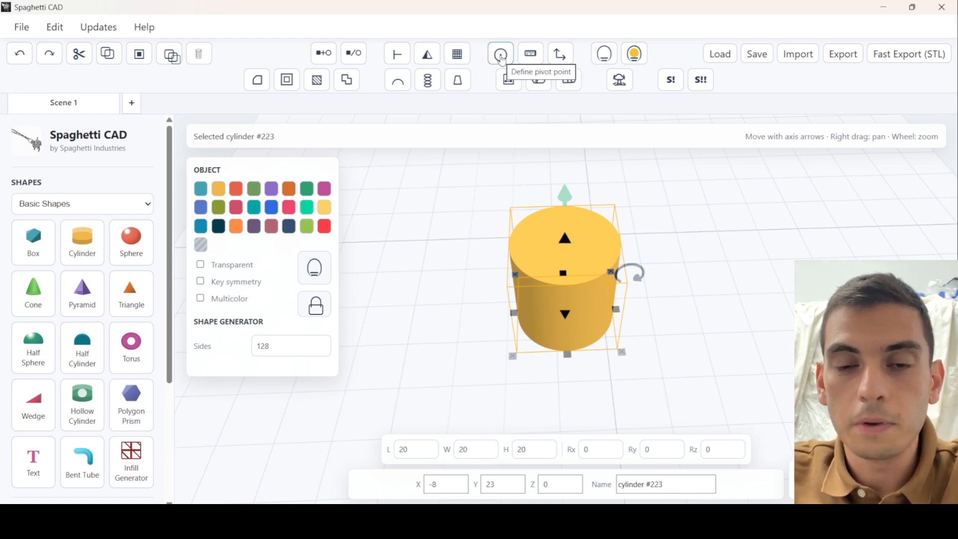
pyautogui.click(501, 56)
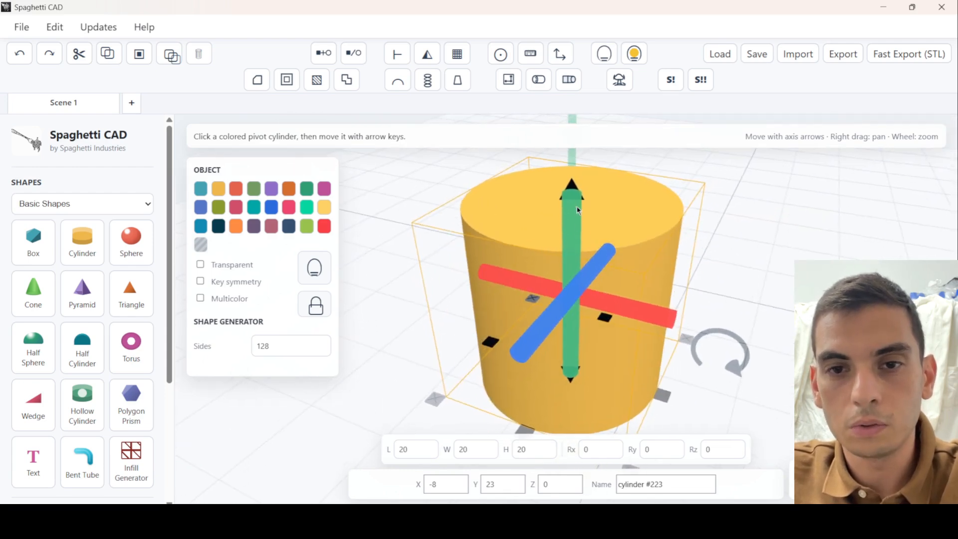
pyautogui.click(575, 209)
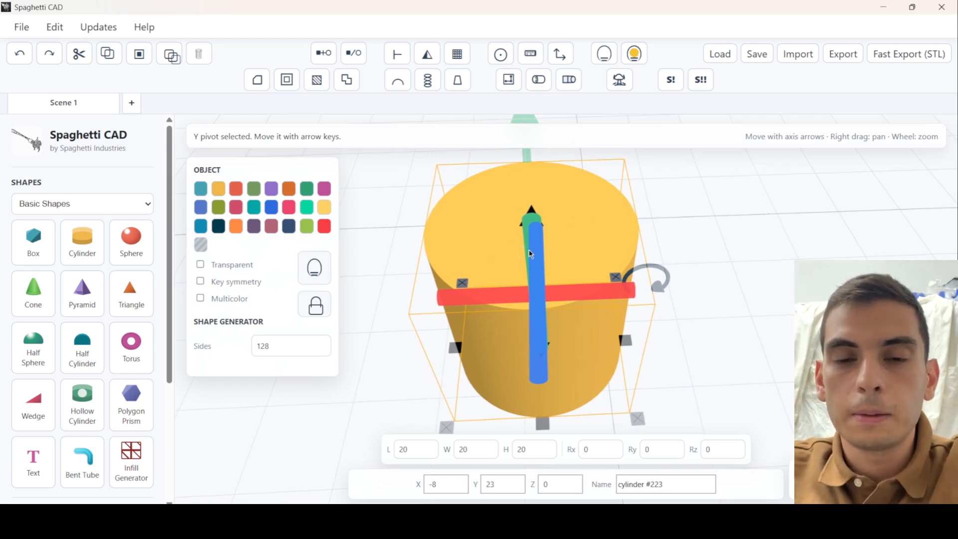
pyautogui.press('Left')
pyautogui.press('Left')
pyautogui.press('Left')
pyautogui.press('Left')
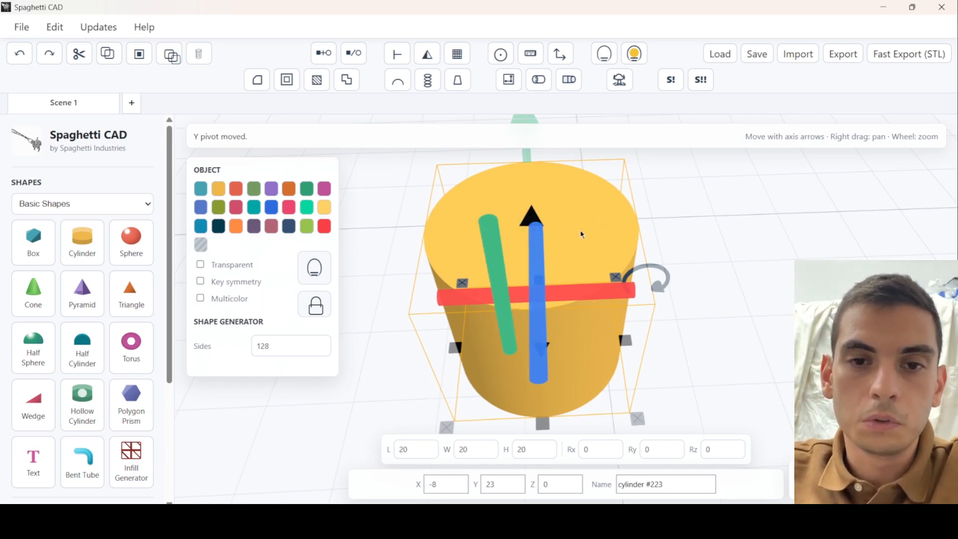
# - Bring up the rotation handles on the cylinder with the shifted Y pivot and examine them
pyautogui.click(712, 217)
pyautogui.scroll(-4, 633, 274)
pyautogui.click(494, 314)
pyautogui.click(638, 299)
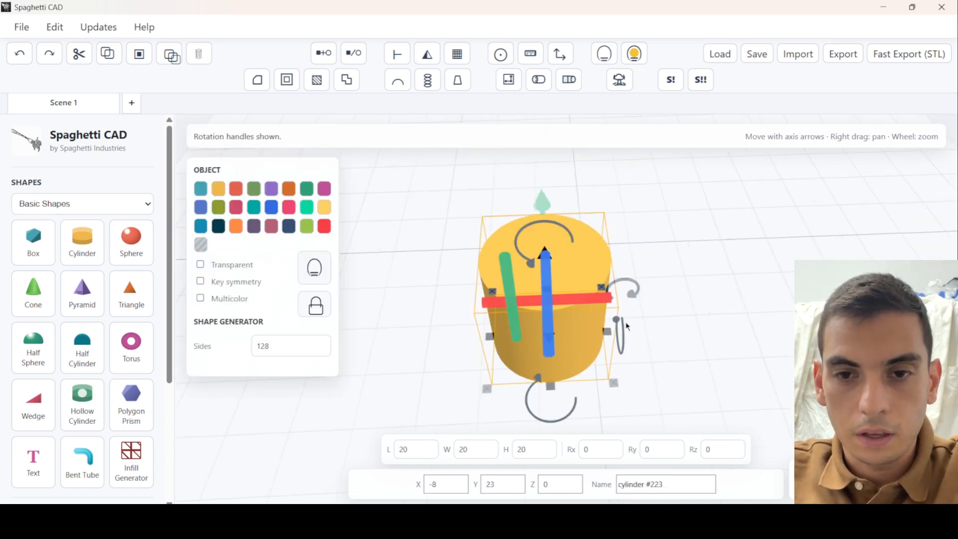
pyautogui.scroll(-2, 544, 317)
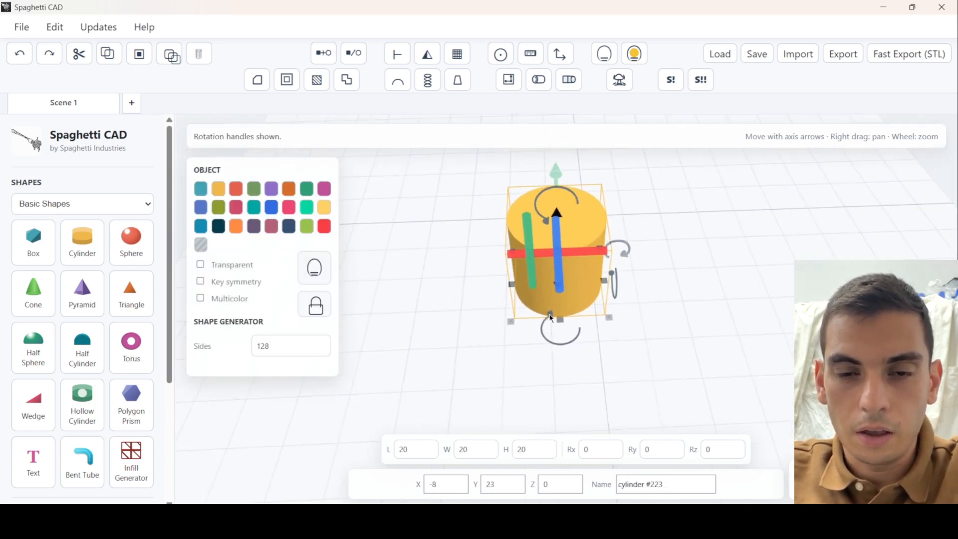
pyautogui.moveTo(559, 384)
pyautogui.mouseDown()
pyautogui.moveTo(683, 343)
pyautogui.moveTo(686, 154)
pyautogui.moveTo(413, 212)
pyautogui.moveTo(560, 452)
pyautogui.moveTo(776, 209)
pyautogui.moveTo(449, 280)
pyautogui.moveTo(524, 399)
pyautogui.moveTo(644, 380)
pyautogui.moveTo(558, 389)
pyautogui.mouseUp()
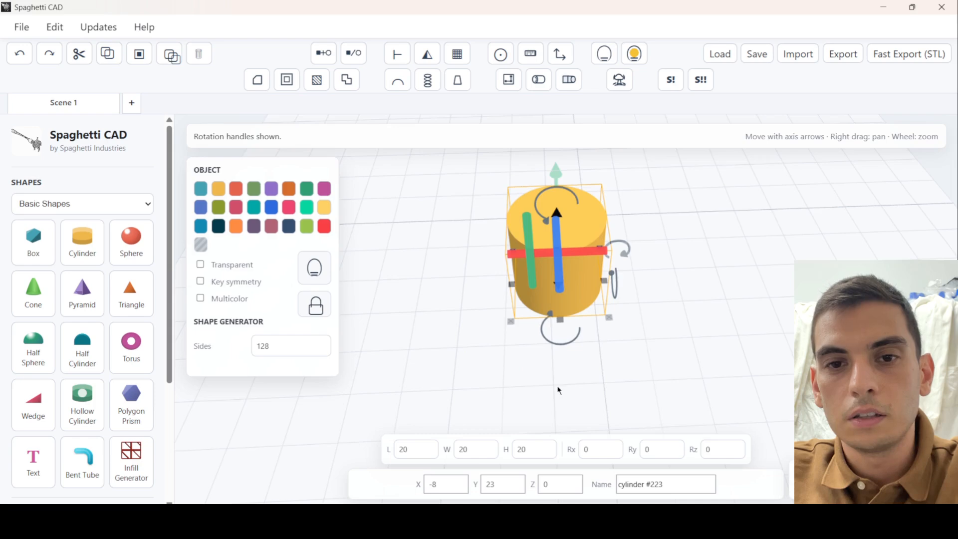
# - Hide the rotation handles, reselect the cylinder with the pivot markers and delete it
pyautogui.scroll(-3, 720, 302)
pyautogui.click(720, 302)
pyautogui.moveTo(475, 223); pyautogui.dragTo(603, 331)
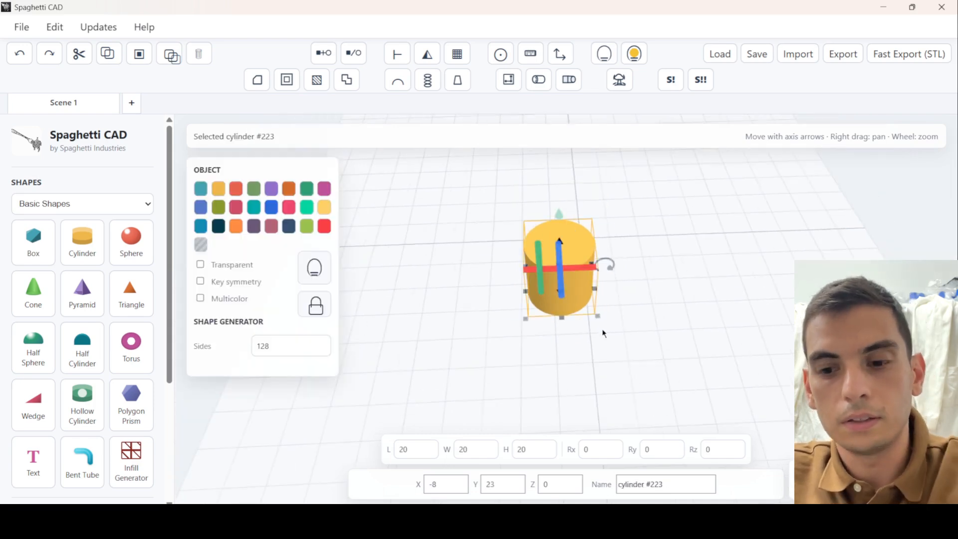
pyautogui.press('Delete')
# - Place a measurement line about 45 mm long on the empty workplane and leave the measuring mode
pyautogui.click(551, 58)
pyautogui.click(443, 298)
pyautogui.click(464, 298)
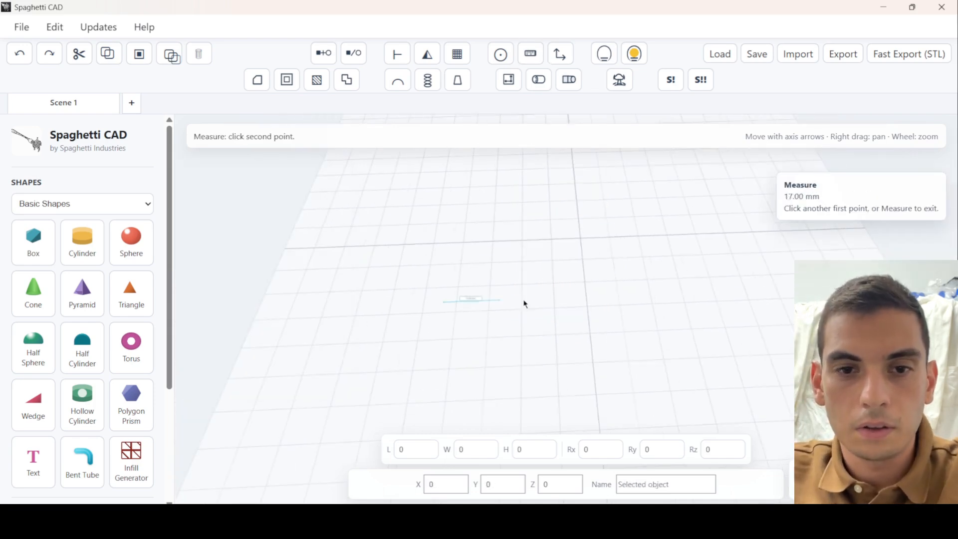
pyautogui.scroll(12, 384, 282)
pyautogui.moveTo(394, 286); pyautogui.dragTo(489, 285, button='right')
pyautogui.scroll(1, 572, 313)
pyautogui.scroll(1, 488, 285)
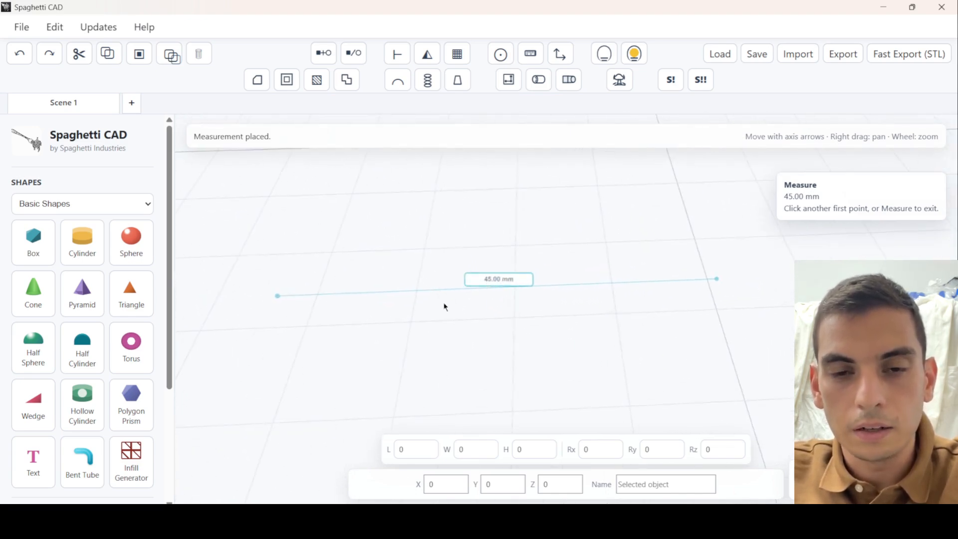
pyautogui.scroll(-2, 525, 299)
pyautogui.scroll(-1, 679, 316)
pyautogui.scroll(-1, 472, 300)
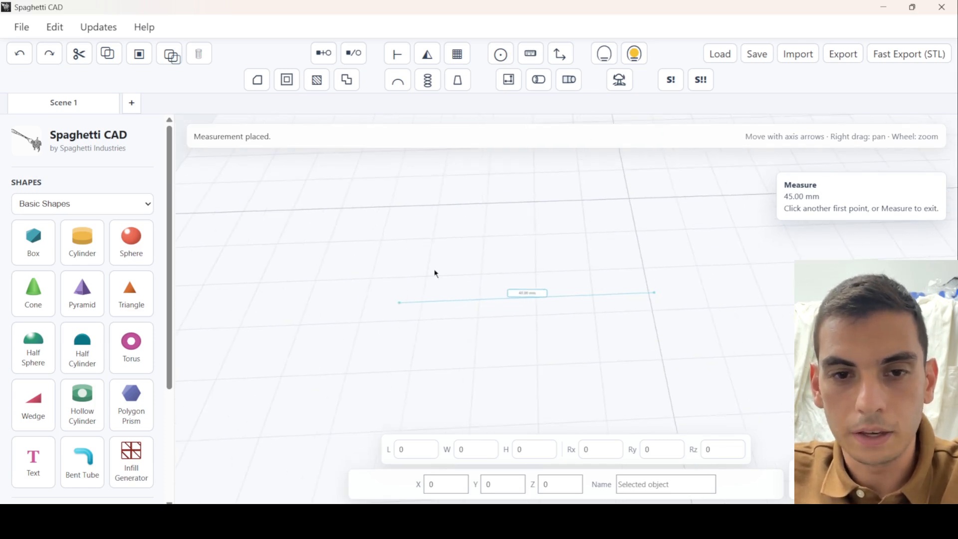
pyautogui.moveTo(482, 276); pyautogui.dragTo(472, 280, button='middle')
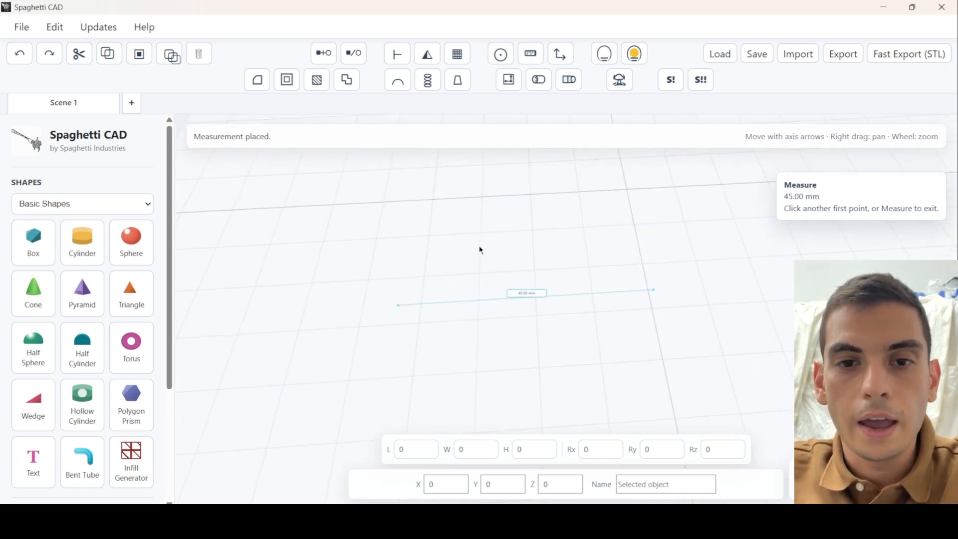
pyautogui.press('Escape')
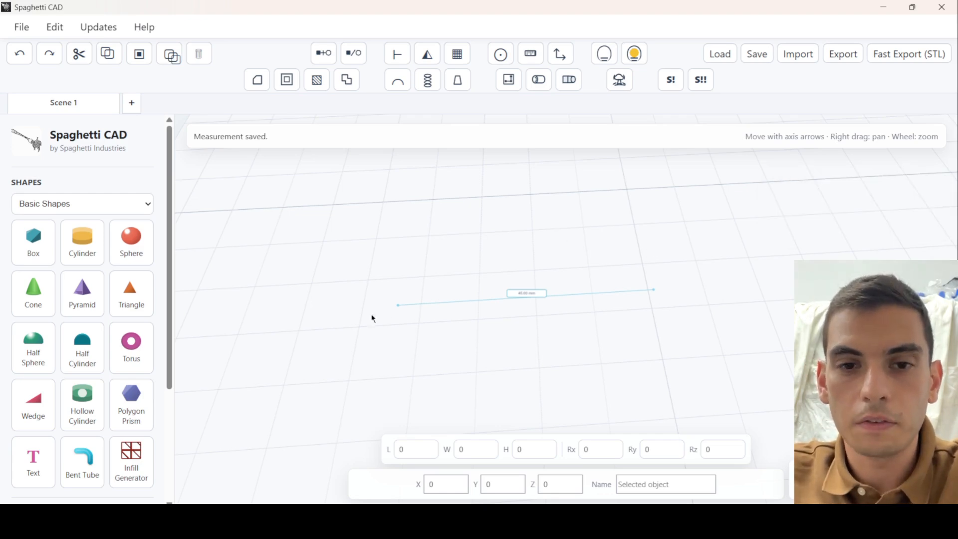
# - Add a cylinder and move it to about X -50, Y 24, beside the end of the measurement line
pyautogui.moveTo(589, 307); pyautogui.dragTo(507, 252)
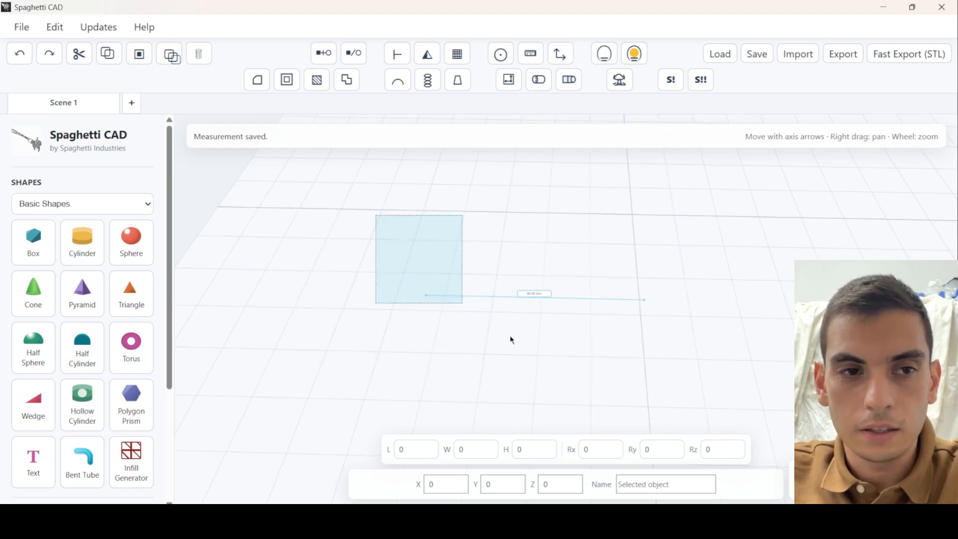
pyautogui.click(79, 251)
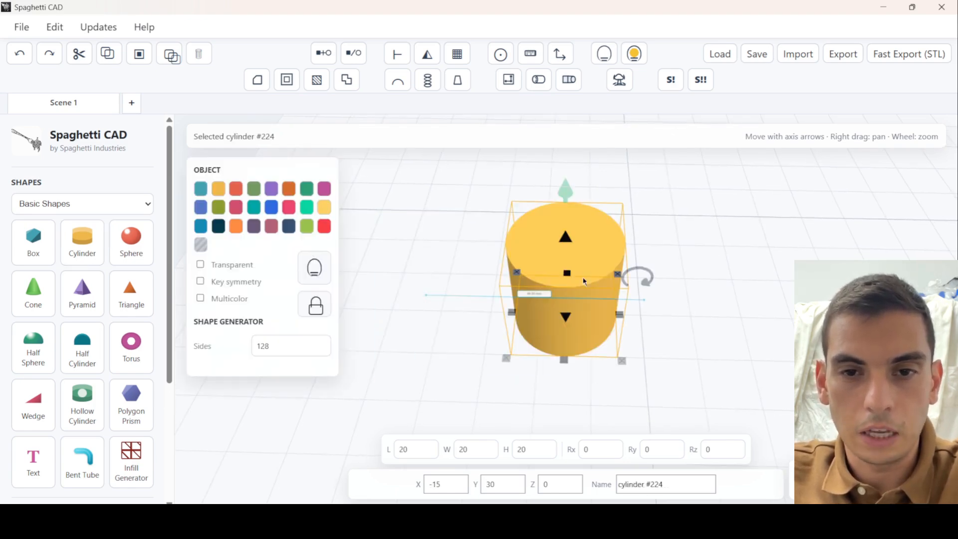
pyautogui.moveTo(590, 280); pyautogui.dragTo(407, 248)
pyautogui.click(502, 266)
pyautogui.moveTo(484, 265); pyautogui.dragTo(589, 296, button='right')
pyautogui.click(491, 278)
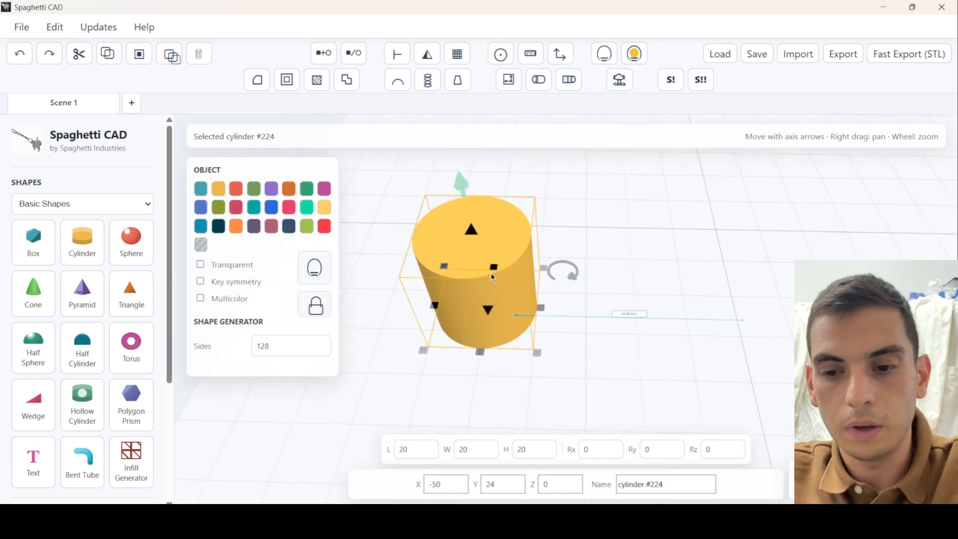
# - Delete the cylinder and the measurement line to empty the workplane
pyautogui.press('Delete')
pyautogui.moveTo(723, 325); pyautogui.dragTo(710, 317, button='right')
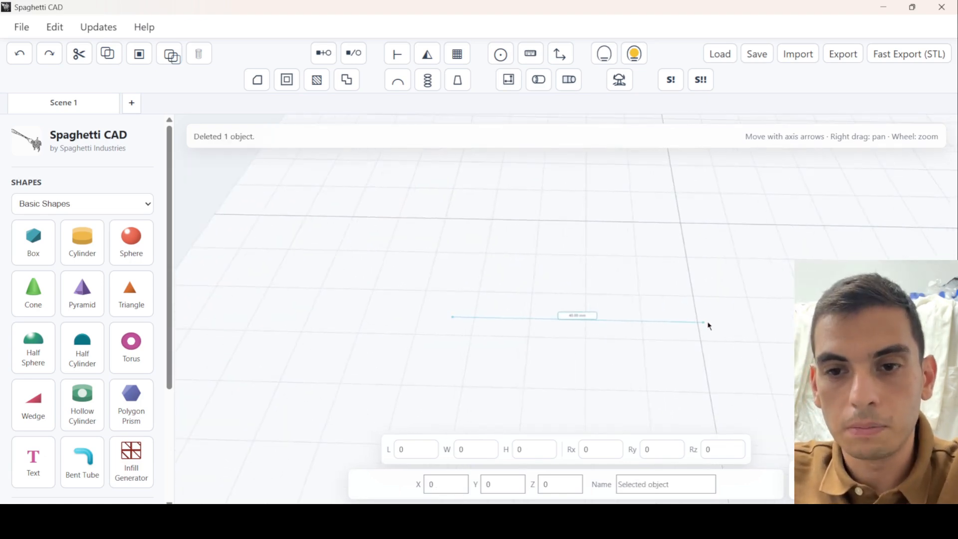
pyautogui.press('Delete')
pyautogui.moveTo(601, 321); pyautogui.dragTo(538, 300, button='right')
pyautogui.scroll(-2, 538, 300)
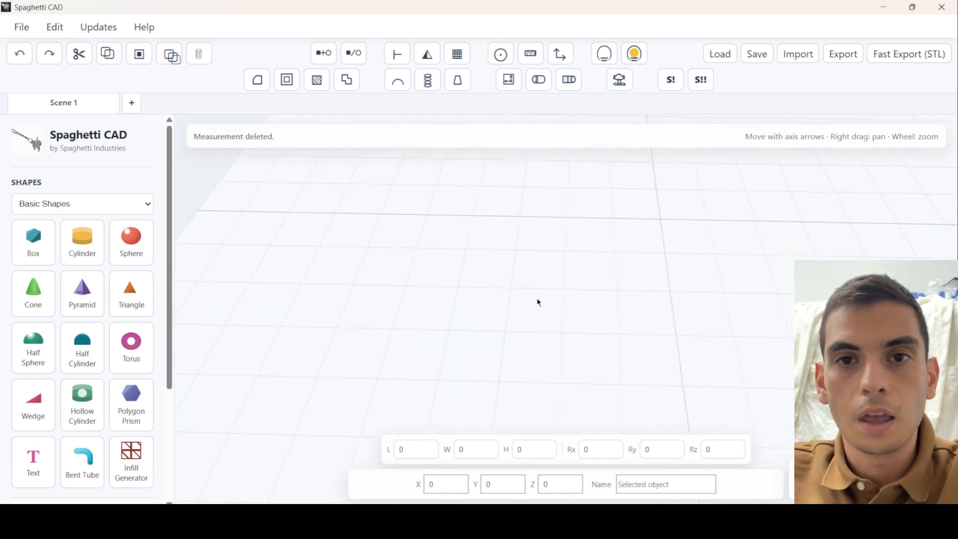
# - Add a box and scale it up uniformly to 24.4 mm in length, width and height
pyautogui.click(39, 253)
pyautogui.click(560, 54)
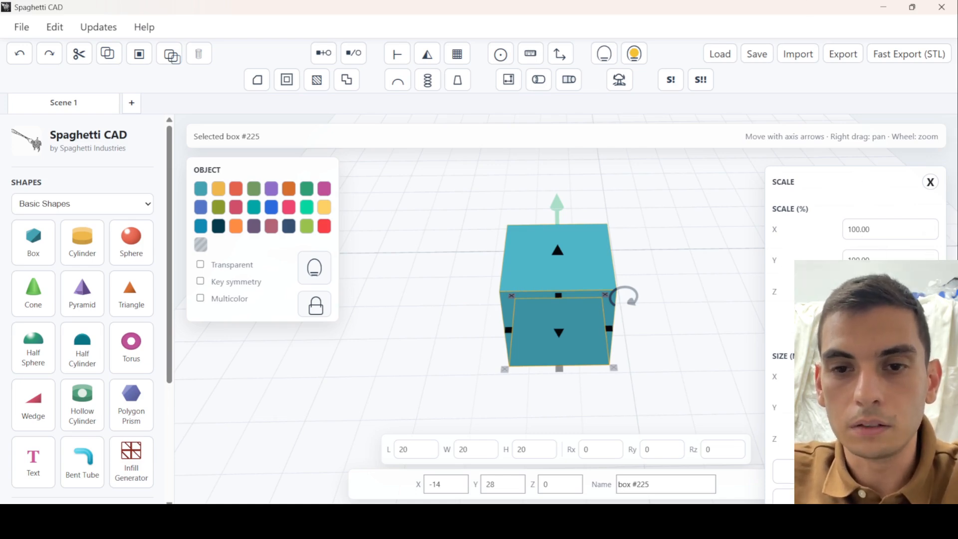
pyautogui.click(926, 227)
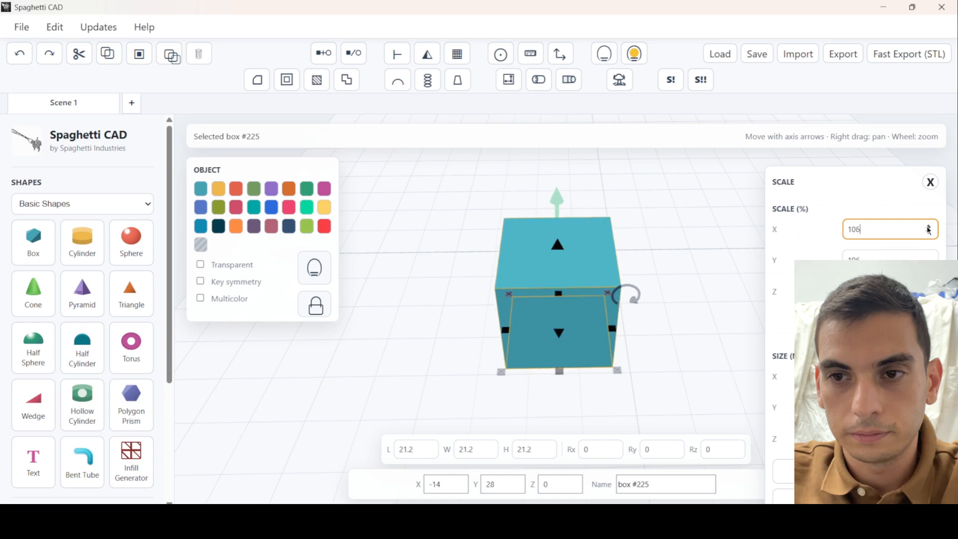
pyautogui.press('Return')
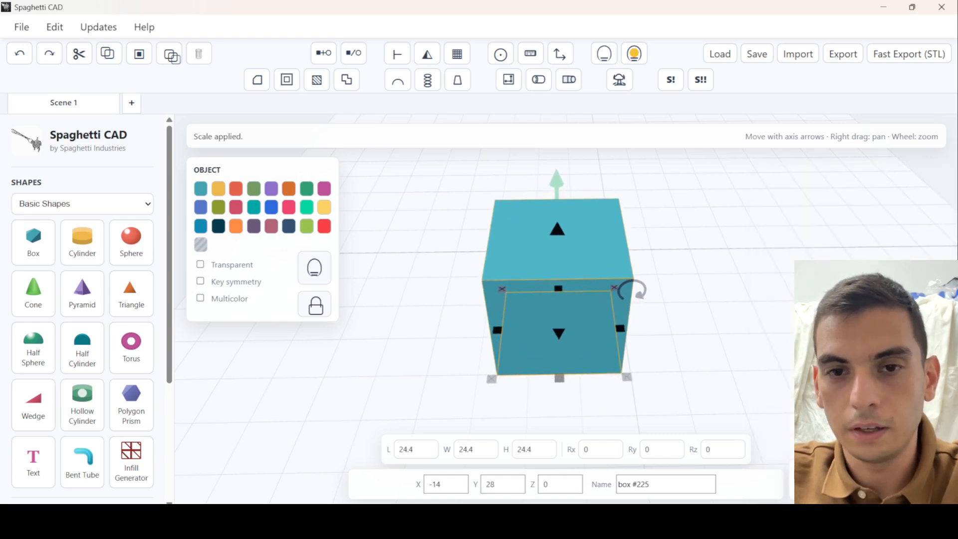
# - Replace the scaled box with a new default box, and hide it and show it again
pyautogui.press('Delete')
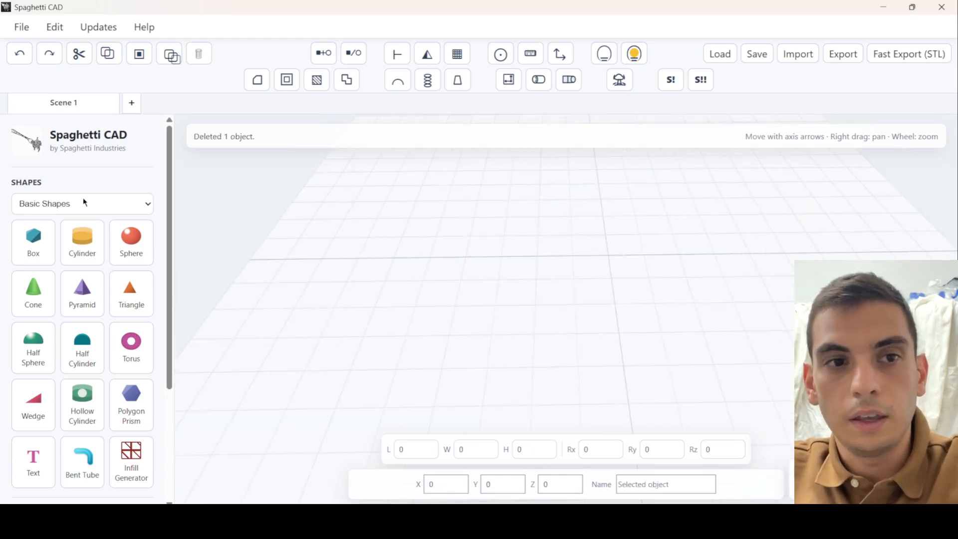
pyautogui.click(56, 245)
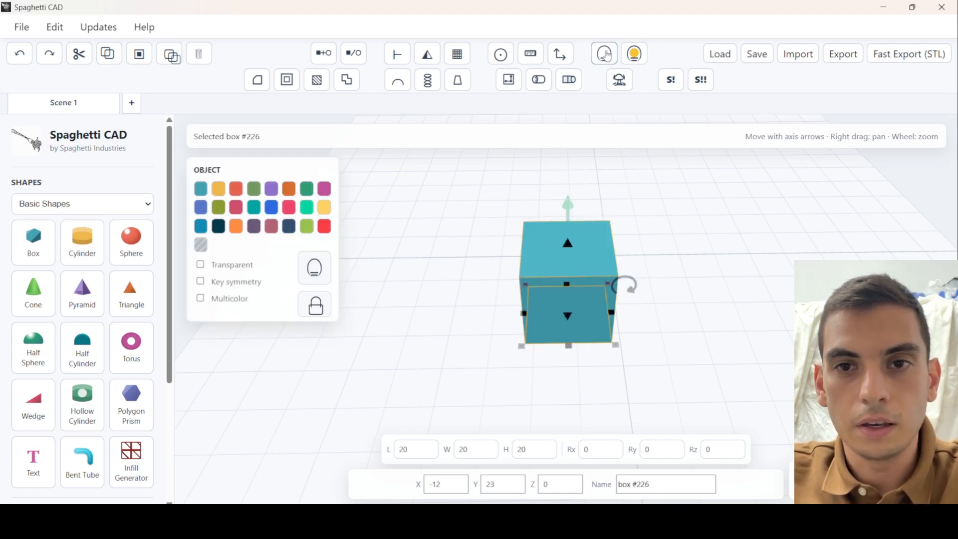
pyautogui.click(607, 55)
pyautogui.click(634, 53)
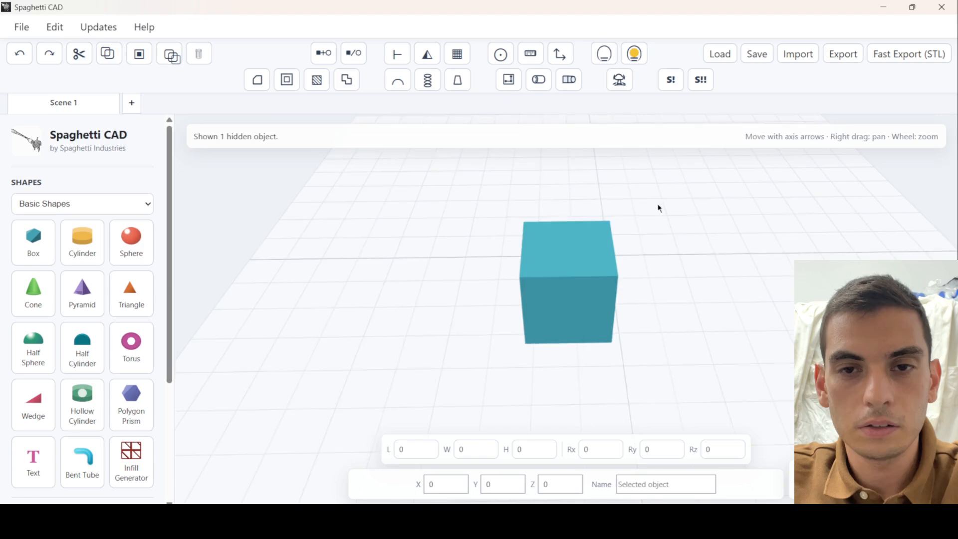
# - Select the box and bevel its edges with an amount of 1
pyautogui.click(582, 318)
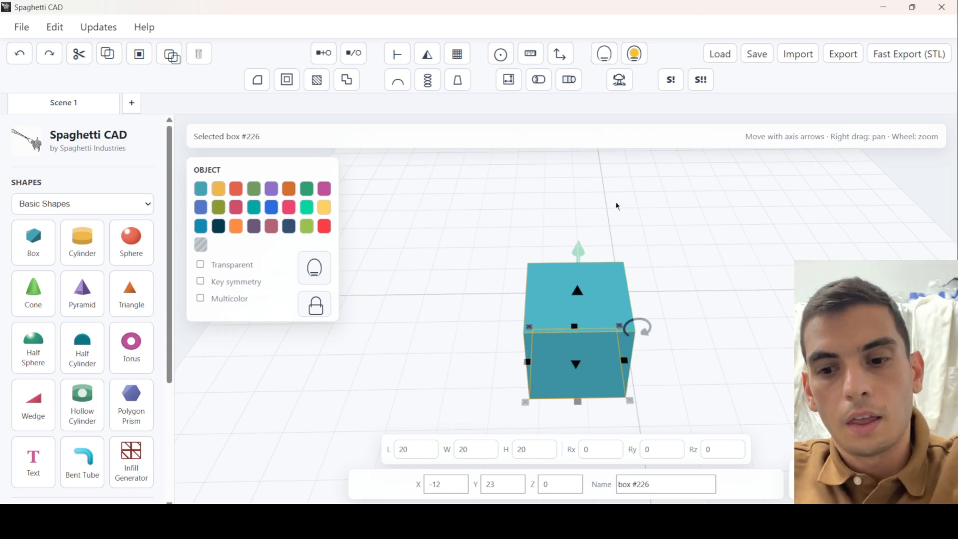
pyautogui.click(257, 82)
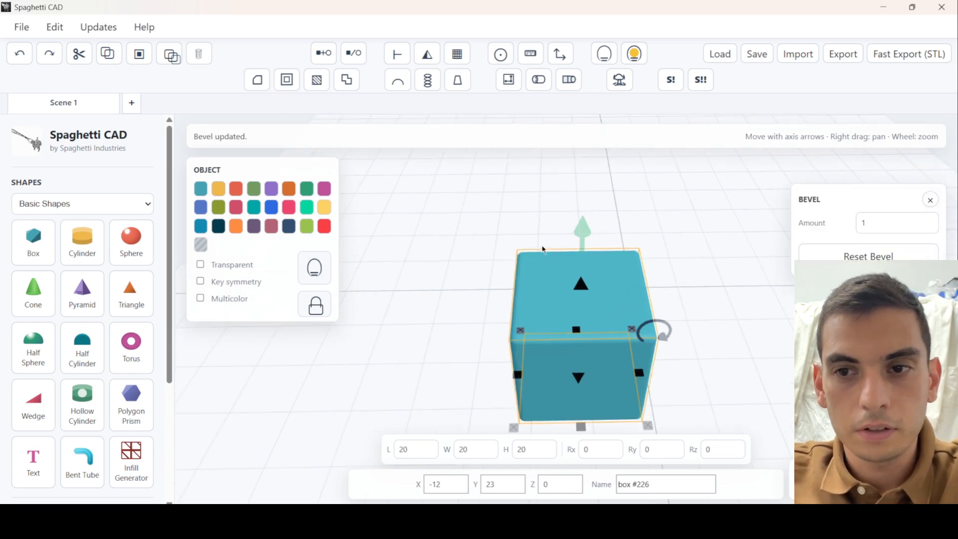
pyautogui.moveTo(731, 365); pyautogui.dragTo(648, 351, button='right')
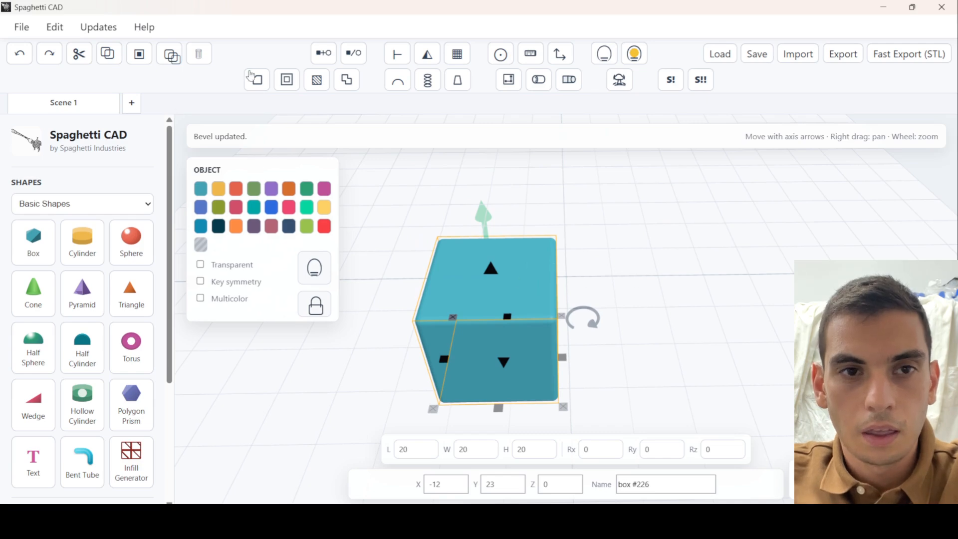
# - Reset the box's bevel and shell it inward with a wall thickness of 2
pyautogui.click(867, 255)
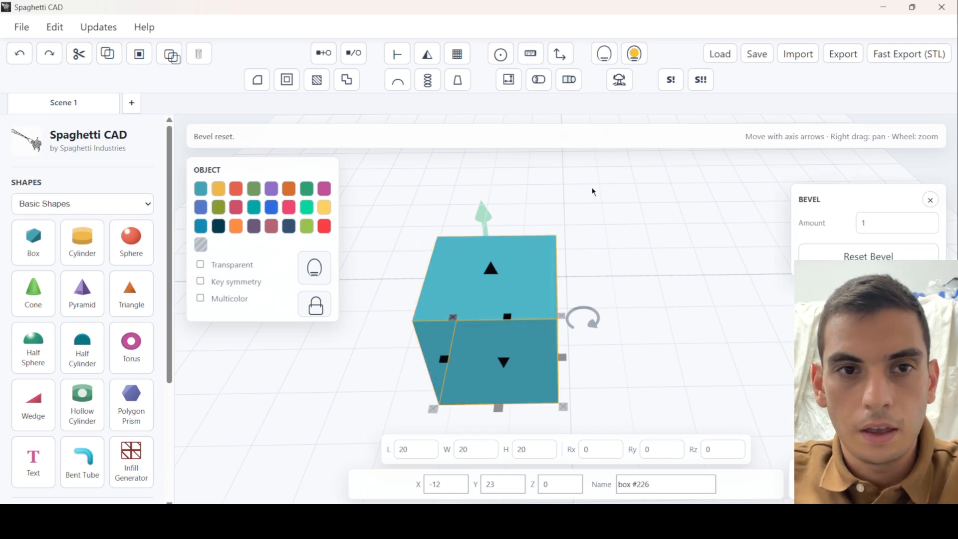
pyautogui.click(930, 200)
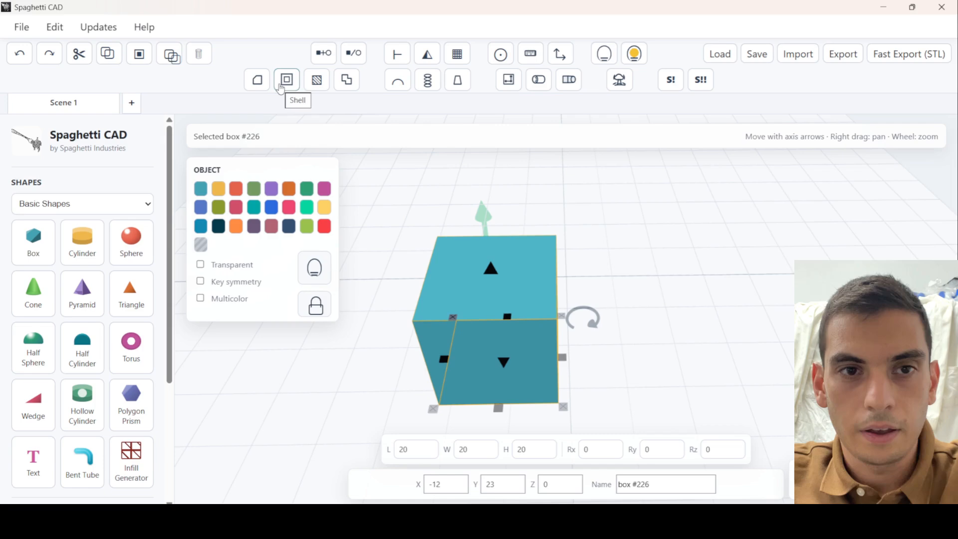
pyautogui.click(281, 89)
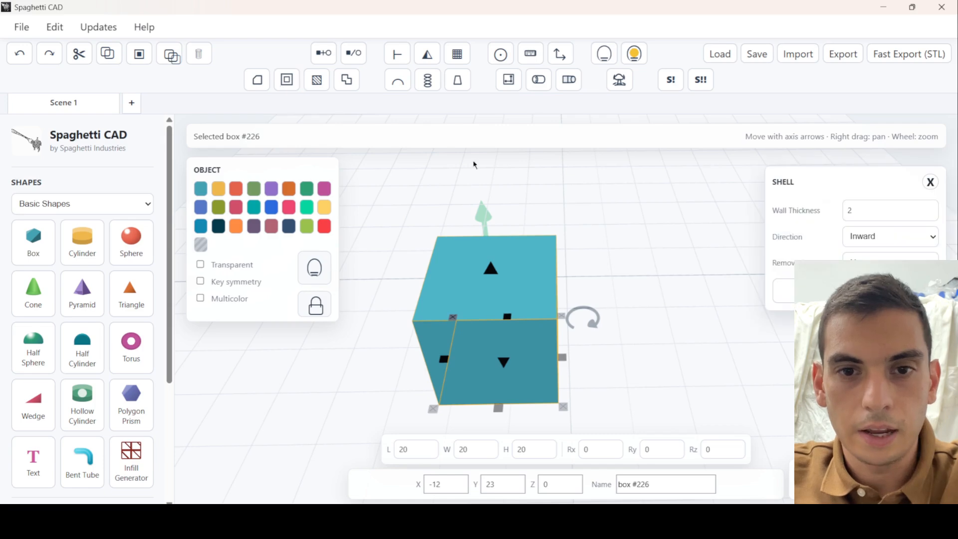
pyautogui.click(658, 259)
# - Add a second box beside the first and shell it inward with wall thickness 2 and its top face removed
pyautogui.click(35, 242)
pyautogui.moveTo(668, 244); pyautogui.dragTo(572, 262)
pyautogui.click(288, 81)
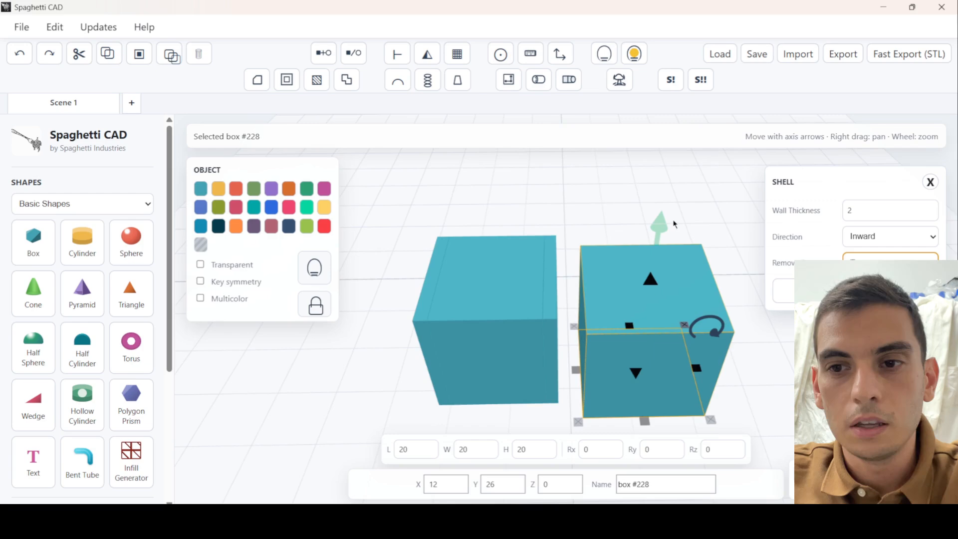
pyautogui.moveTo(604, 274); pyautogui.dragTo(576, 272, button='right')
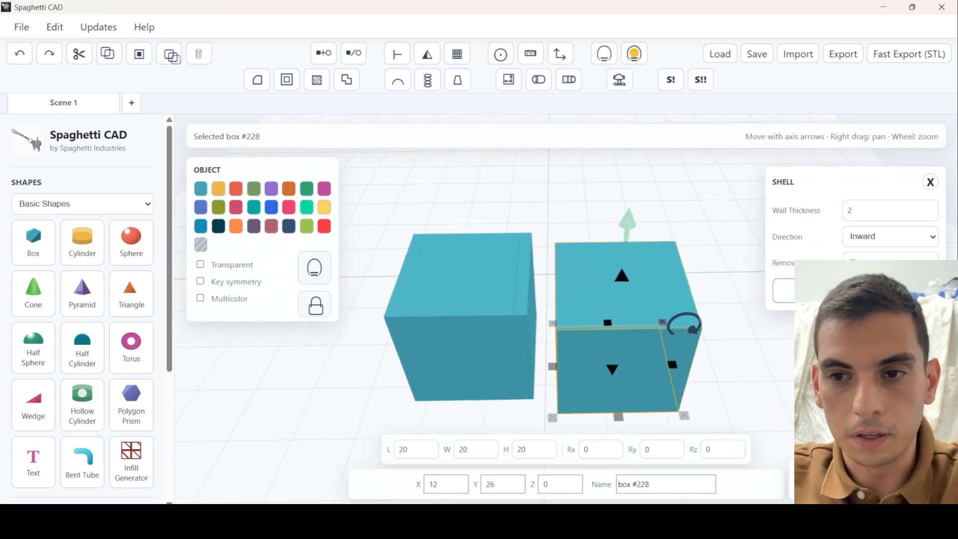
pyautogui.click(725, 301)
pyautogui.scroll(3, 725, 301)
pyautogui.moveTo(725, 302); pyautogui.dragTo(695, 291)
pyautogui.moveTo(695, 291); pyautogui.dragTo(615, 290, button='right')
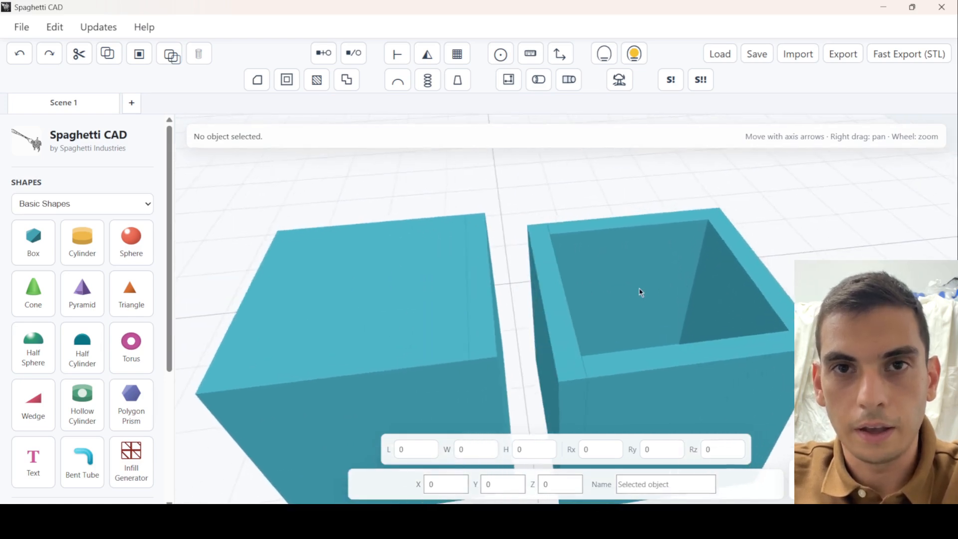
# - Delete both shelled boxes and add a new default box
pyautogui.scroll(-3, 633, 297)
pyautogui.scroll(-3, 656, 243)
pyautogui.moveTo(489, 233); pyautogui.dragTo(653, 345)
pyautogui.press('Delete')
pyautogui.click(34, 231)
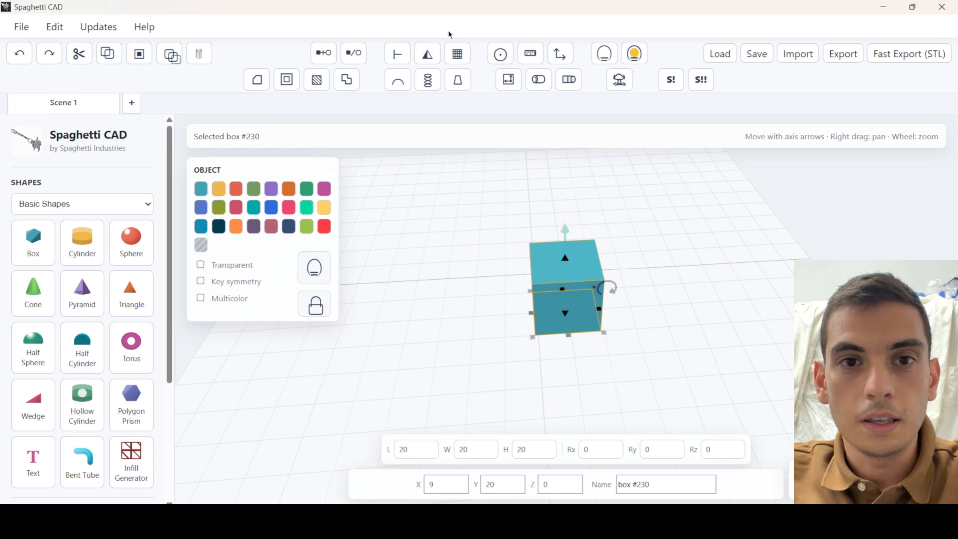
# - Preview different surface texture patterns on the top face of the box, then discard the texture
pyautogui.click(316, 80)
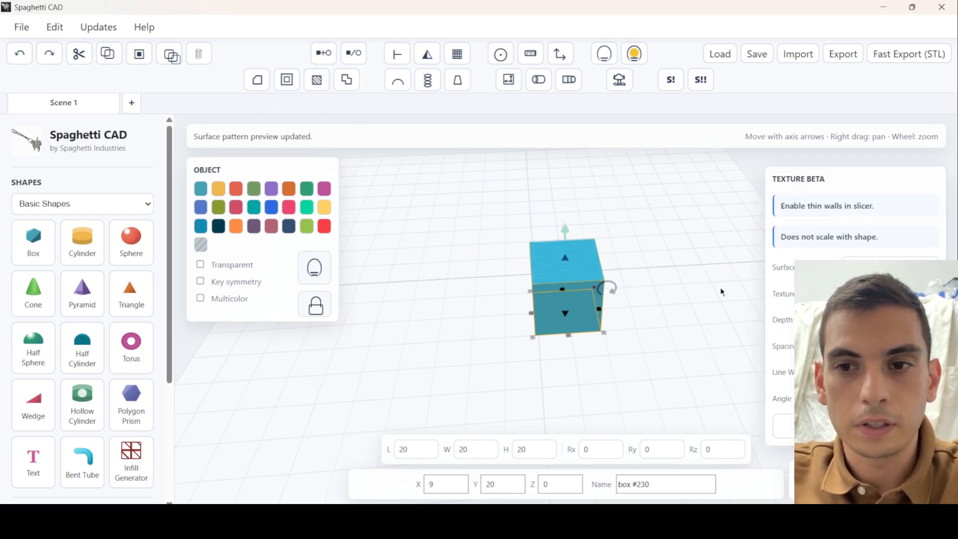
pyautogui.scroll(5, 556, 216)
pyautogui.moveTo(605, 280); pyautogui.dragTo(626, 247)
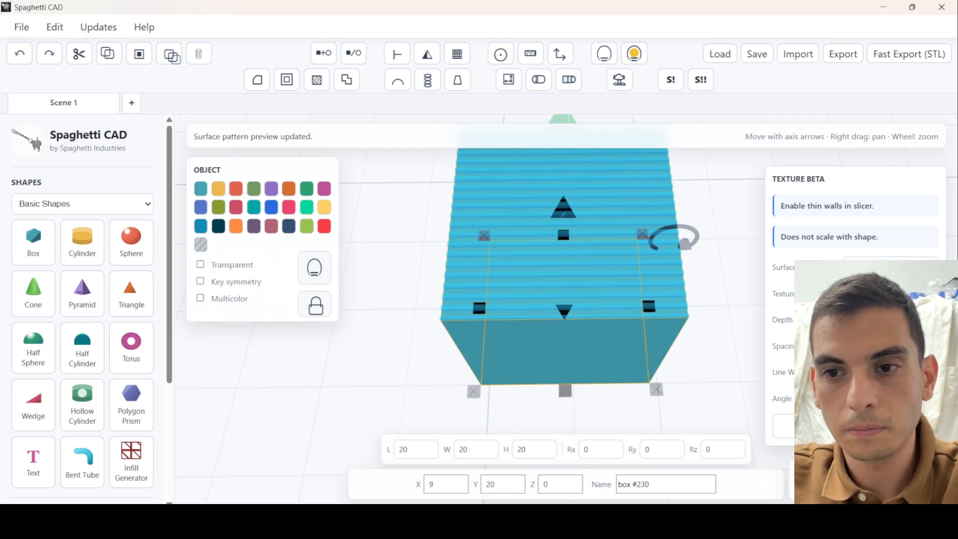
pyautogui.moveTo(690, 264); pyautogui.dragTo(687, 227)
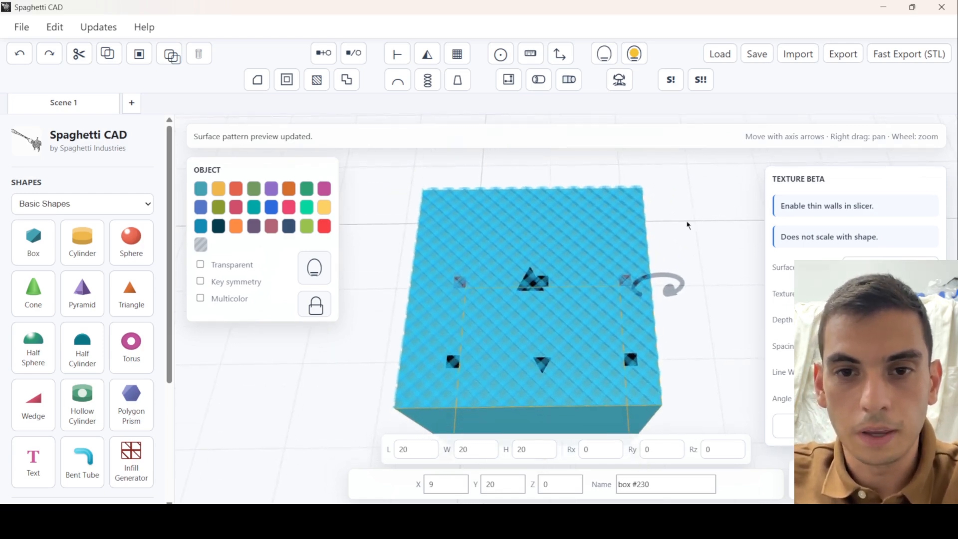
pyautogui.scroll(1, 573, 238)
pyautogui.moveTo(747, 261); pyautogui.dragTo(746, 248)
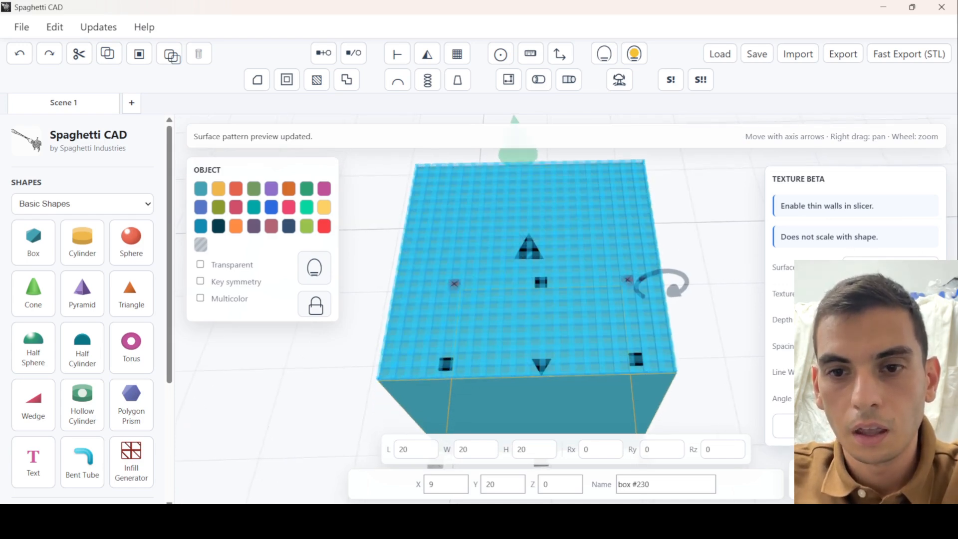
pyautogui.click(726, 286)
pyautogui.scroll(-4, 637, 301)
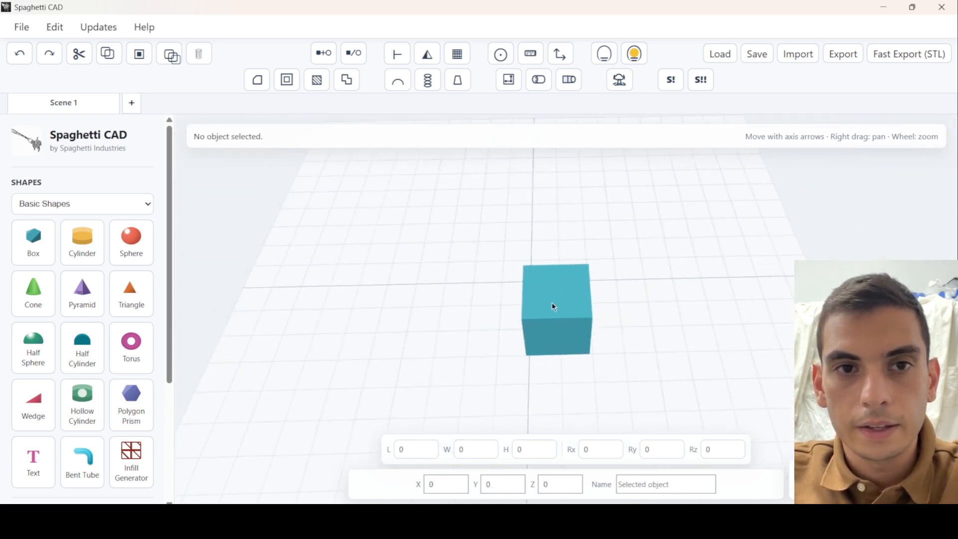
# - Warp the box along the Y axis with a negative amount and apply the warp
pyautogui.click(554, 322)
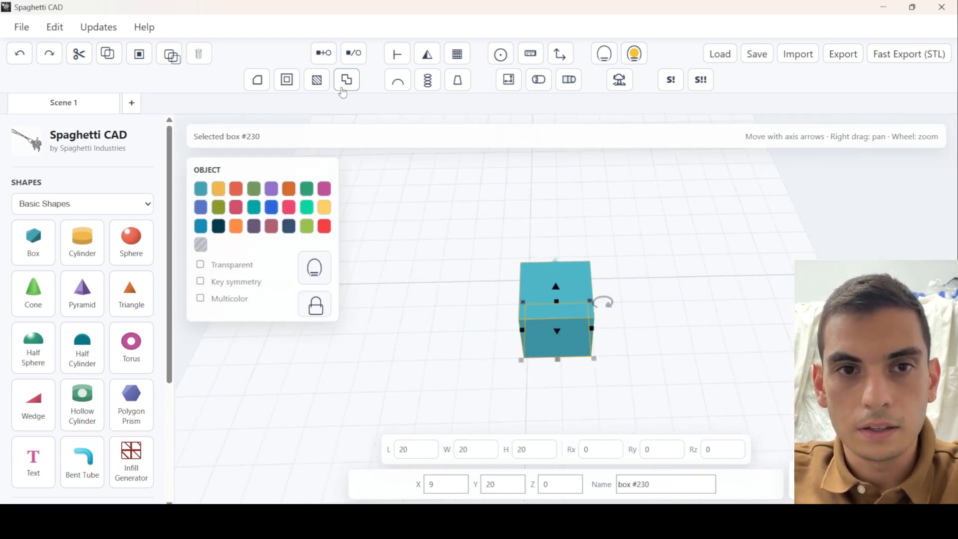
pyautogui.click(346, 81)
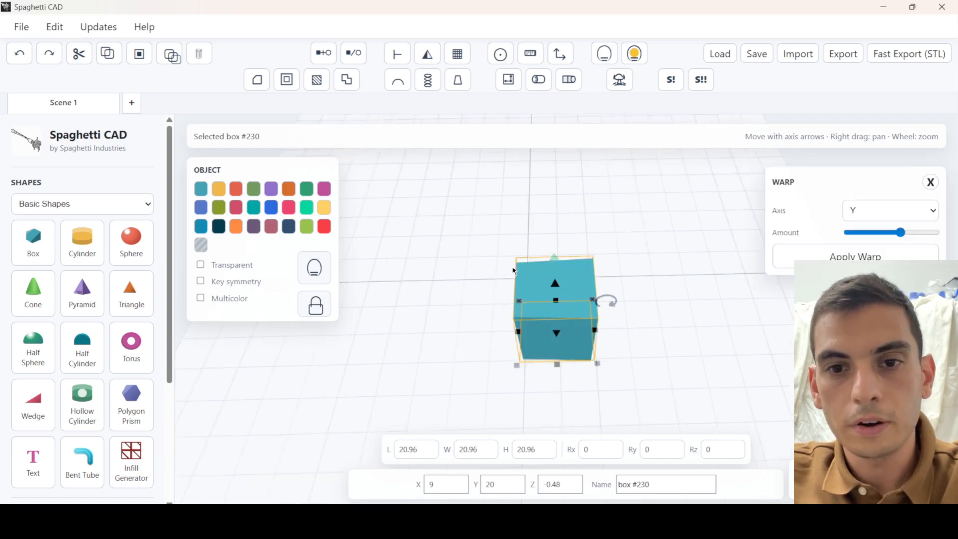
pyautogui.moveTo(905, 235); pyautogui.dragTo(813, 236)
pyautogui.moveTo(882, 232); pyautogui.dragTo(877, 232)
pyautogui.scroll(2, 594, 293)
pyautogui.moveTo(594, 293); pyautogui.dragTo(748, 302)
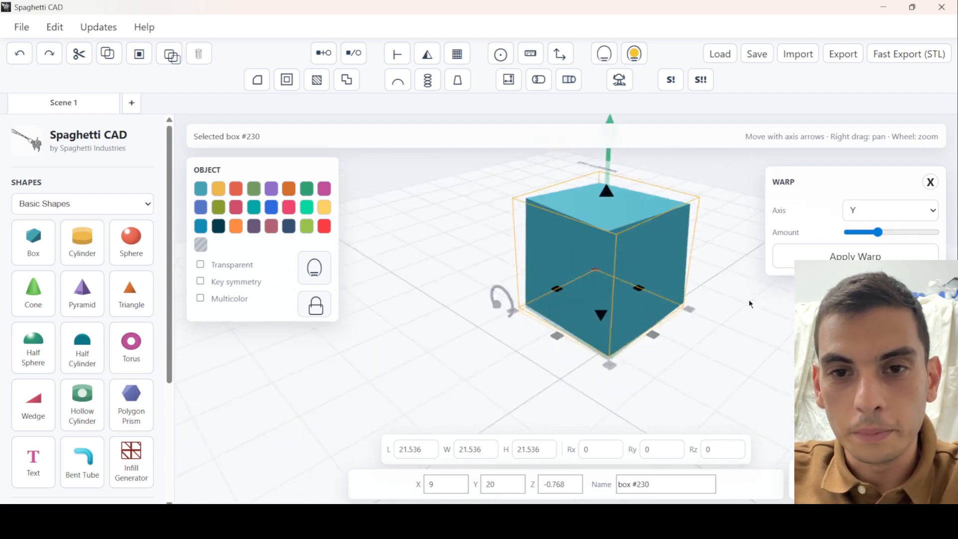
pyautogui.click(855, 254)
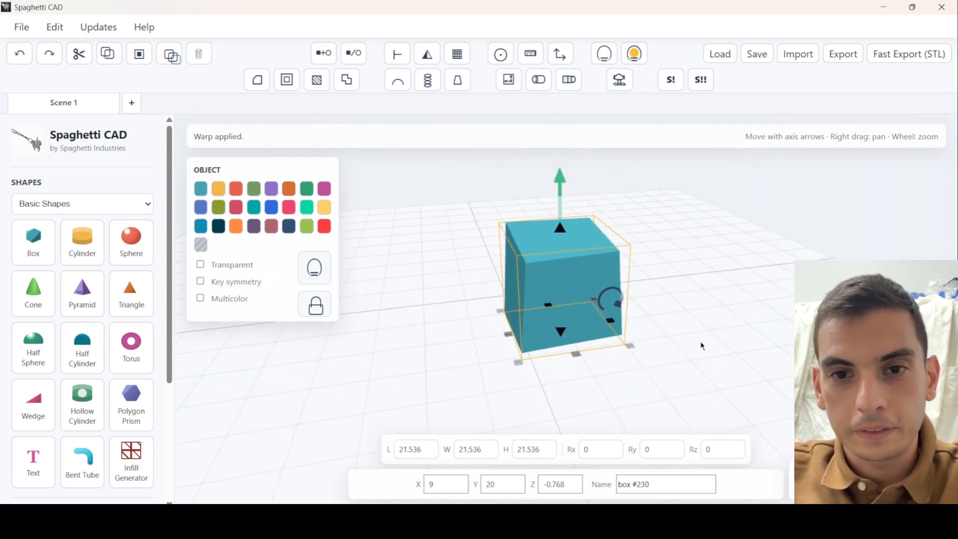
# - Replace the warped box with a new default box and bend it along the Y axis in both directions
pyautogui.press('Delete')
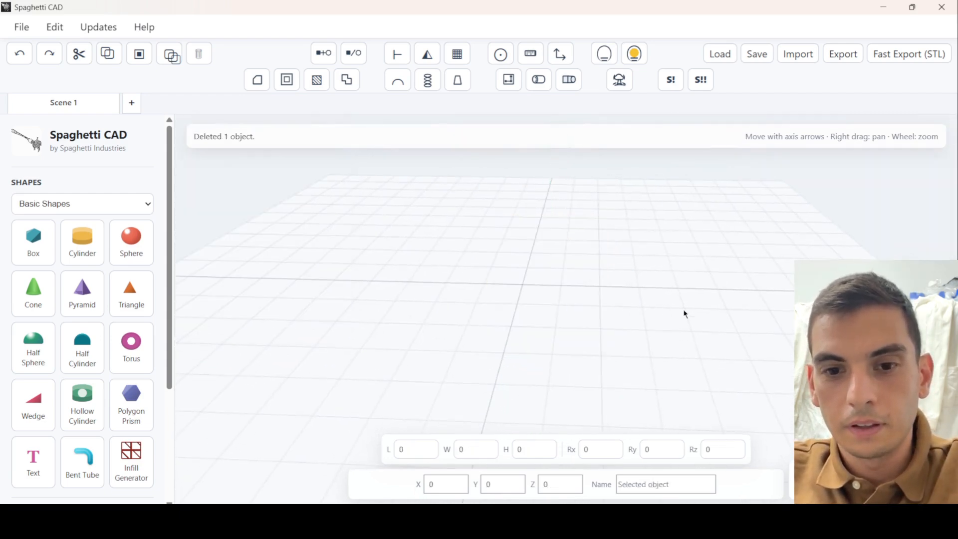
pyautogui.click(33, 241)
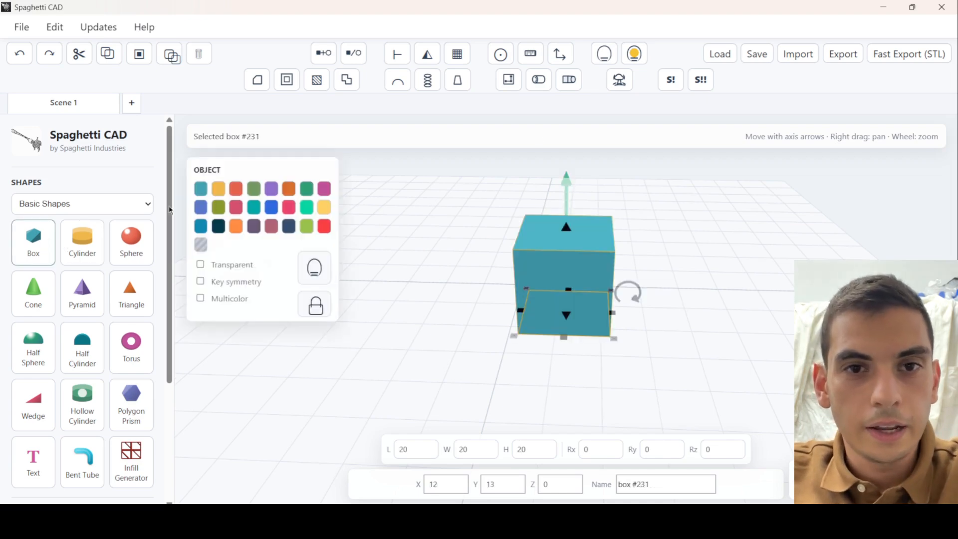
pyautogui.click(391, 87)
pyautogui.moveTo(613, 256); pyautogui.dragTo(623, 277)
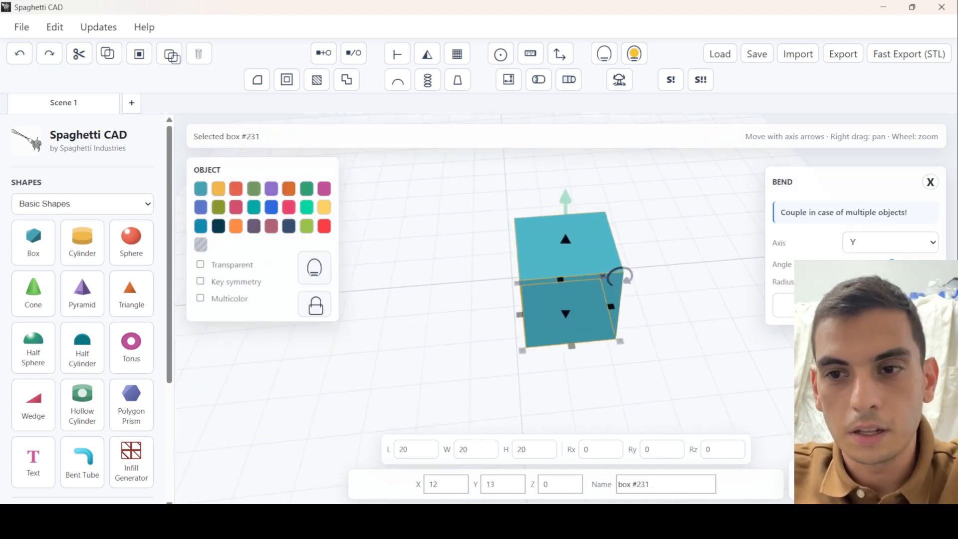
pyautogui.moveTo(878, 263); pyautogui.dragTo(901, 264)
pyautogui.scroll(-4, 531, 340)
pyautogui.moveTo(626, 325); pyautogui.dragTo(587, 372, button='right')
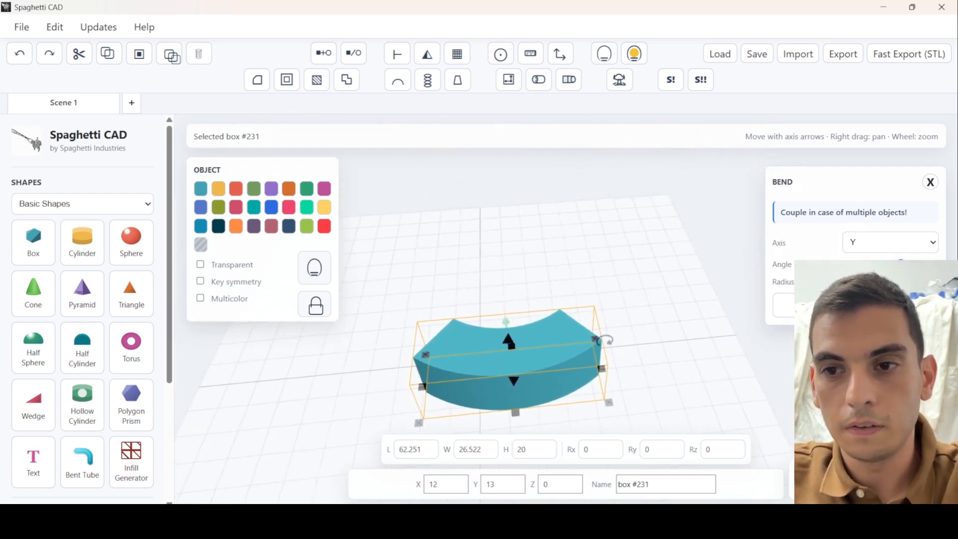
pyautogui.moveTo(900, 264); pyautogui.dragTo(886, 246)
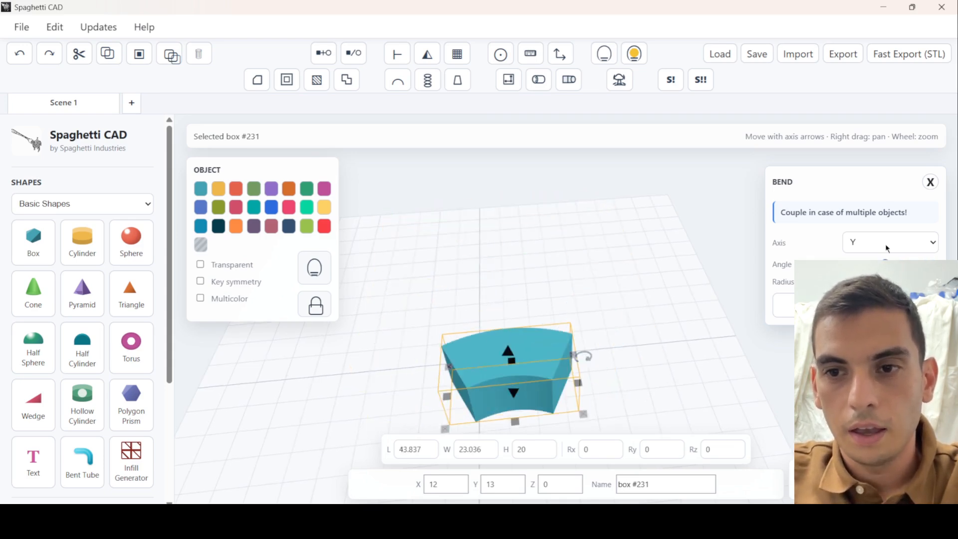
# - Switch the box's bend axis to X and then to Z
pyautogui.click(879, 262)
pyautogui.click(879, 248)
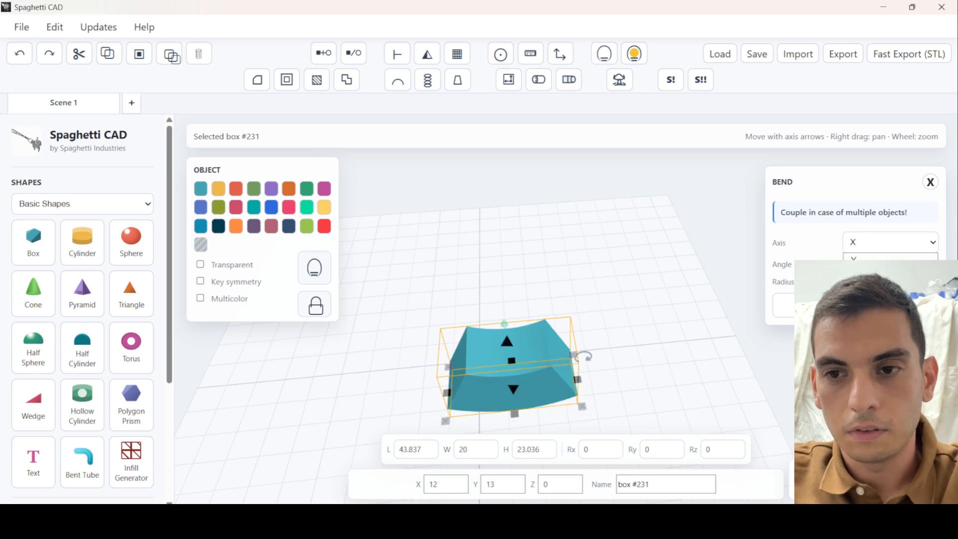
pyautogui.click(868, 285)
pyautogui.moveTo(590, 307); pyautogui.dragTo(609, 190, button='right')
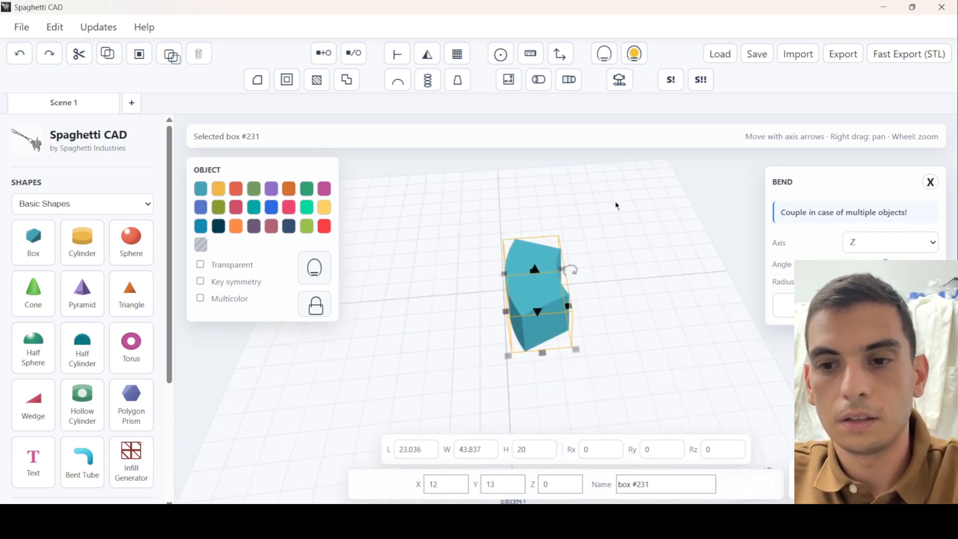
# - Replace the bent box with a new default box and preview twisting it around the Y axis to the lowest angle
pyautogui.press('Delete')
pyautogui.click(35, 249)
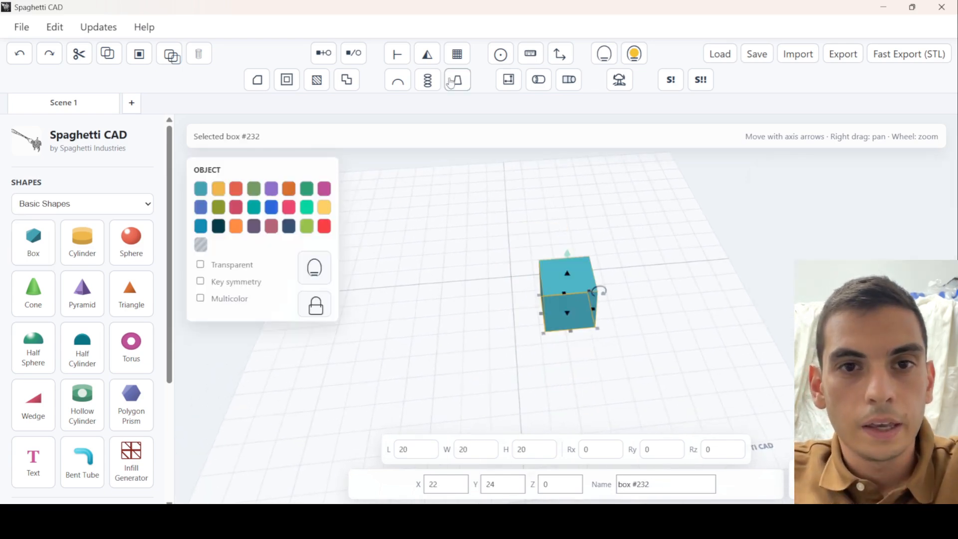
pyautogui.click(428, 81)
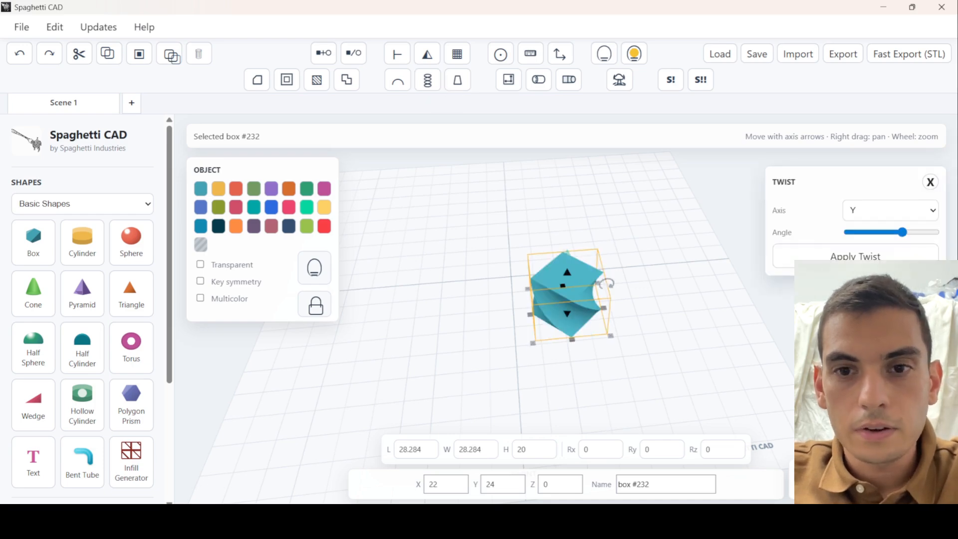
pyautogui.moveTo(907, 237); pyautogui.dragTo(824, 243)
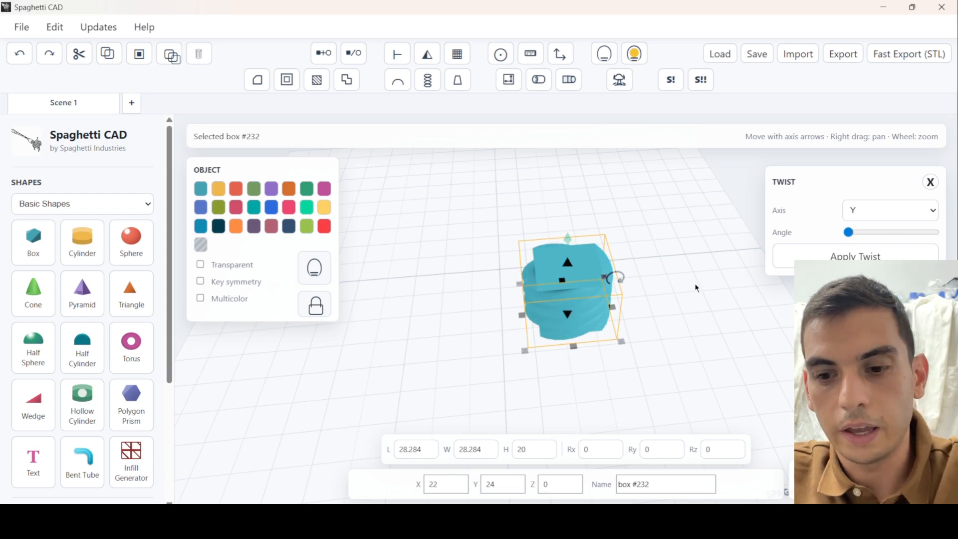
# - Discard the twist and taper the box along the Y axis so that it narrows towards the top
pyautogui.click(716, 241)
pyautogui.click(571, 285)
pyautogui.click(457, 80)
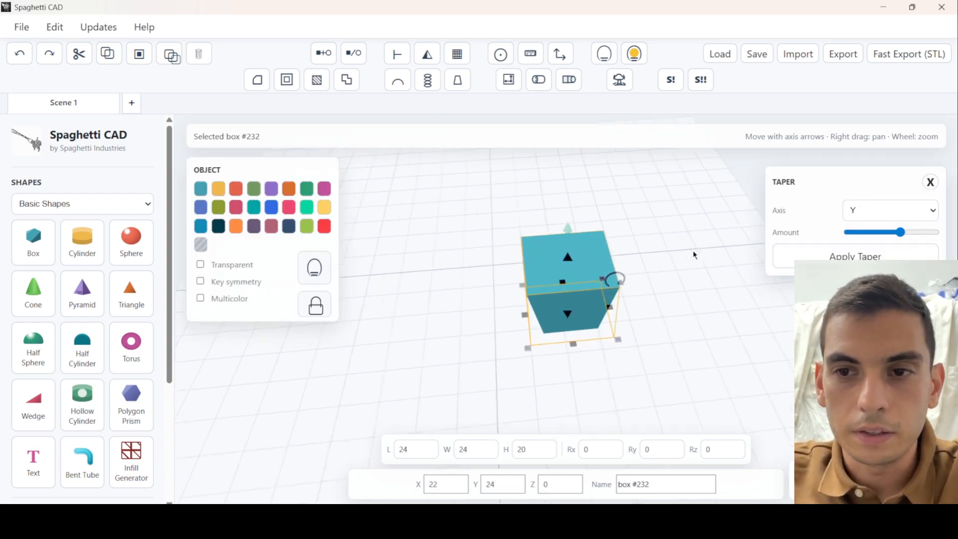
pyautogui.moveTo(921, 236); pyautogui.dragTo(878, 236)
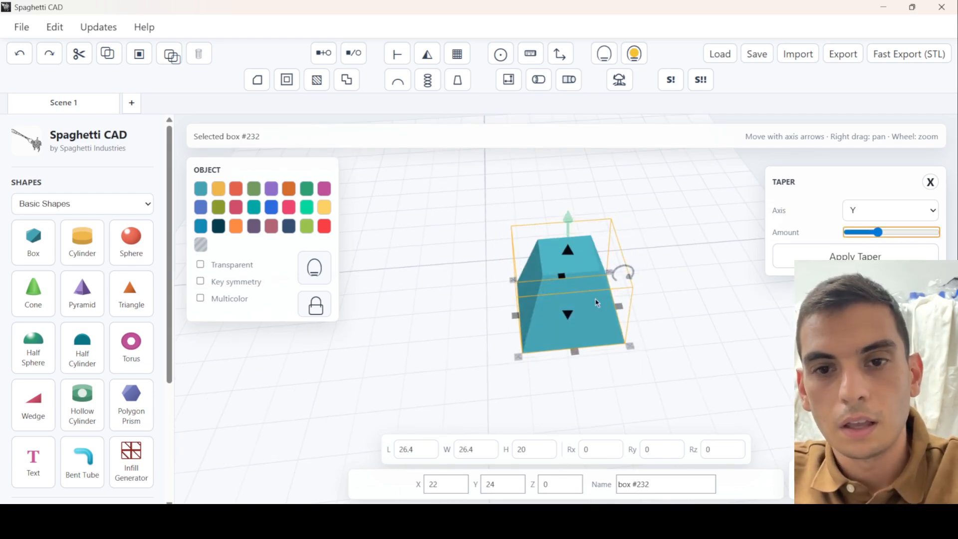
# - Delete the tapered box and draw an open five-point path about 30 mm long and 20 mm wide
pyautogui.press('Delete')
pyautogui.click(509, 79)
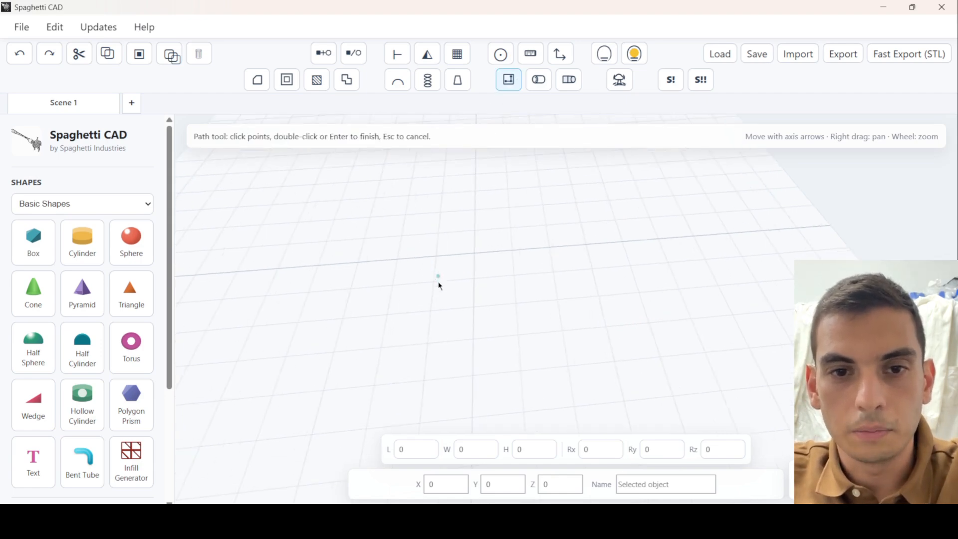
pyautogui.click(434, 285)
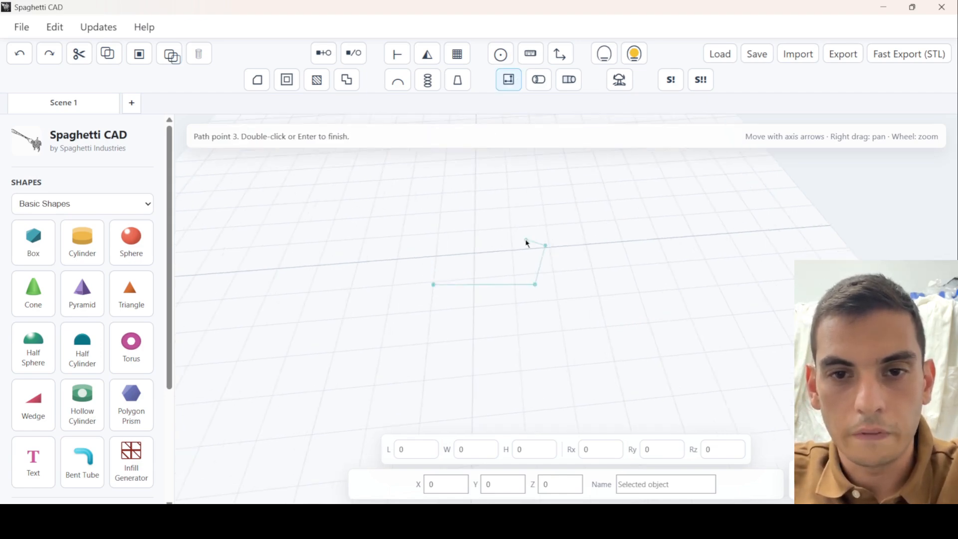
pyautogui.doubleClick(459, 264)
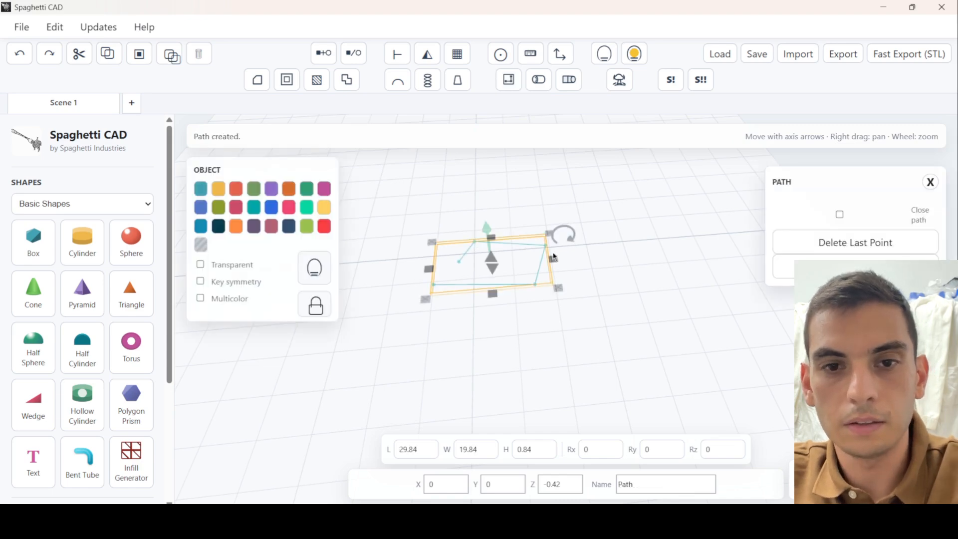
# - Create a solid pipe along the path with outer diameter 5 and inner diameter 0
pyautogui.click(539, 85)
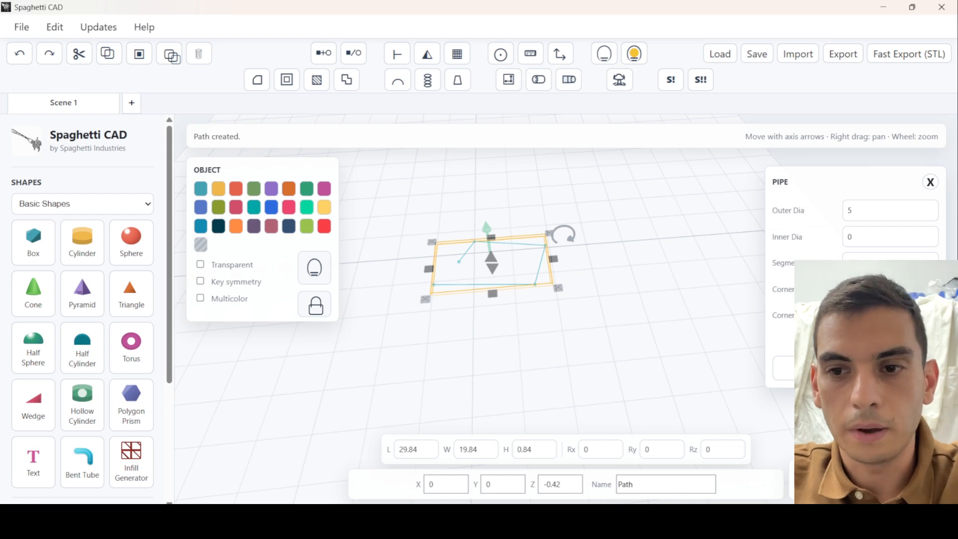
pyautogui.click(855, 368)
pyautogui.click(635, 335)
pyautogui.scroll(3, 549, 294)
pyautogui.moveTo(508, 257)
pyautogui.mouseDown()
pyautogui.moveTo(648, 223)
pyautogui.moveTo(616, 222)
pyautogui.moveTo(520, 259)
pyautogui.mouseUp()
pyautogui.moveTo(663, 225); pyautogui.dragTo(616, 269)
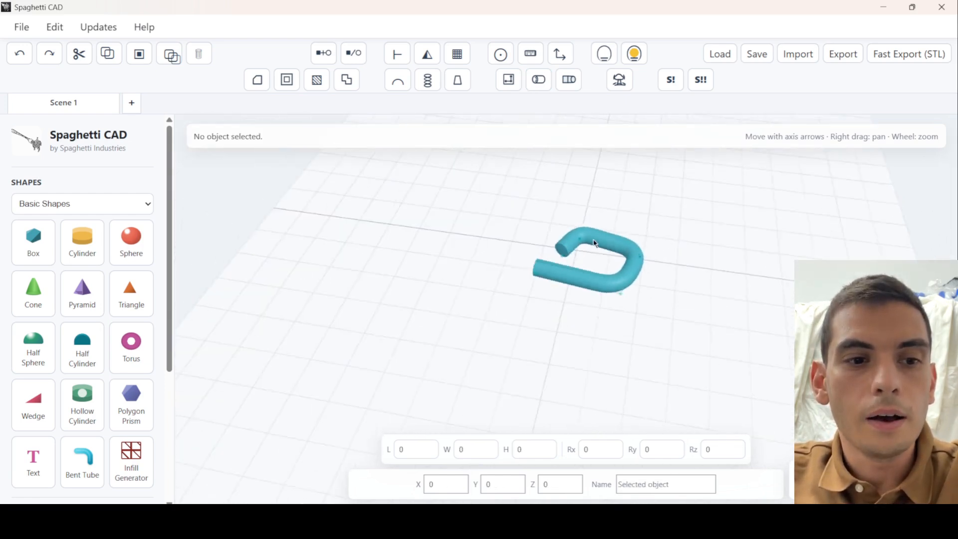
pyautogui.moveTo(615, 269); pyautogui.dragTo(455, 271, button='right')
pyautogui.moveTo(455, 272); pyautogui.dragTo(485, 294)
pyautogui.moveTo(485, 295); pyautogui.dragTo(502, 287, button='right')
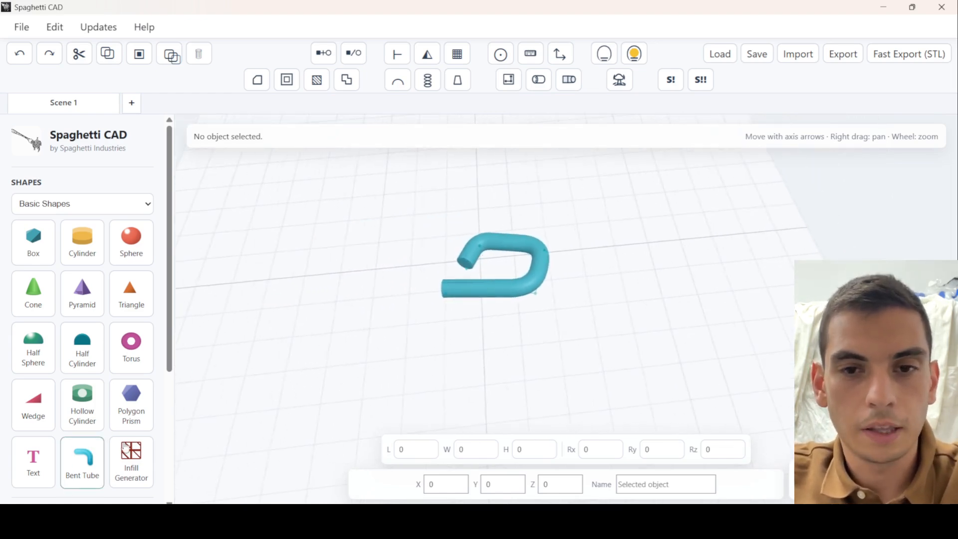
# - Add a bent tube beside the pipe and bring its shape generator settings into view
pyautogui.moveTo(620, 287); pyautogui.dragTo(620, 285)
pyautogui.moveTo(619, 278); pyautogui.dragTo(695, 194, button='right')
pyautogui.scroll(3, 405, 262)
pyautogui.scroll(-2, 275, 434)
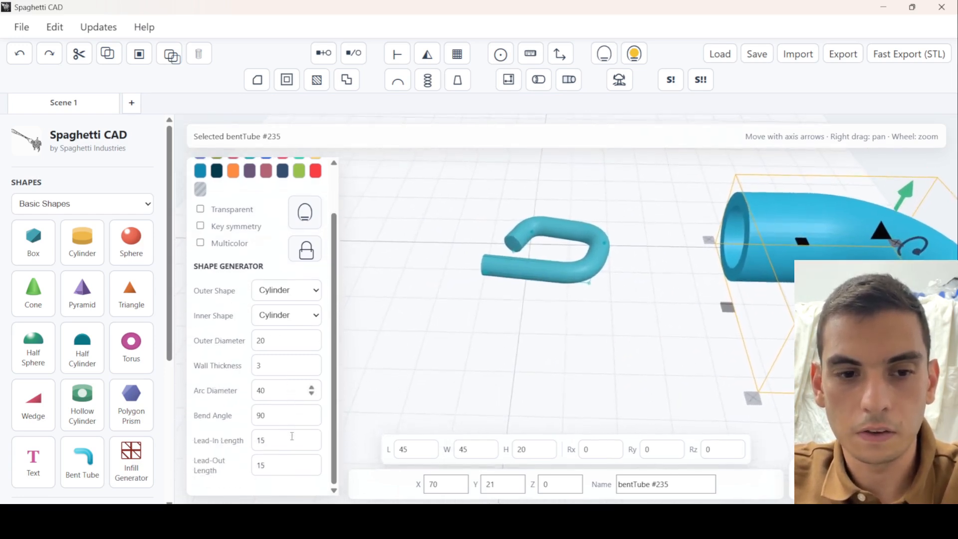
# - Delete the pipe, its path and the bent tube together
pyautogui.moveTo(496, 344); pyautogui.dragTo(335, 352, button='right')
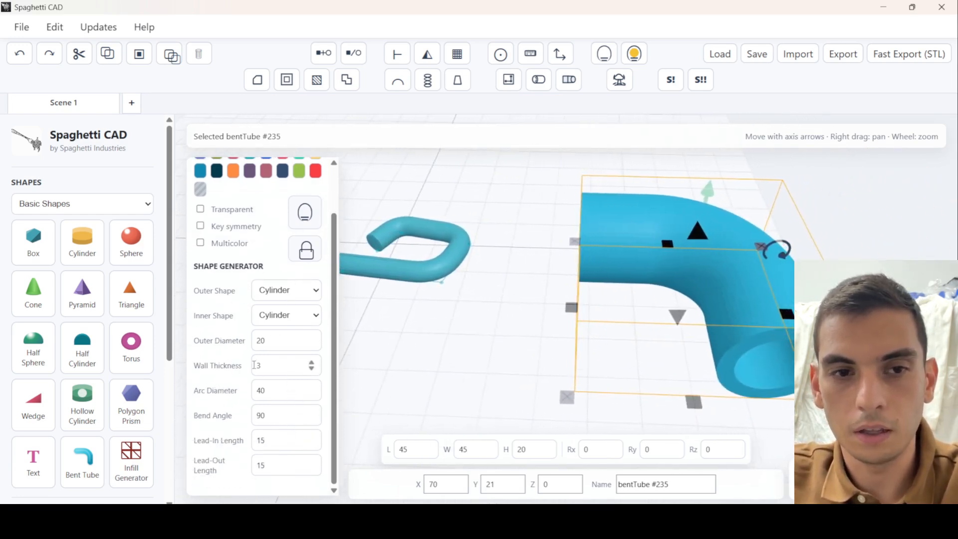
pyautogui.scroll(2, 257, 363)
pyautogui.moveTo(525, 360); pyautogui.dragTo(649, 306)
pyautogui.press('Delete')
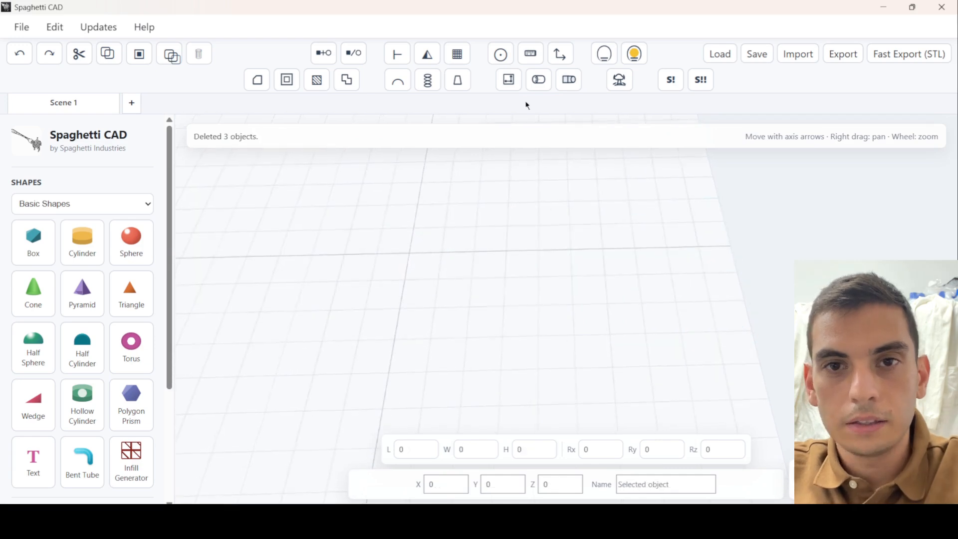
# - Add a box and a cylinder side by side, and rotate the cylinder onto its side with one end facing the box
pyautogui.click(33, 242)
pyautogui.click(82, 242)
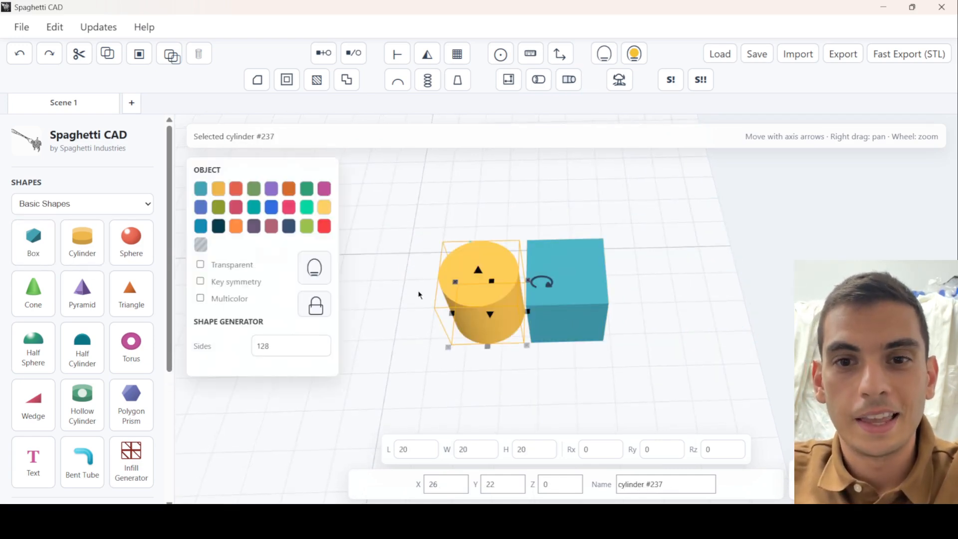
pyautogui.click(548, 291)
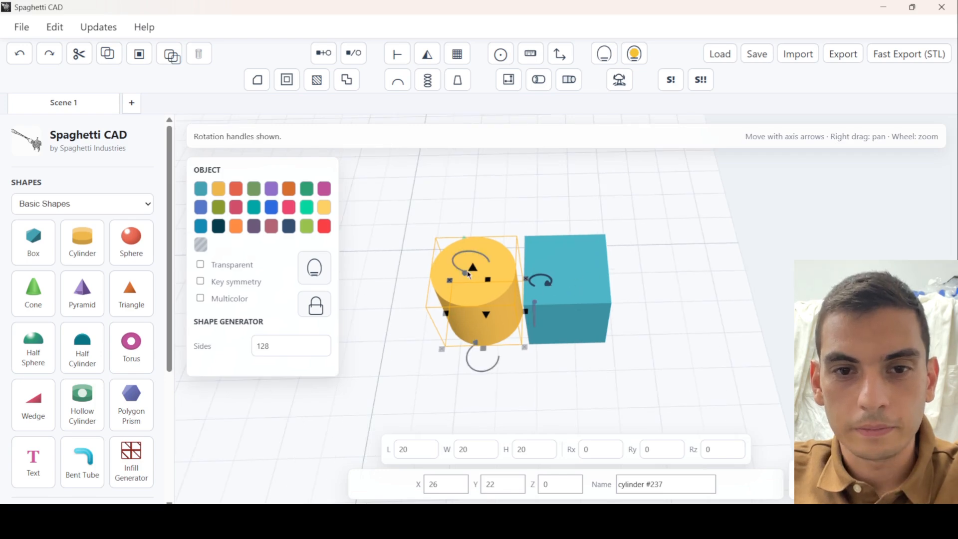
pyautogui.moveTo(467, 276); pyautogui.dragTo(487, 293)
pyautogui.click(639, 357)
pyautogui.scroll(-3, 436, 297)
pyautogui.moveTo(484, 290); pyautogui.dragTo(526, 298, button='right')
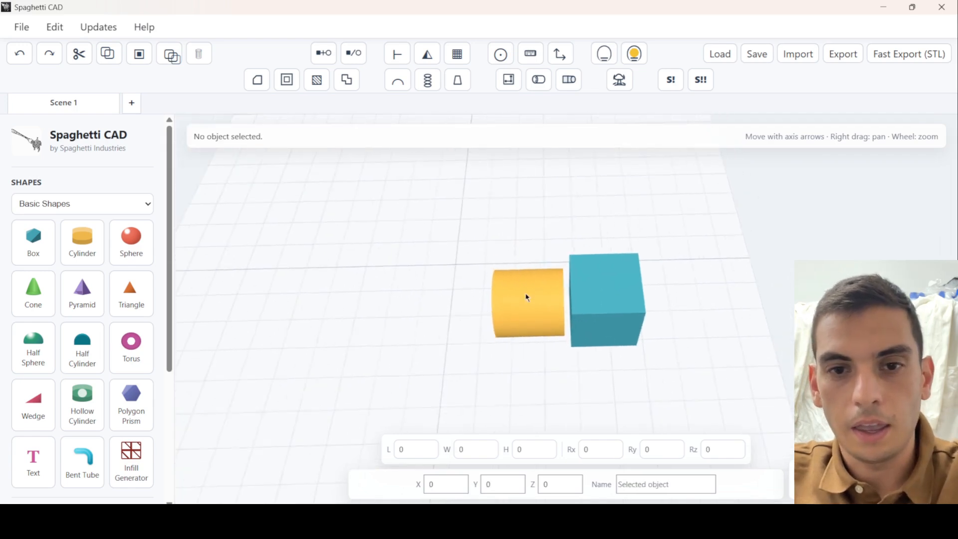
# - Move the cylinder away from the box to leave a gap, and create a loft joining the two objects
pyautogui.moveTo(526, 297); pyautogui.dragTo(478, 293)
pyautogui.click(517, 222)
pyautogui.moveTo(437, 254); pyautogui.dragTo(620, 395)
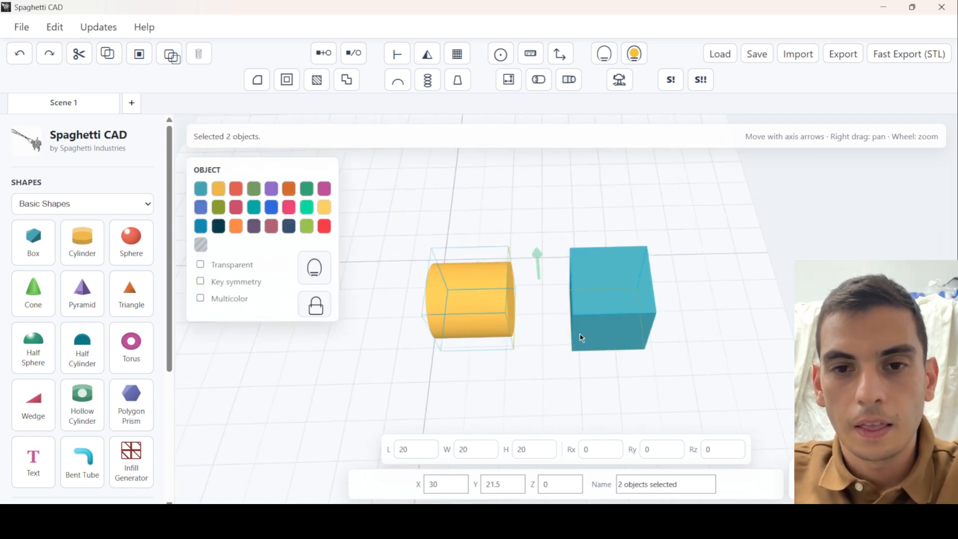
pyautogui.scroll(3, 587, 316)
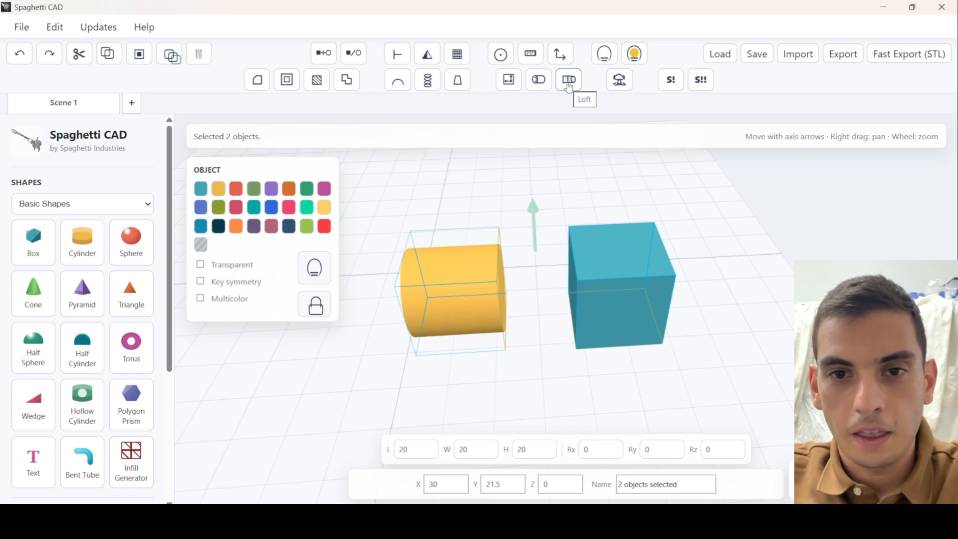
pyautogui.click(568, 86)
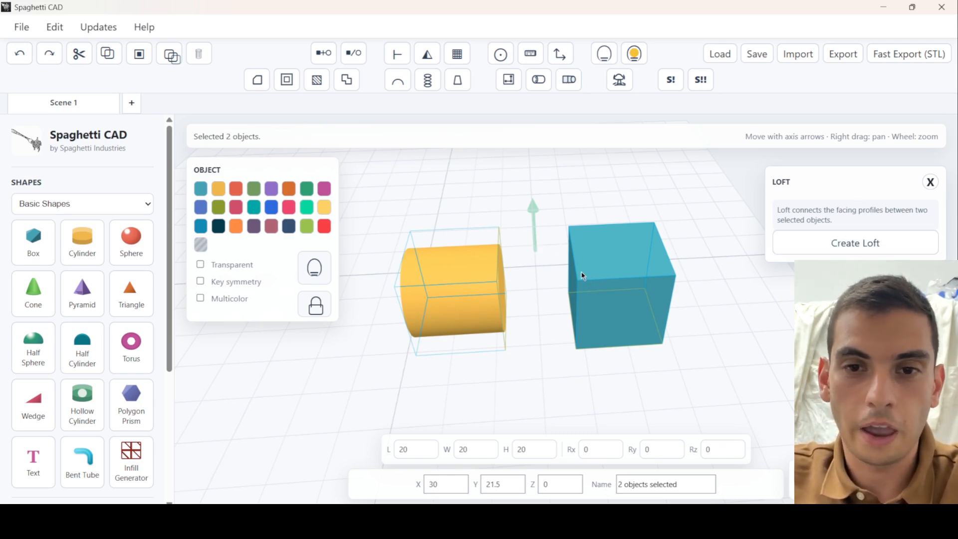
pyautogui.click(859, 244)
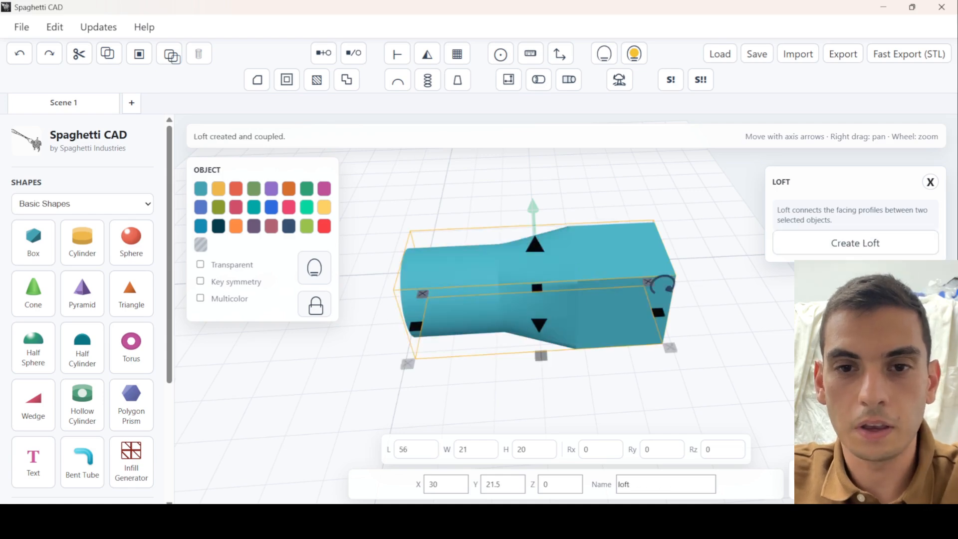
# - Check the lofted transition between the cylinder and the box, and delete the loft
pyautogui.click(714, 269)
pyautogui.scroll(4, 597, 274)
pyautogui.moveTo(597, 274); pyautogui.dragTo(548, 299)
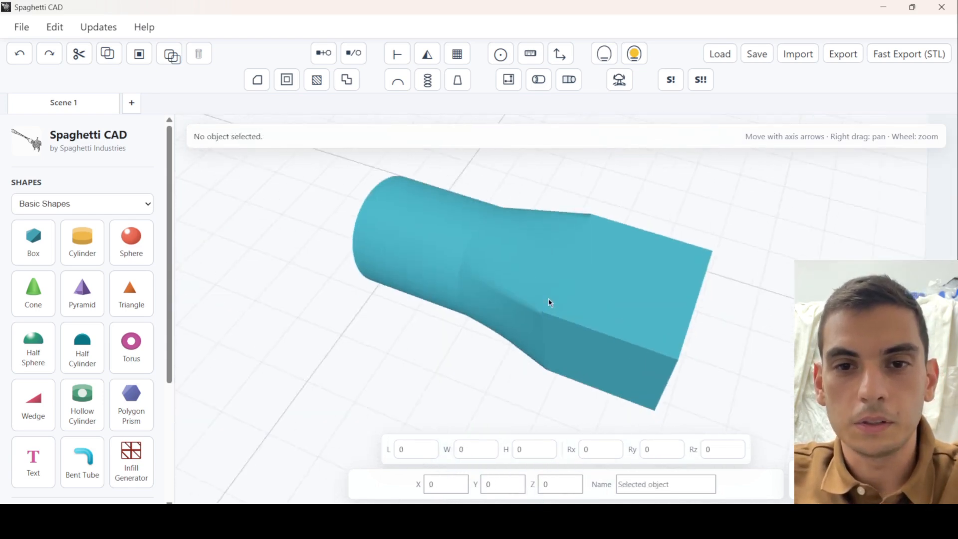
pyautogui.scroll(-6, 499, 306)
pyautogui.moveTo(450, 314); pyautogui.dragTo(467, 323)
pyautogui.click(557, 301)
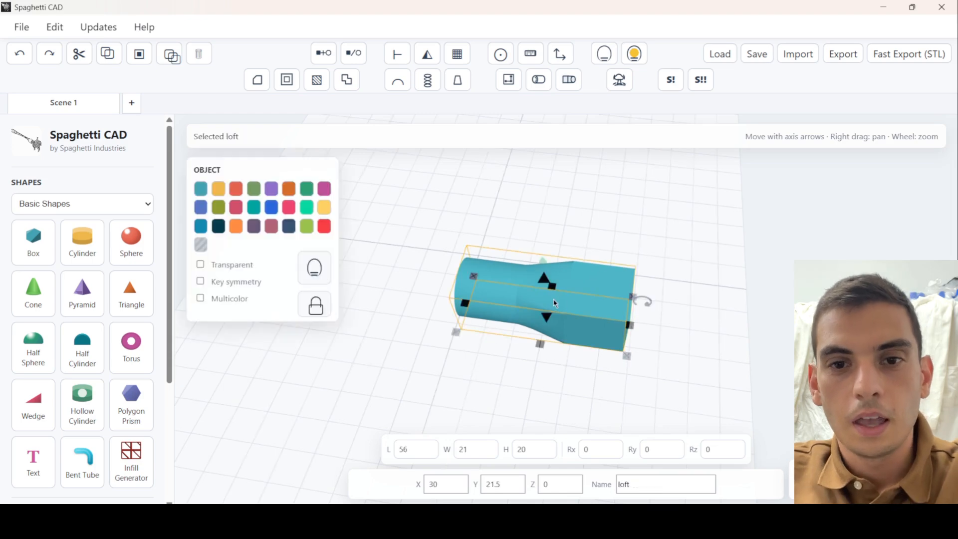
pyautogui.press('Delete')
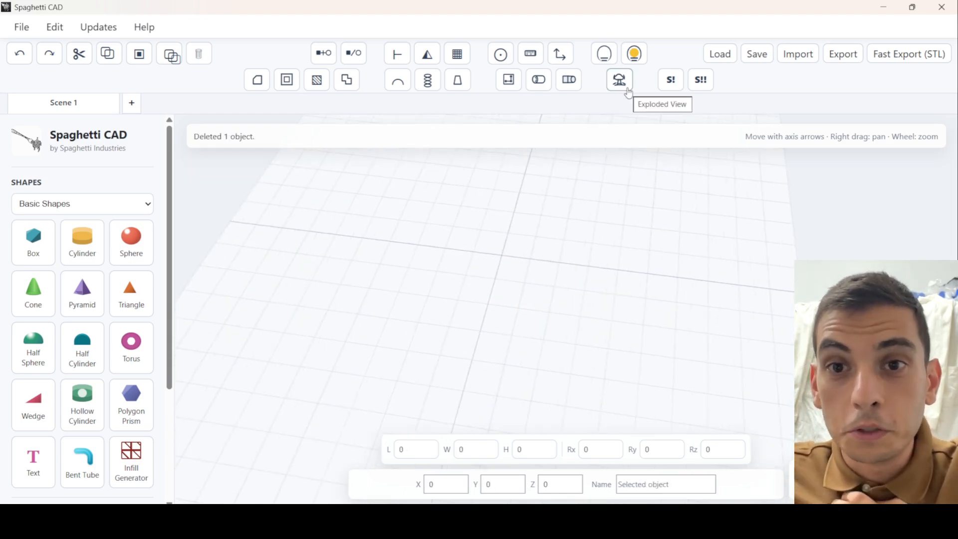
# - Load the saved design boxy.json from the Spaghetti CAD saves folder
pyautogui.moveTo(521, 296); pyautogui.dragTo(563, 317)
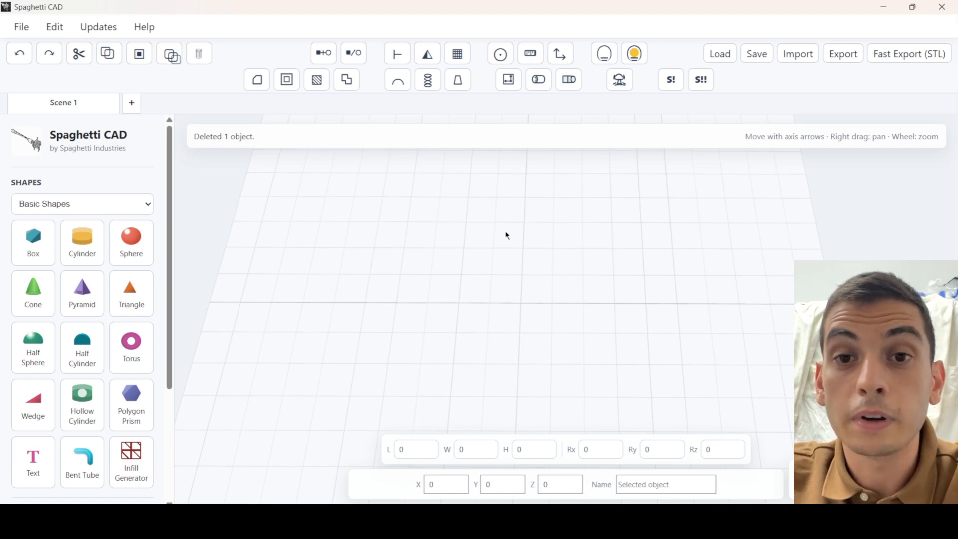
pyautogui.click(731, 59)
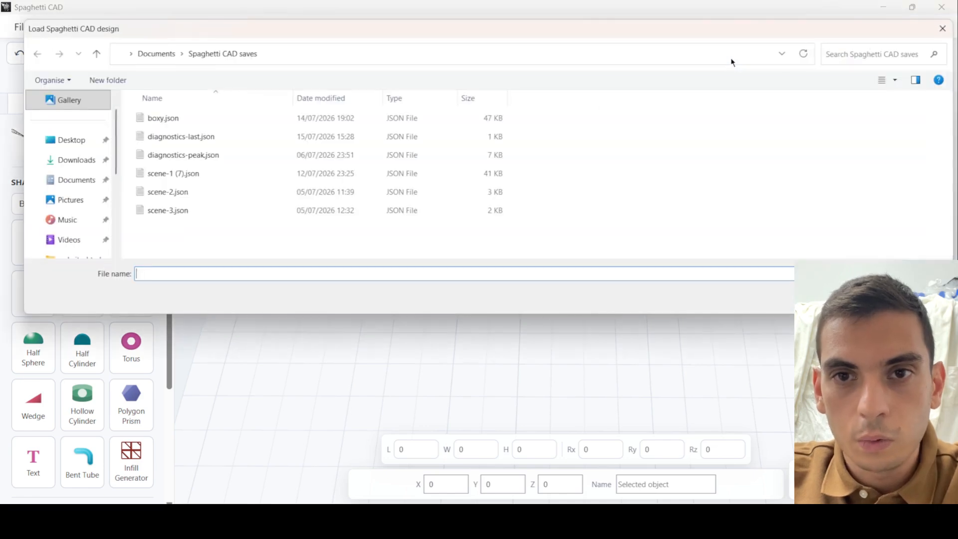
pyautogui.doubleClick(289, 118)
pyautogui.scroll(-3, 573, 245)
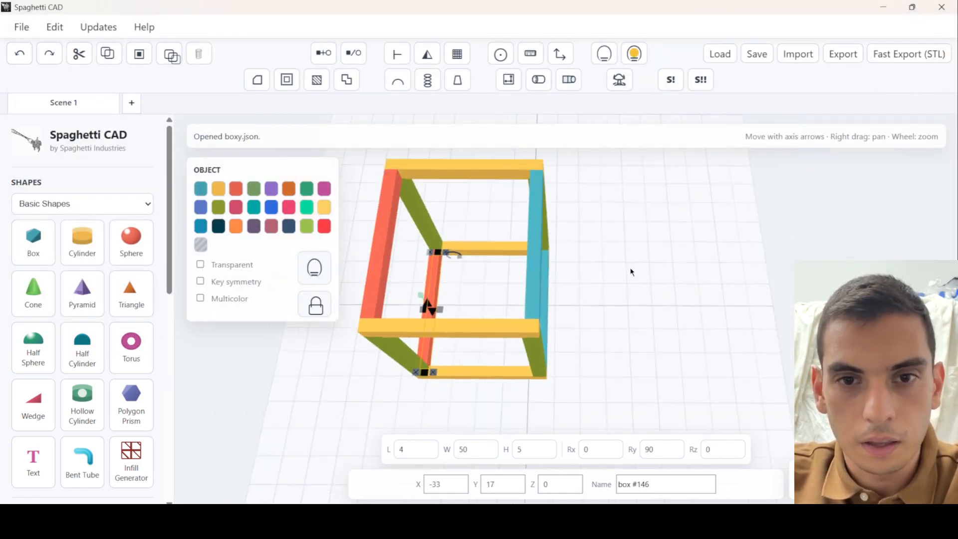
# - Preview all the bars of the box frame in Exploded View, collapse them again and leave the mode
pyautogui.moveTo(629, 272); pyautogui.dragTo(706, 337, button='right')
pyautogui.scroll(-2, 706, 337)
pyautogui.moveTo(631, 299); pyautogui.dragTo(519, 263)
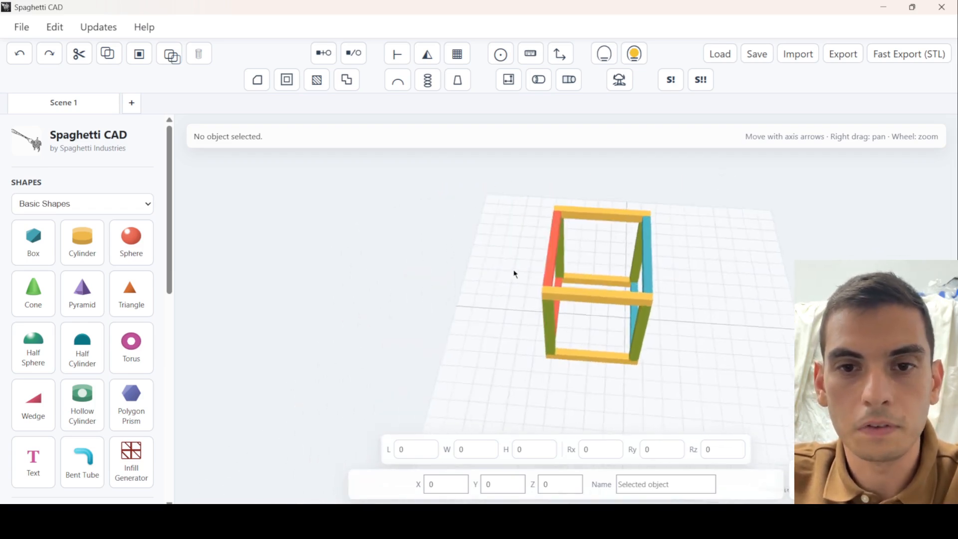
pyautogui.moveTo(424, 182); pyautogui.dragTo(684, 427)
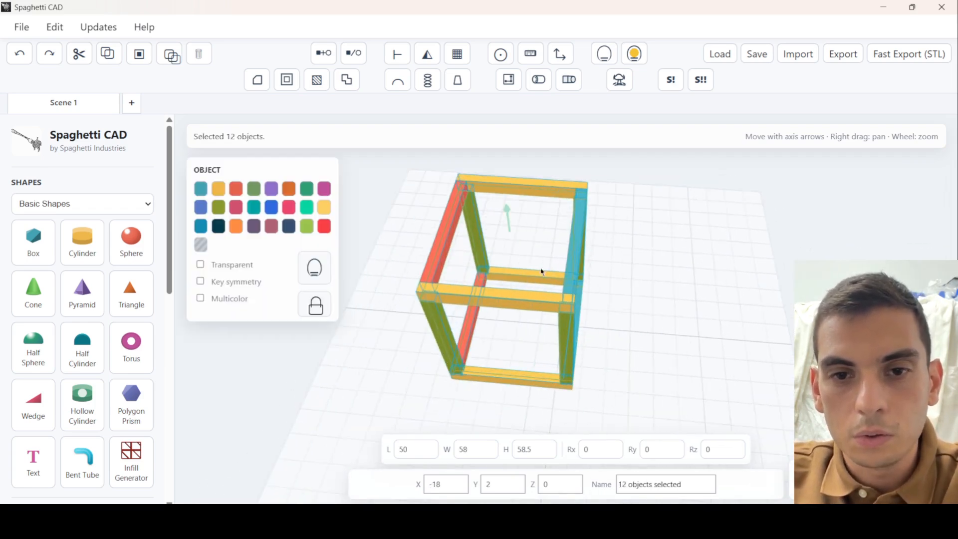
pyautogui.click(627, 89)
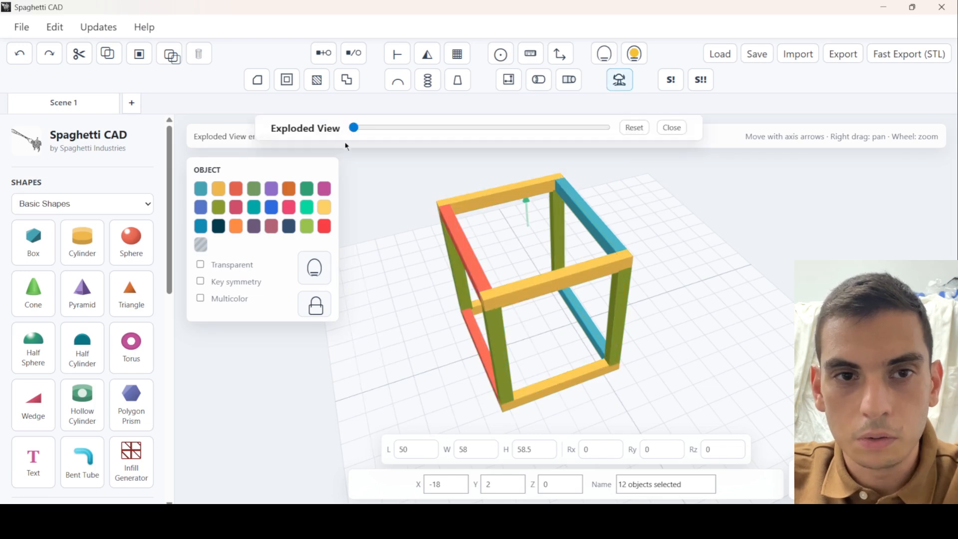
pyautogui.moveTo(354, 127); pyautogui.dragTo(291, 157)
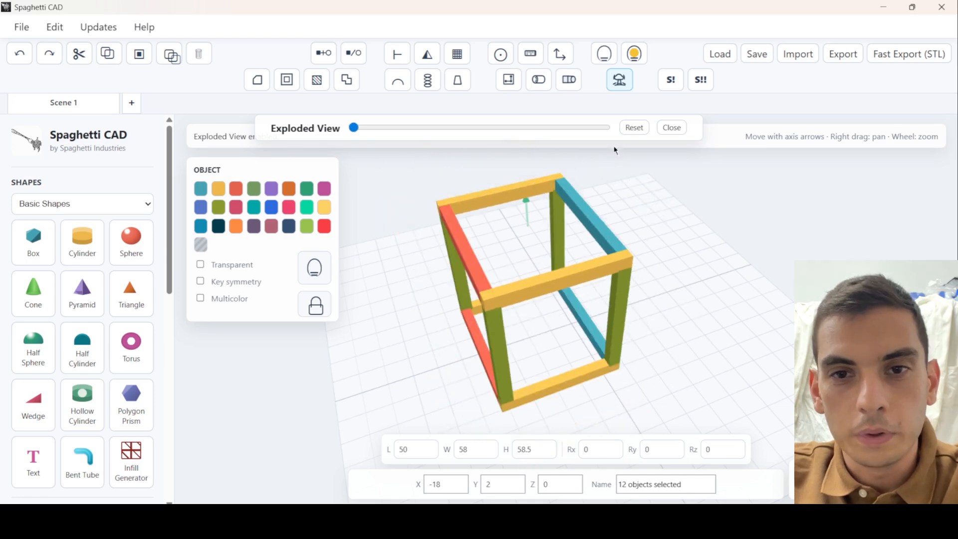
pyautogui.click(671, 128)
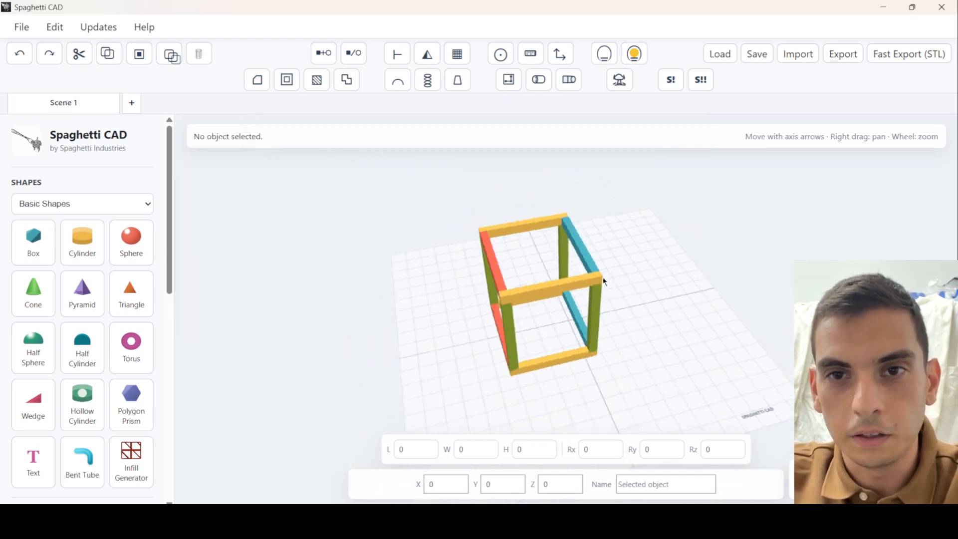
# - Delete all bars of the frame and add a box
pyautogui.moveTo(369, 194); pyautogui.dragTo(635, 433)
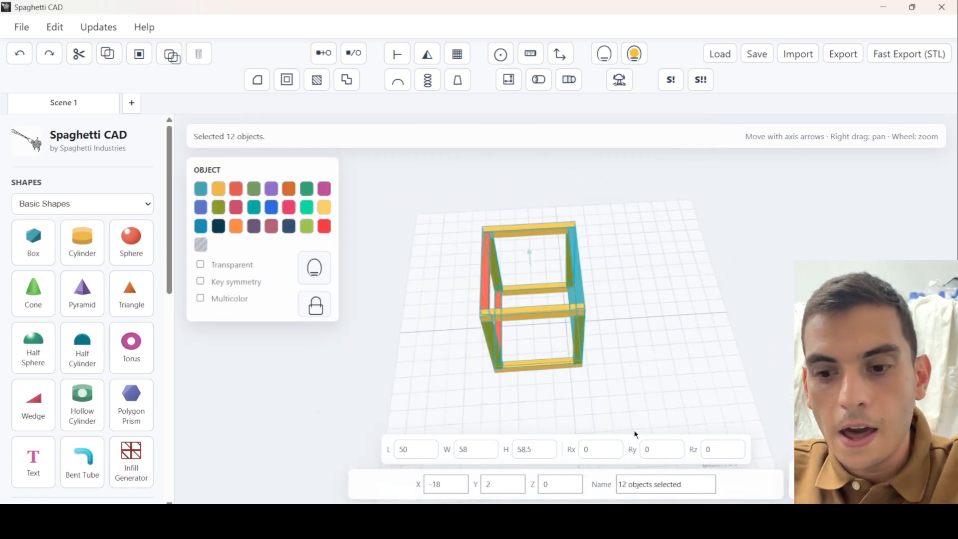
pyautogui.press('Delete')
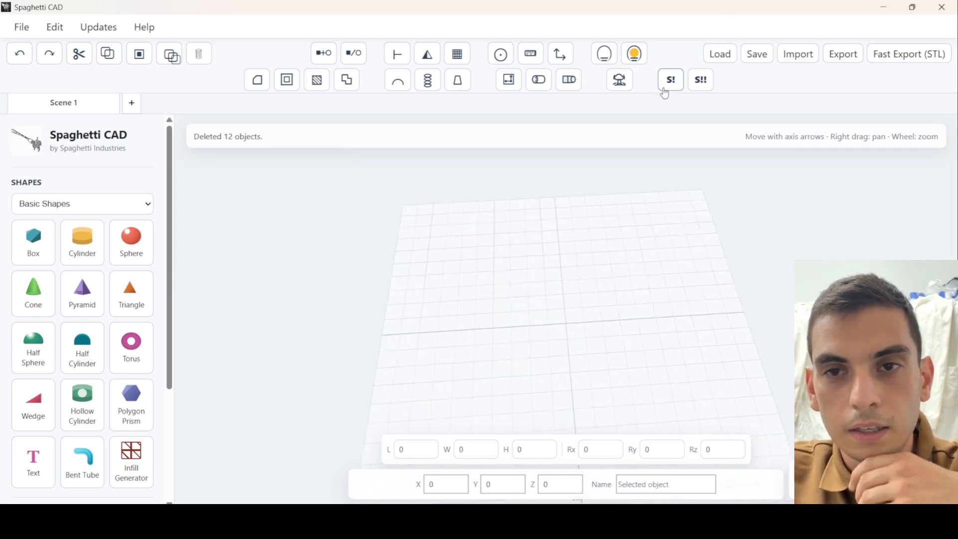
pyautogui.click(40, 249)
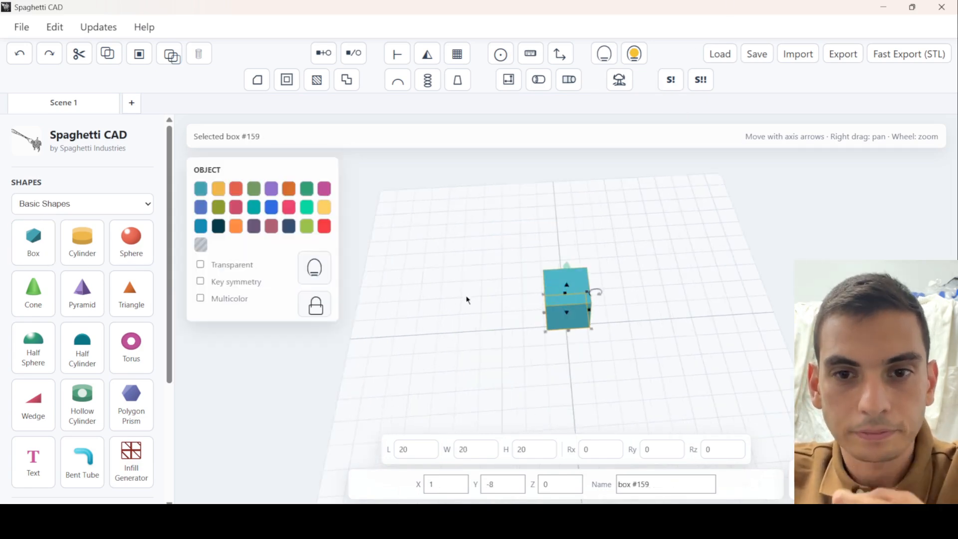
# - Raise the box above the workplane to Z 60
pyautogui.moveTo(603, 246); pyautogui.dragTo(576, 169)
pyautogui.moveTo(638, 180); pyautogui.dragTo(618, 311)
pyautogui.click(593, 278)
pyautogui.moveTo(594, 281); pyautogui.dragTo(635, 342)
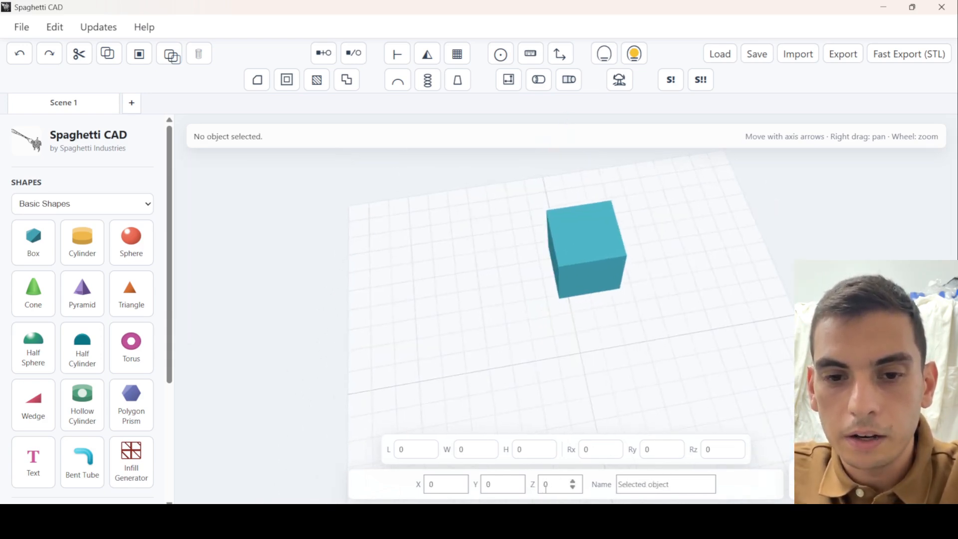
pyautogui.moveTo(522, 387); pyautogui.dragTo(598, 356)
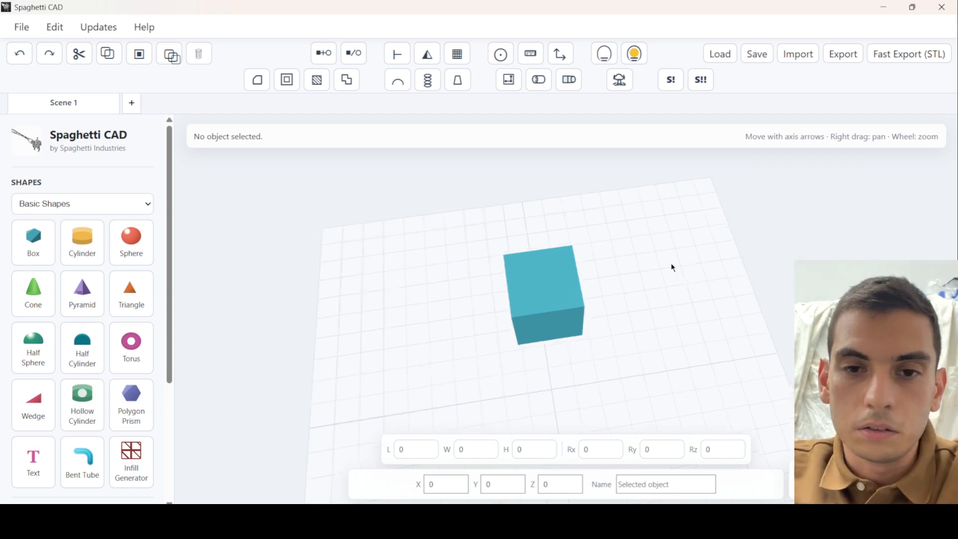
# - Snap the raised box down onto the workplane and delete it
pyautogui.click(583, 242)
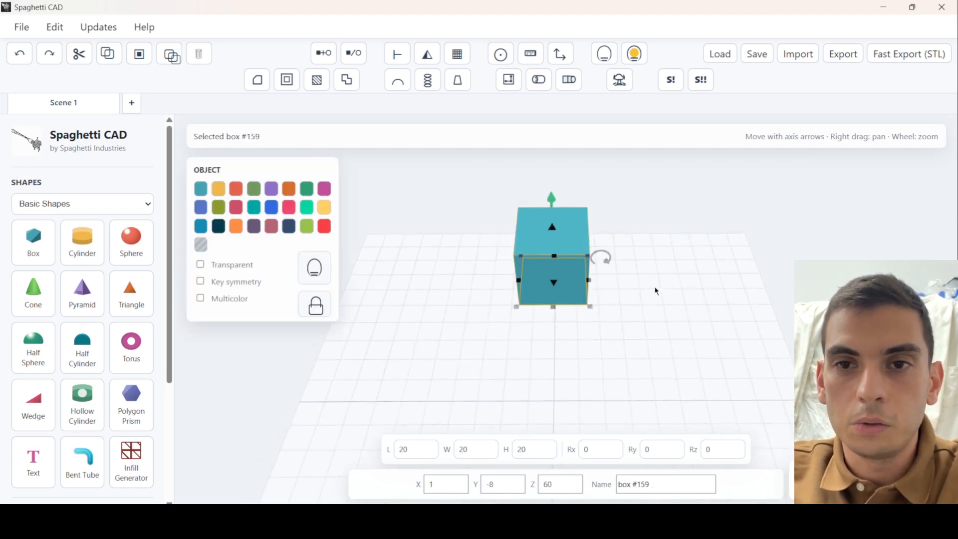
pyautogui.click(674, 79)
pyautogui.moveTo(514, 314); pyautogui.dragTo(479, 295, button='right')
pyautogui.moveTo(479, 295); pyautogui.dragTo(503, 295)
pyautogui.moveTo(400, 242)
pyautogui.mouseDown()
pyautogui.moveTo(720, 461)
pyautogui.moveTo(384, 252)
pyautogui.mouseUp()
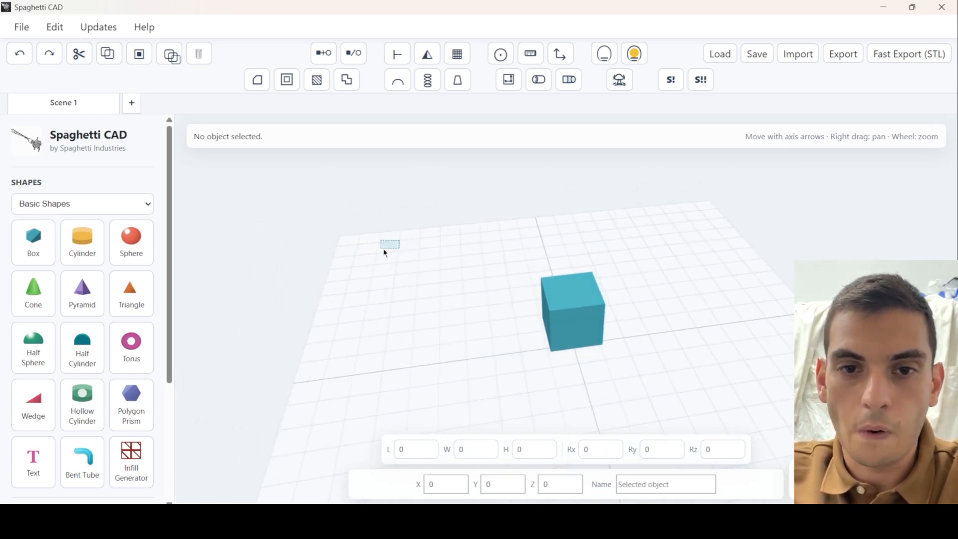
pyautogui.click(549, 302)
pyautogui.press('Delete')
# - Add a planetary gear from the Hardware shapes and look through its gear generator settings
pyautogui.click(115, 207)
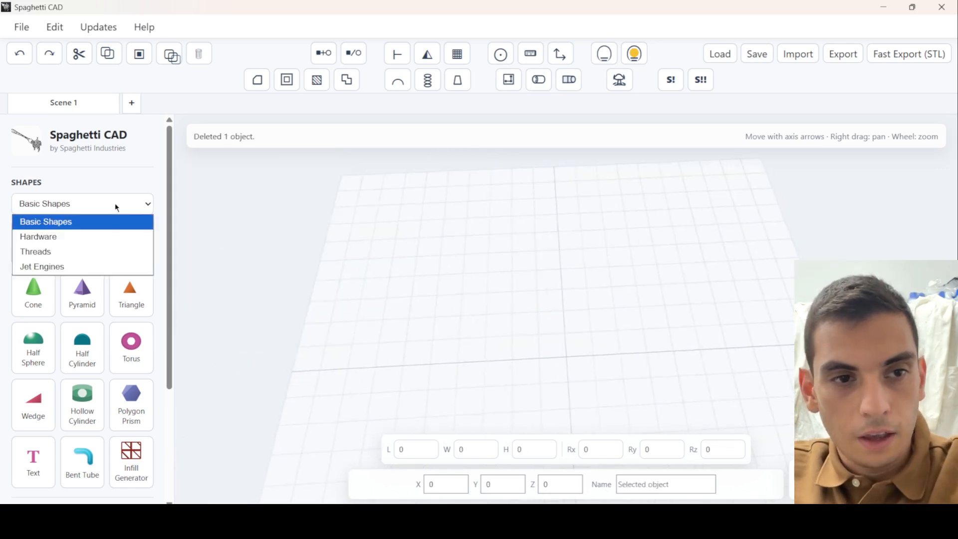
pyautogui.click(117, 236)
pyautogui.click(71, 368)
pyautogui.moveTo(465, 287); pyautogui.dragTo(446, 298)
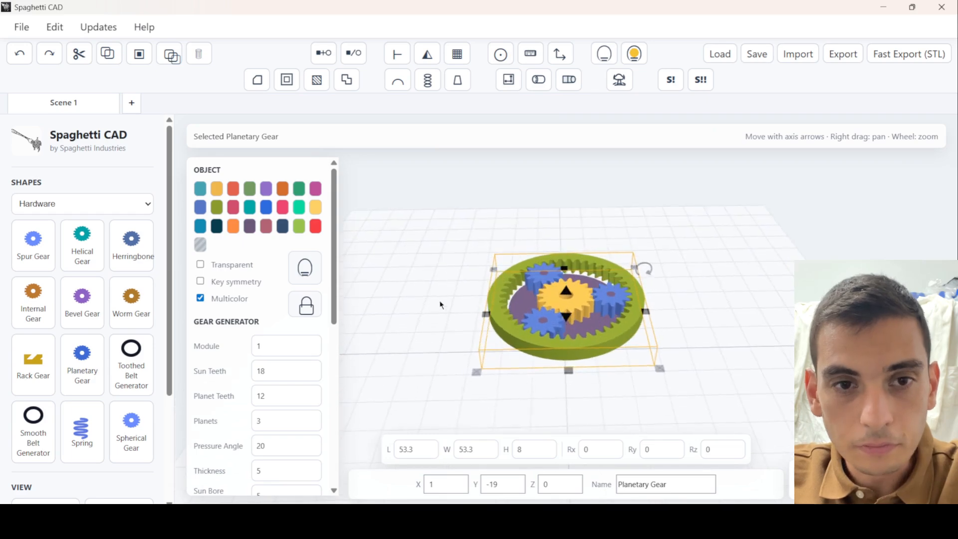
pyautogui.scroll(2, 478, 244)
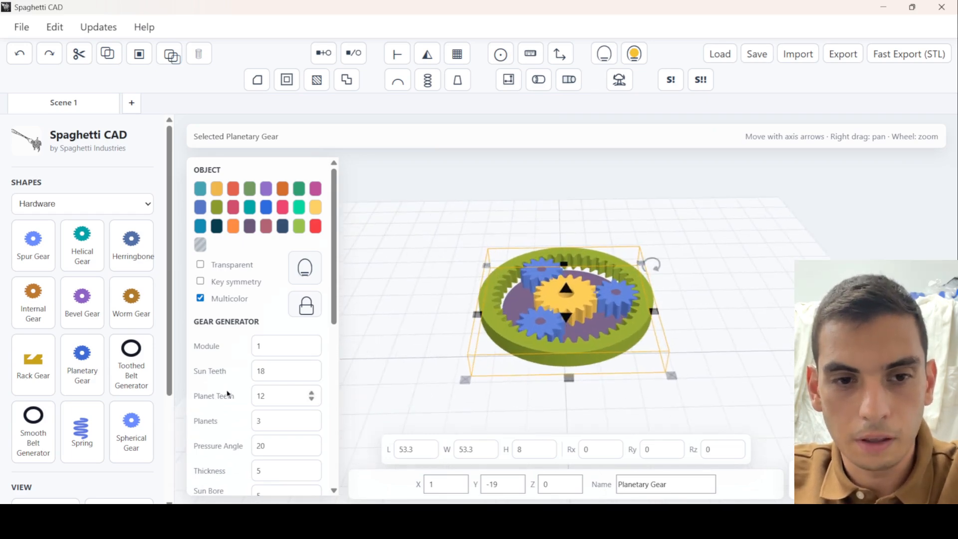
pyautogui.scroll(-5, 230, 393)
pyautogui.scroll(5, 235, 391)
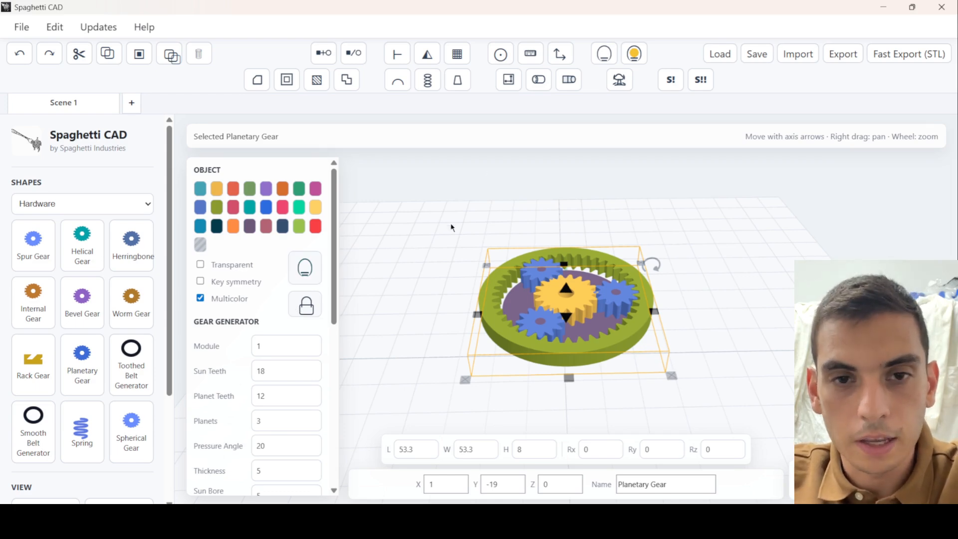
# - Decouple the planetary gear into its individual parts
pyautogui.moveTo(543, 237); pyautogui.dragTo(424, 165)
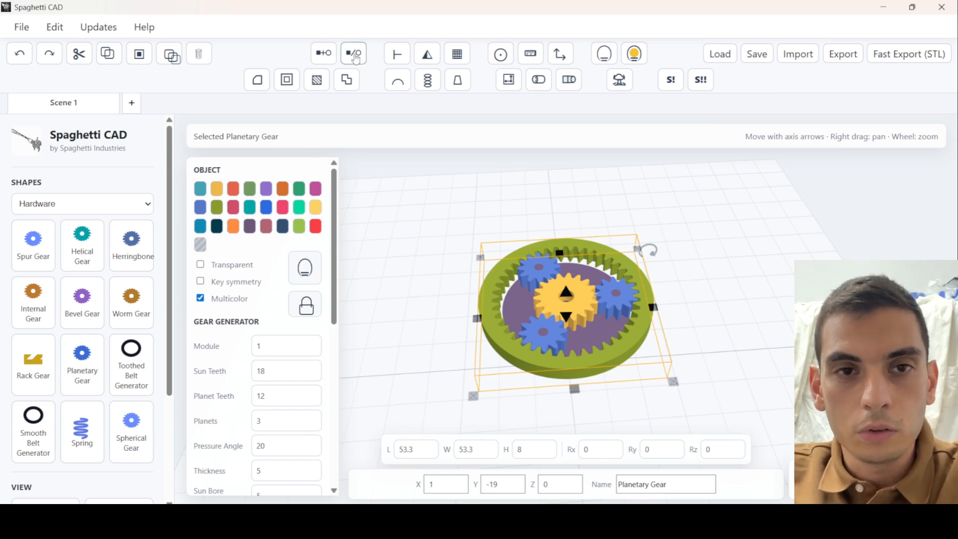
pyautogui.click(354, 58)
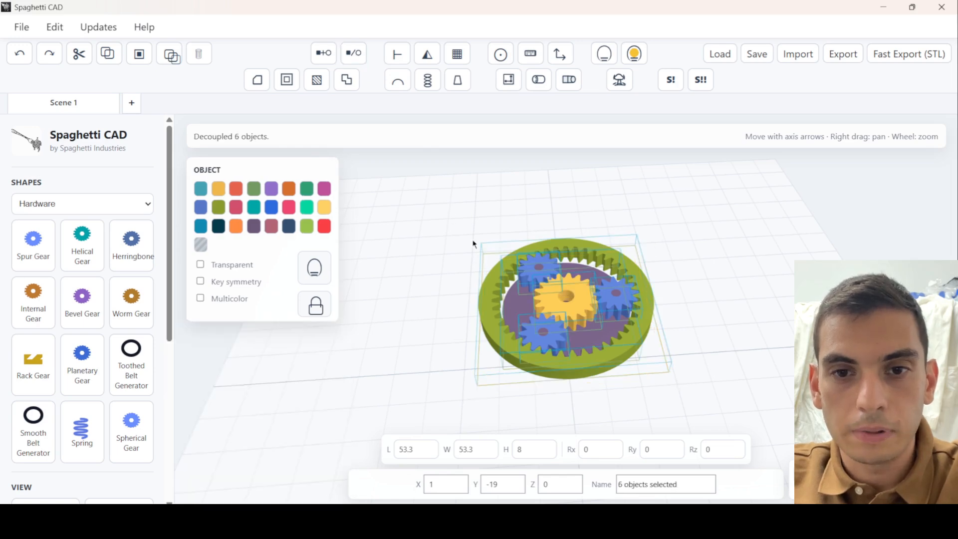
pyautogui.click(460, 240)
# - Place and space all the planetary gear parts separately on the workplane with a double snap
pyautogui.scroll(4, 539, 281)
pyautogui.moveTo(540, 282); pyautogui.dragTo(514, 279)
pyautogui.scroll(-4, 507, 277)
pyautogui.moveTo(477, 219); pyautogui.dragTo(667, 409)
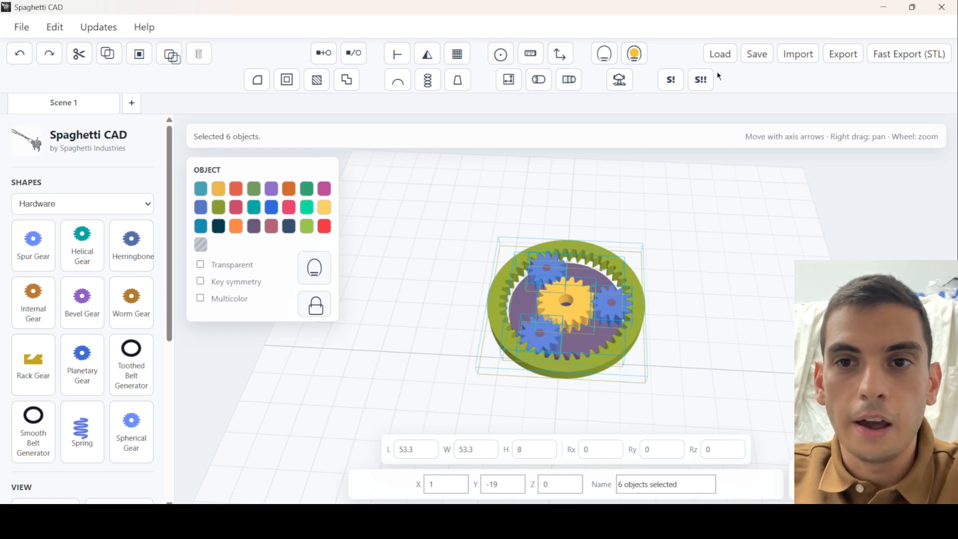
pyautogui.click(702, 85)
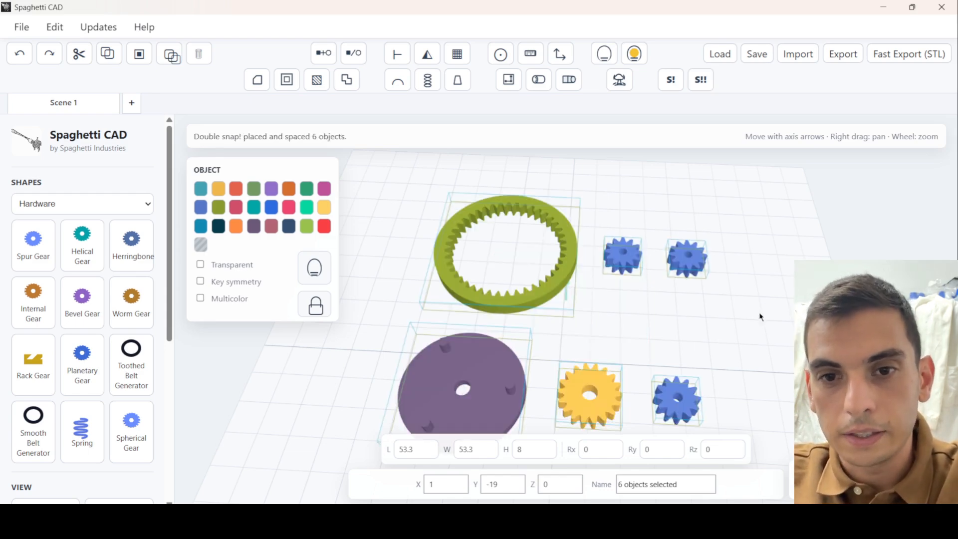
# - Examine the separated planetary gear parts on the workplane from several angles
pyautogui.moveTo(773, 313); pyautogui.dragTo(675, 282, button='right')
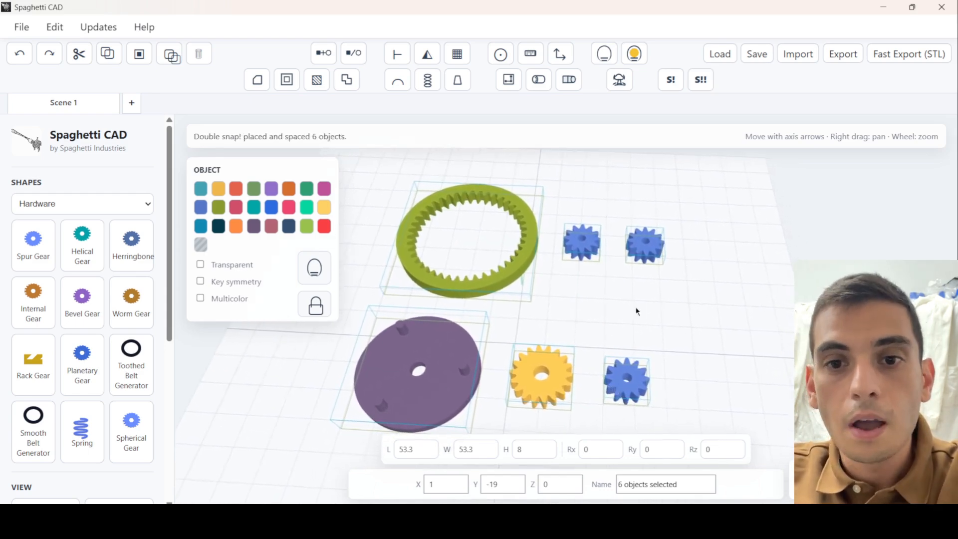
pyautogui.click(545, 220)
pyautogui.moveTo(544, 221); pyautogui.dragTo(380, 223)
pyautogui.moveTo(382, 190); pyautogui.dragTo(664, 416)
pyautogui.click(676, 322)
pyautogui.moveTo(618, 297); pyautogui.dragTo(577, 188)
pyautogui.click(700, 79)
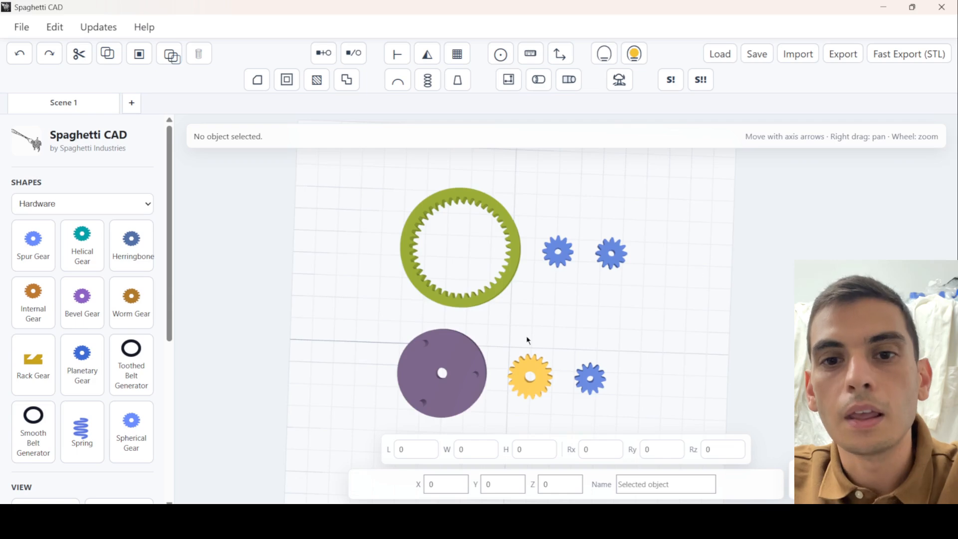
pyautogui.moveTo(528, 340); pyautogui.dragTo(694, 264)
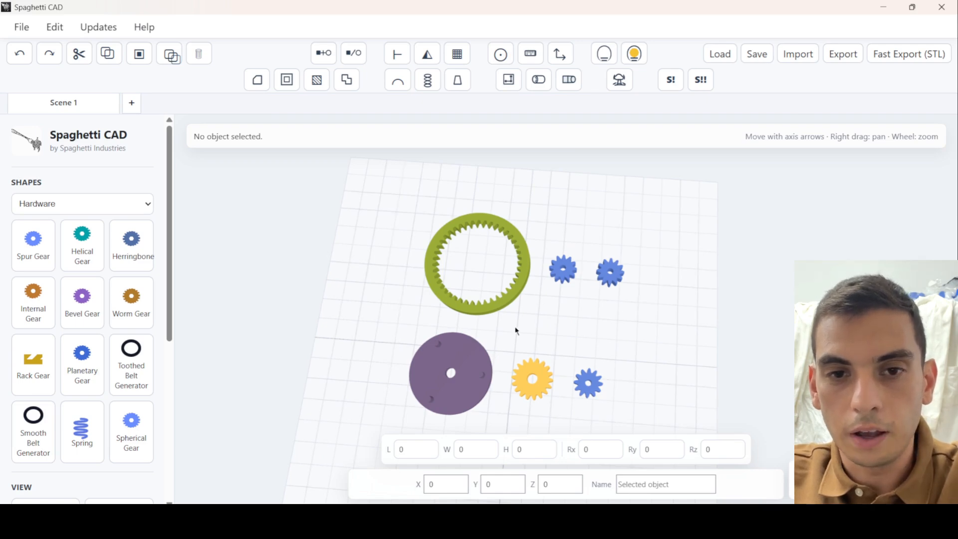
pyautogui.moveTo(512, 316); pyautogui.dragTo(537, 310, button='right')
pyautogui.moveTo(593, 283)
pyautogui.mouseDown()
pyautogui.moveTo(597, 266)
pyautogui.moveTo(601, 274)
pyautogui.mouseUp()
pyautogui.moveTo(575, 303); pyautogui.dragTo(559, 285, button='right')
# - Switch the shape library back to Basic Shapes and look through the fast export formats
pyautogui.click(114, 203)
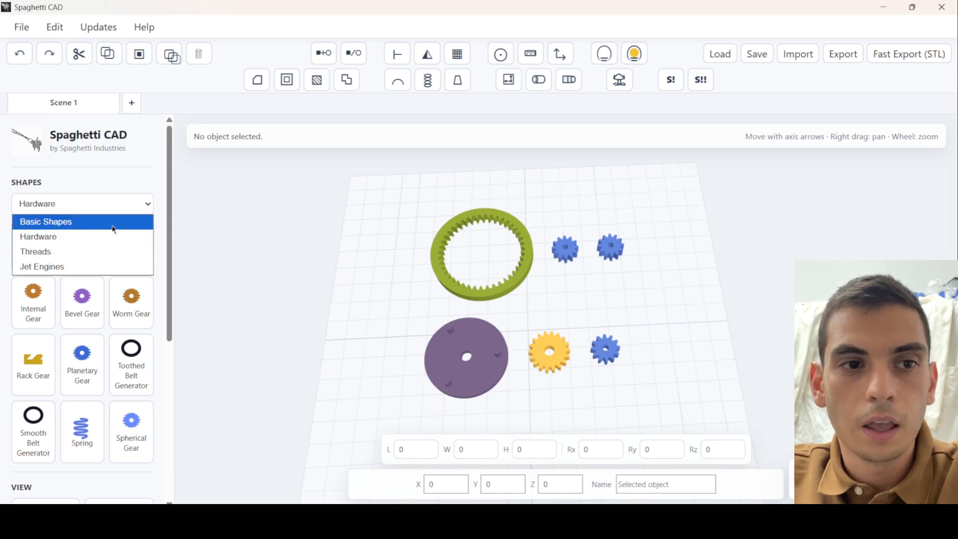
pyautogui.click(114, 220)
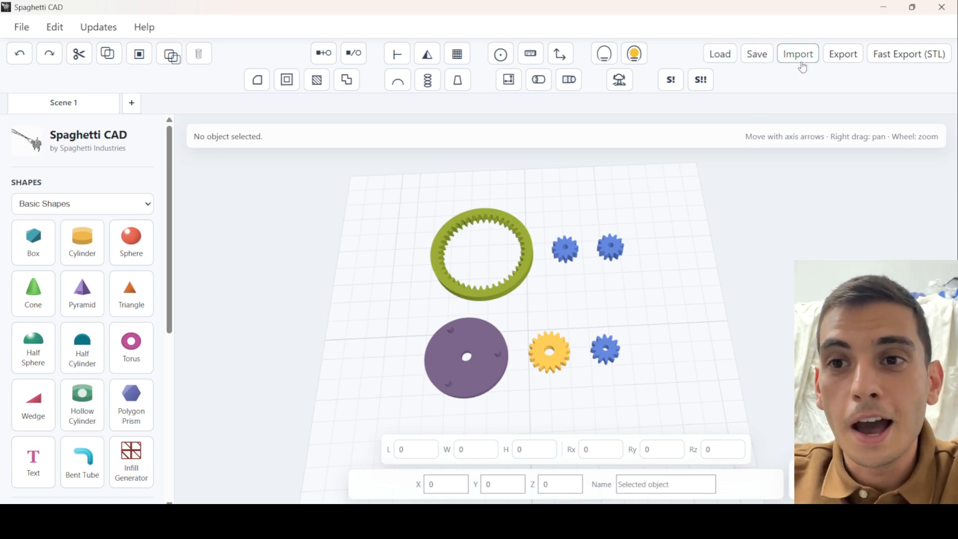
pyautogui.rightClick(905, 59)
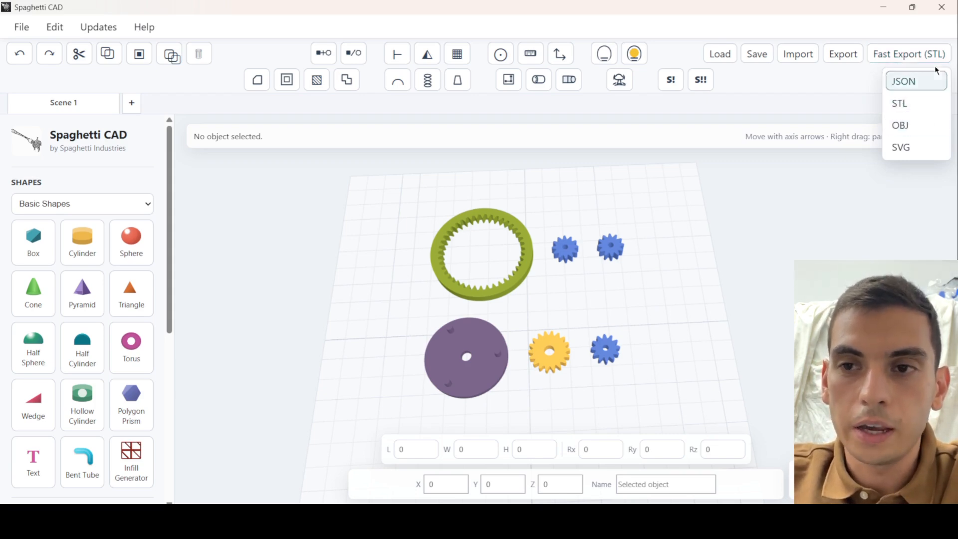
pyautogui.click(824, 107)
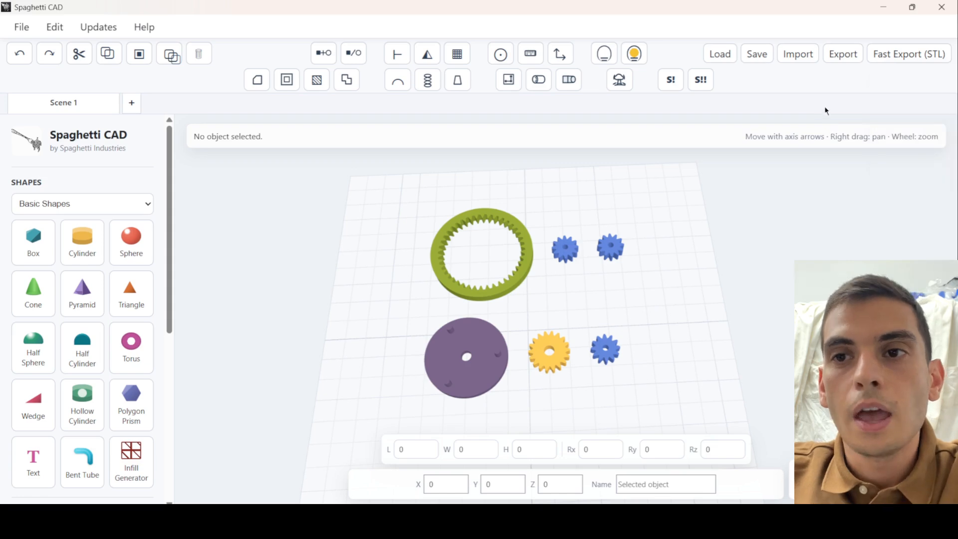
# - Select all the planetary gear parts on the workplane and delete them
pyautogui.moveTo(516, 277)
pyautogui.mouseDown(button='right')
pyautogui.moveTo(583, 274)
pyautogui.moveTo(531, 288)
pyautogui.mouseUp(button='right')
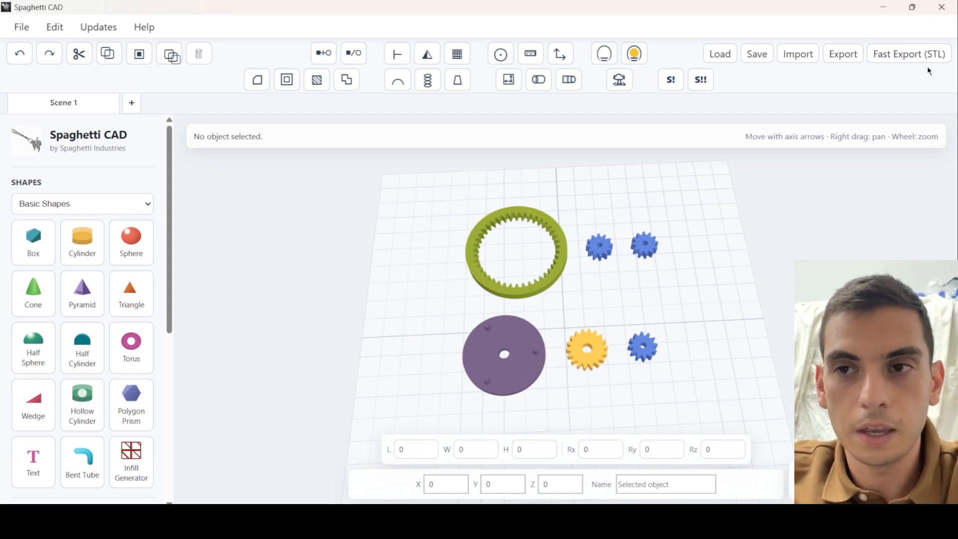
pyautogui.moveTo(434, 199); pyautogui.dragTo(764, 380)
pyautogui.scroll(3, 686, 362)
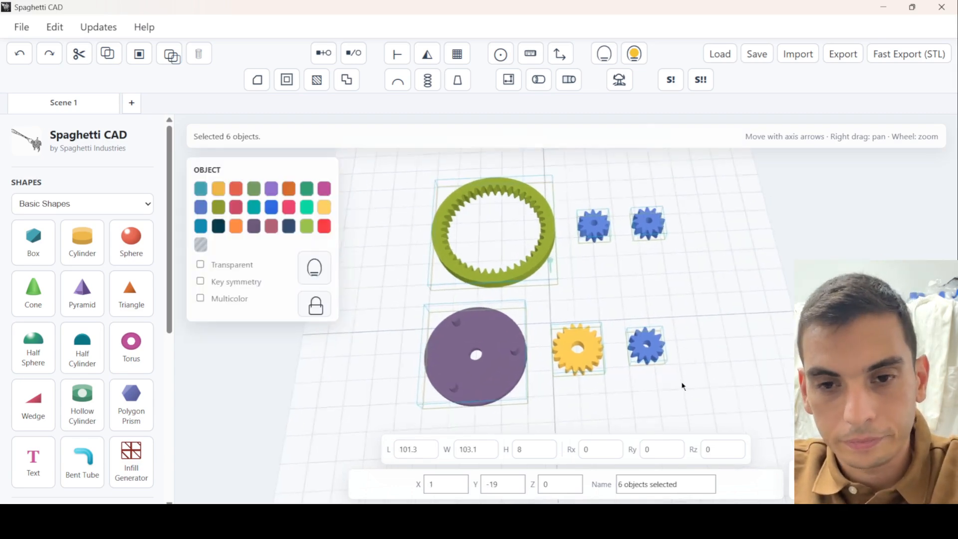
pyautogui.moveTo(386, 204); pyautogui.dragTo(708, 390)
pyautogui.press('Delete')
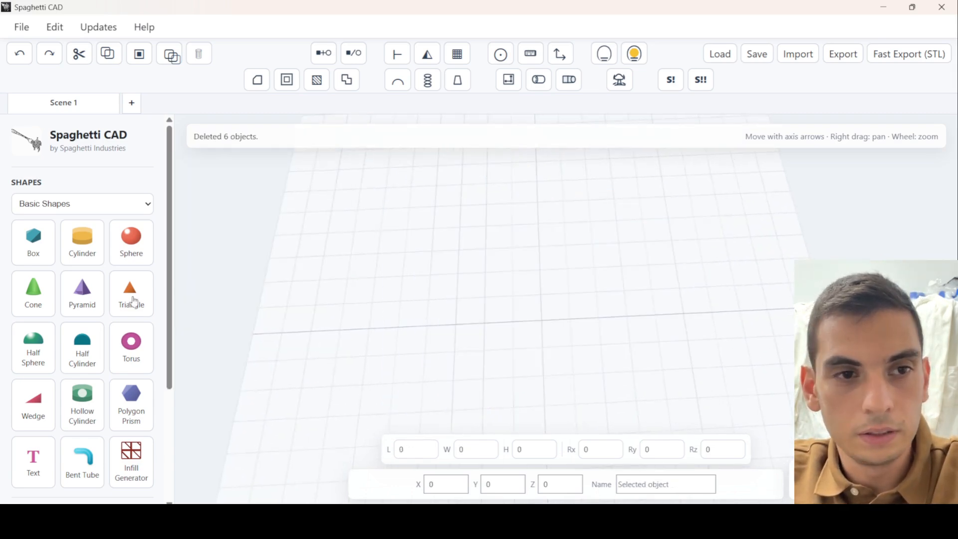
# - Add a box and tilt it step by step about the X axis using its Rx rotation value
pyautogui.click(40, 247)
pyautogui.moveTo(700, 391); pyautogui.dragTo(670, 435, button='right')
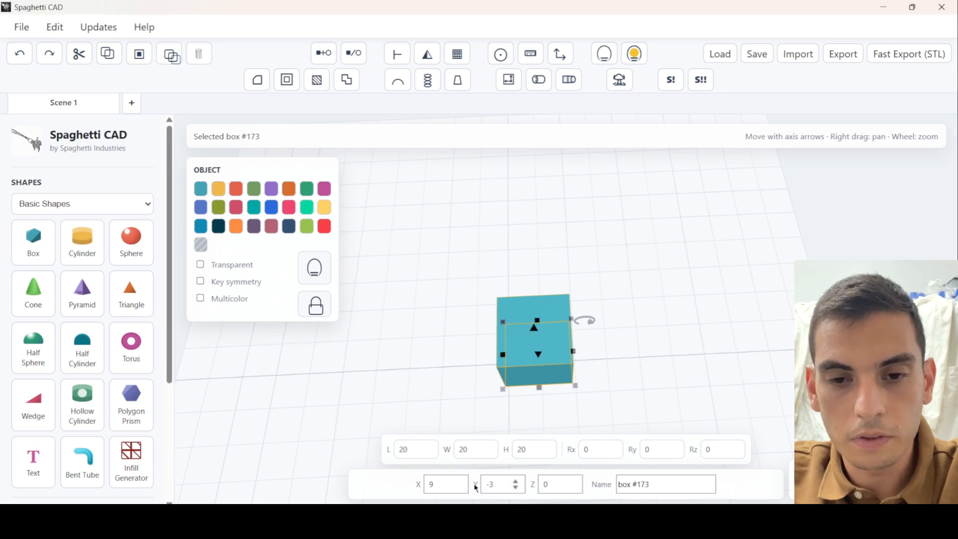
pyautogui.click(613, 447)
pyautogui.click(613, 446)
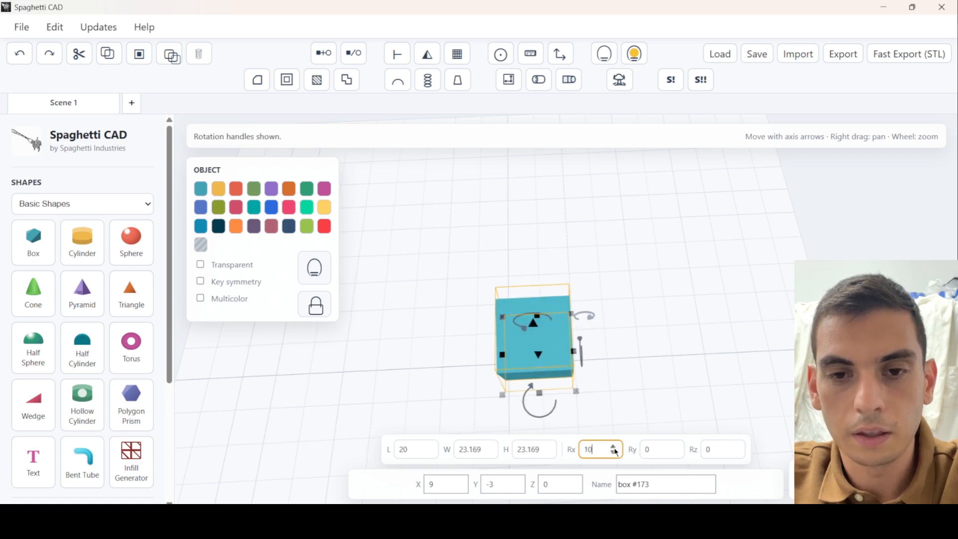
pyautogui.click(613, 447)
pyautogui.click(614, 447)
pyautogui.click(614, 447)
pyautogui.click(614, 447)
# - Select the tilted box and delete it
pyautogui.click(653, 364)
pyautogui.moveTo(671, 283); pyautogui.dragTo(444, 362)
pyautogui.press('Delete')
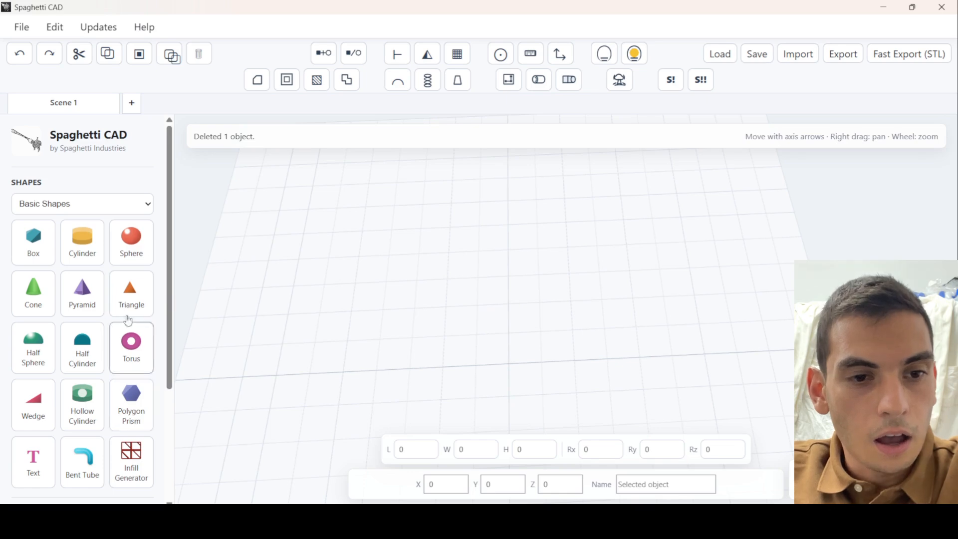
# - Add an infill generator with a square base and try the triangles pattern, followed by trihexagon
pyautogui.moveTo(381, 205); pyautogui.dragTo(404, 275, button='right')
pyautogui.scroll(-2, 404, 275)
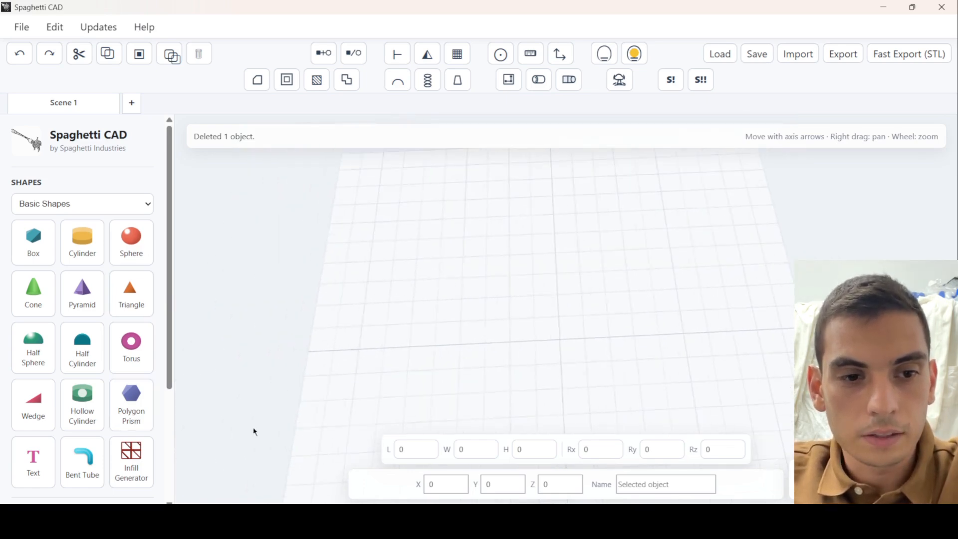
pyautogui.click(132, 461)
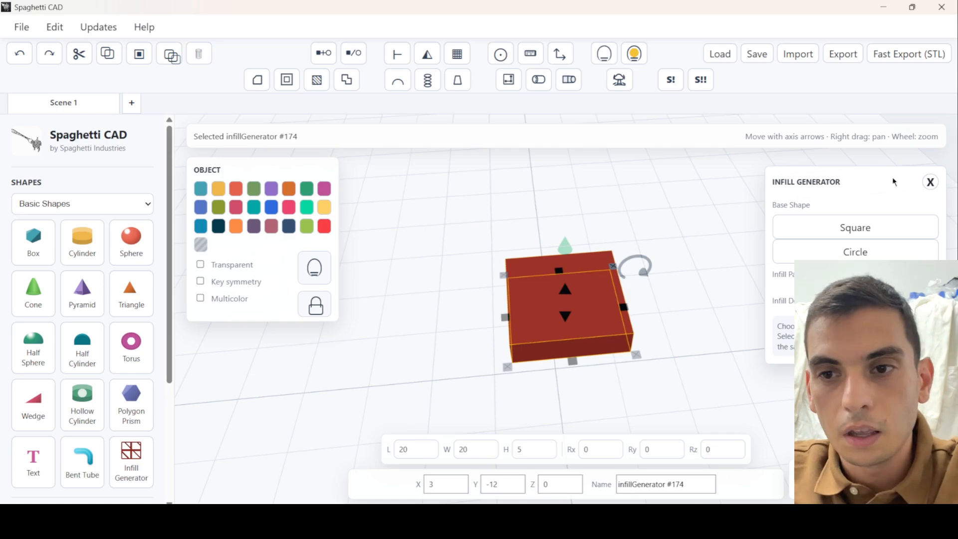
pyautogui.moveTo(722, 304); pyautogui.dragTo(723, 327)
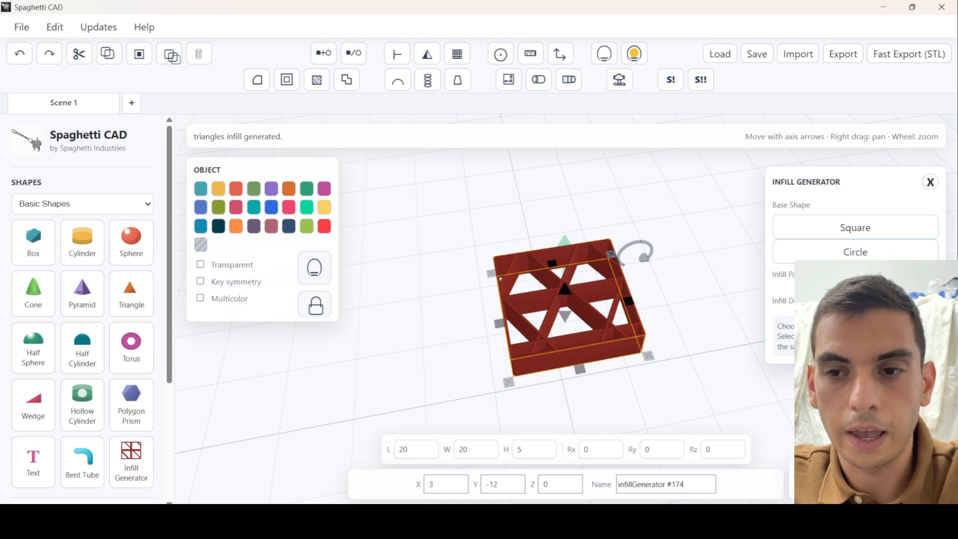
pyautogui.moveTo(723, 304); pyautogui.dragTo(714, 328)
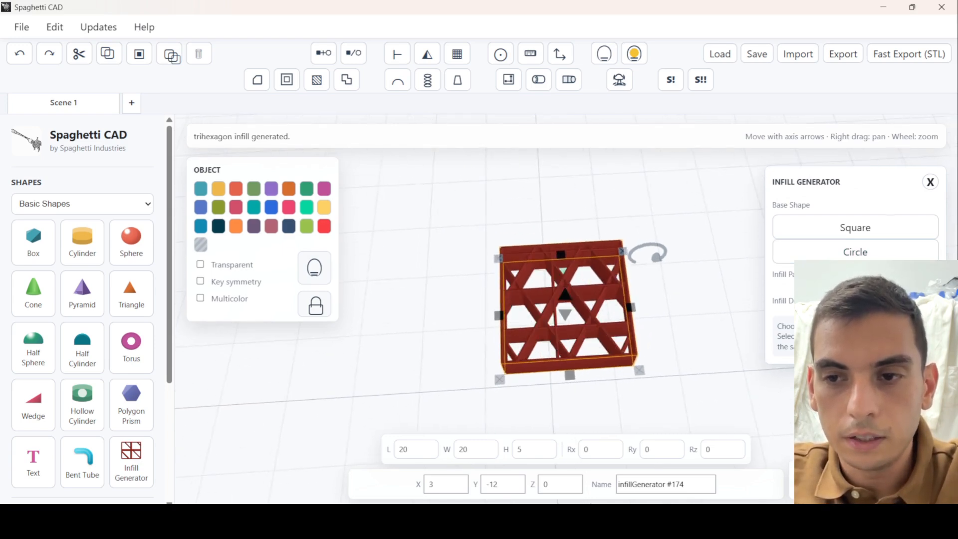
# - Lengthen the trihexagon infill object by raising its L dimension in increments to 47
pyautogui.click(429, 447)
pyautogui.click(428, 447)
pyautogui.click(428, 447)
pyautogui.click(429, 447)
pyautogui.click(429, 447)
pyautogui.click(428, 446)
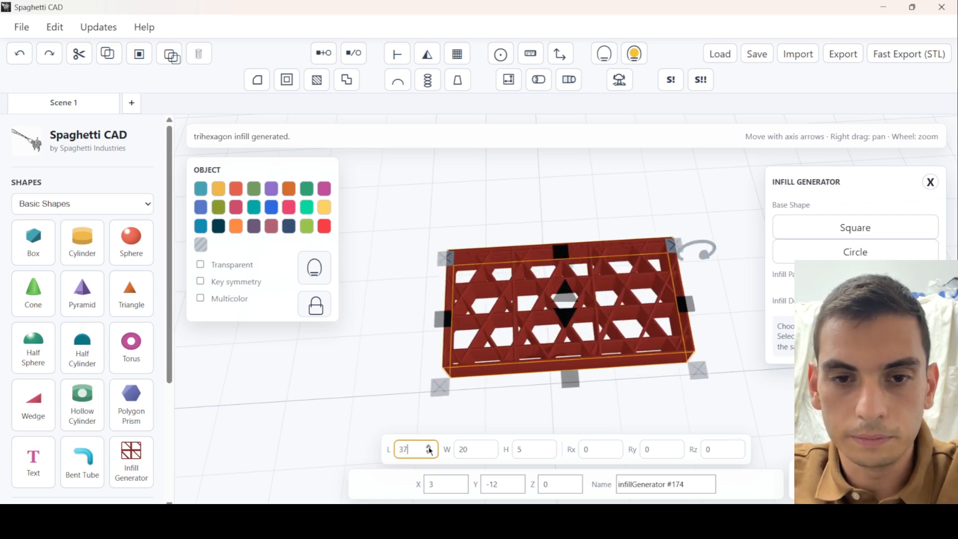
pyautogui.click(429, 446)
pyautogui.click(429, 446)
pyautogui.click(428, 447)
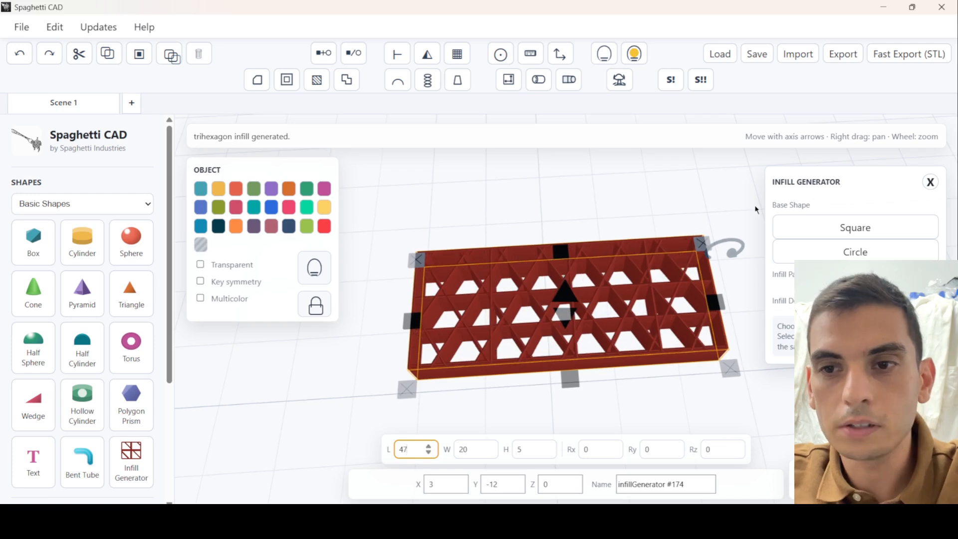
# - Change the infill's base shape to Circle and inspect the lattice up close
pyautogui.click(855, 252)
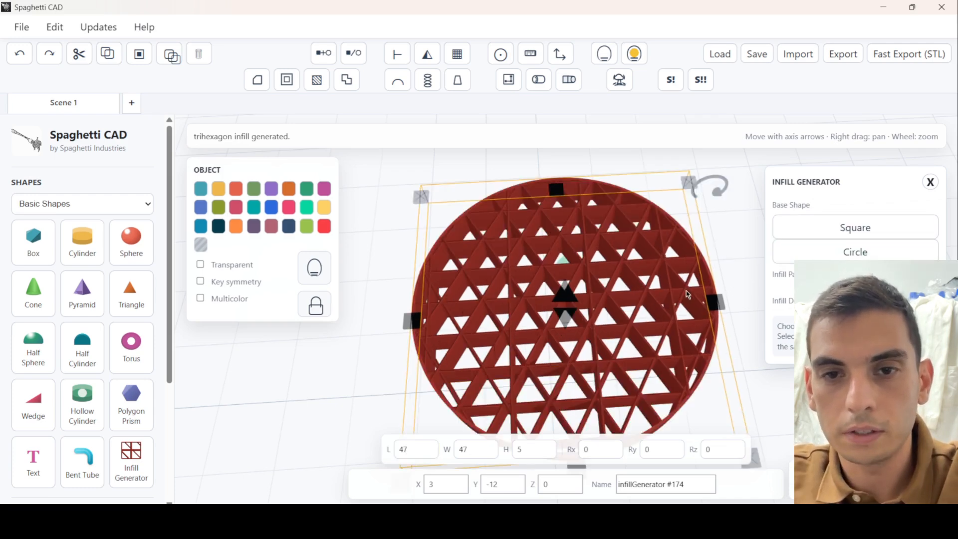
pyautogui.scroll(-5, 709, 330)
pyautogui.scroll(5, 732, 273)
pyautogui.scroll(3, 561, 302)
pyautogui.moveTo(631, 368); pyautogui.dragTo(597, 400)
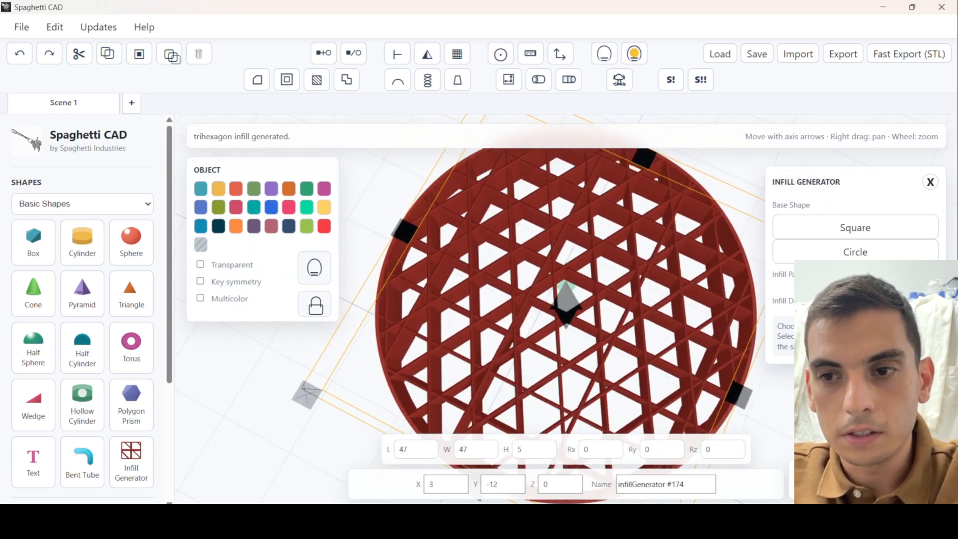
pyautogui.scroll(-1, 543, 324)
pyautogui.scroll(-4, 543, 324)
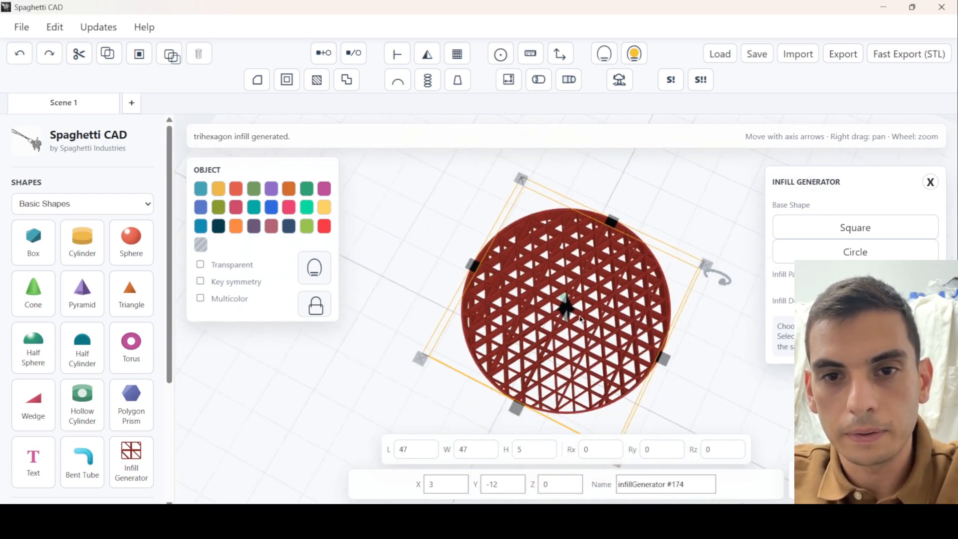
# - Delete the circular infill object from the workplane
pyautogui.moveTo(625, 294); pyautogui.dragTo(659, 269)
pyautogui.scroll(-3, 659, 269)
pyautogui.press('Delete')
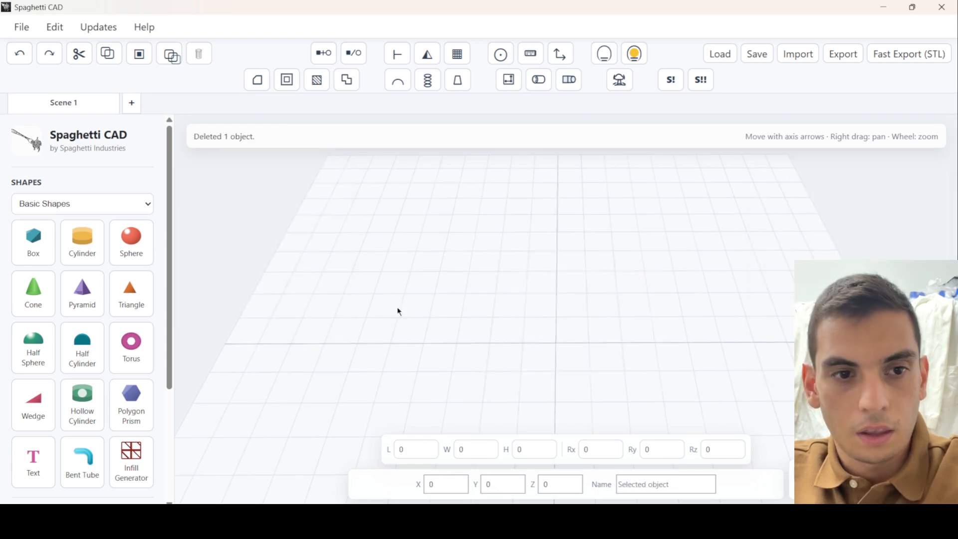
# - Switch the shape library to Hardware and add a spur gear
pyautogui.scroll(-2, 146, 348)
pyautogui.scroll(2, 125, 314)
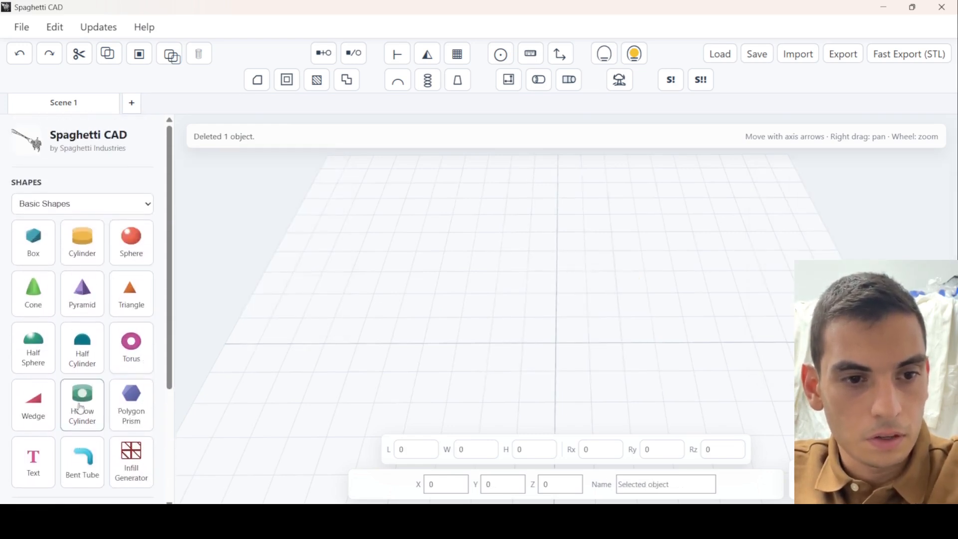
pyautogui.click(90, 212)
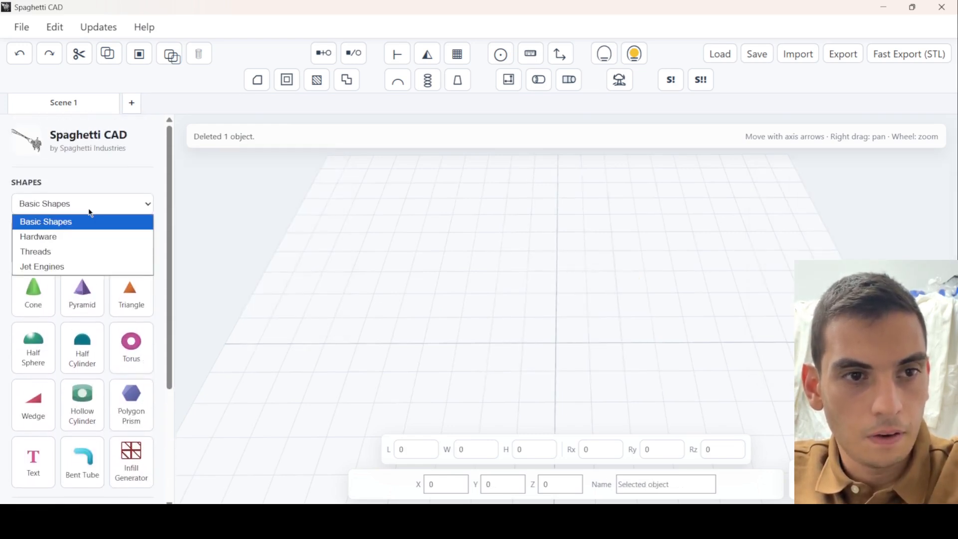
pyautogui.click(48, 234)
pyautogui.scroll(-1, 451, 284)
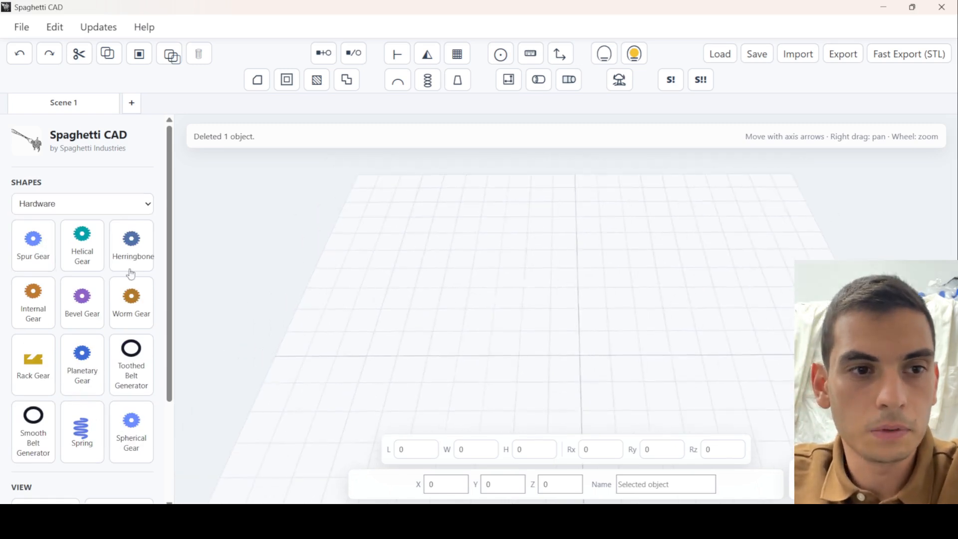
pyautogui.click(35, 244)
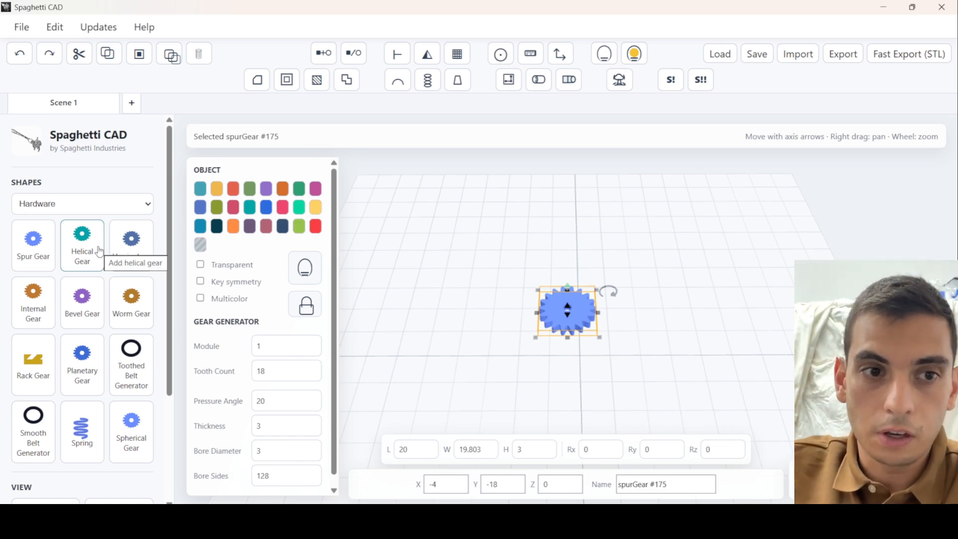
# - Set the spur gear's tooth count to 60 in the gear generator and view the regenerated gear
pyautogui.scroll(-1, 309, 345)
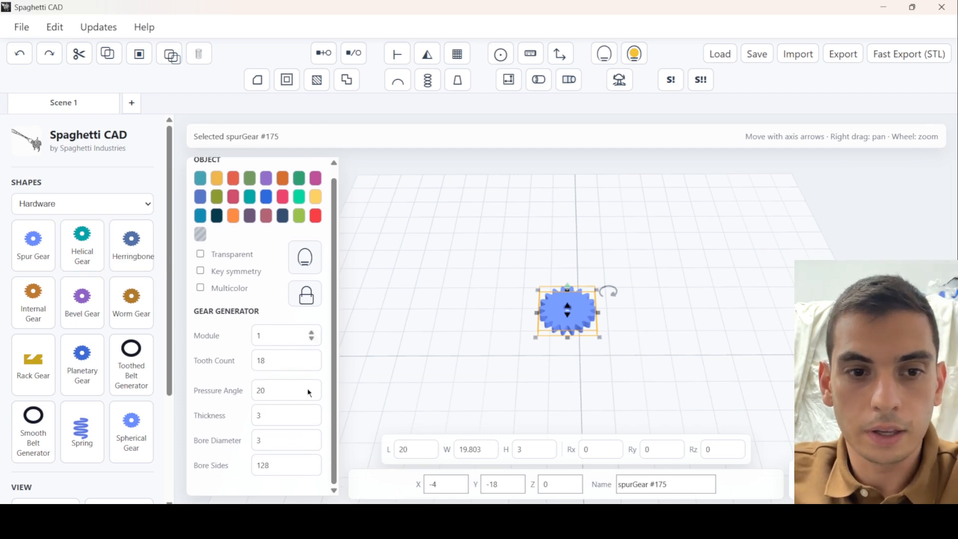
pyautogui.doubleClick(288, 359)
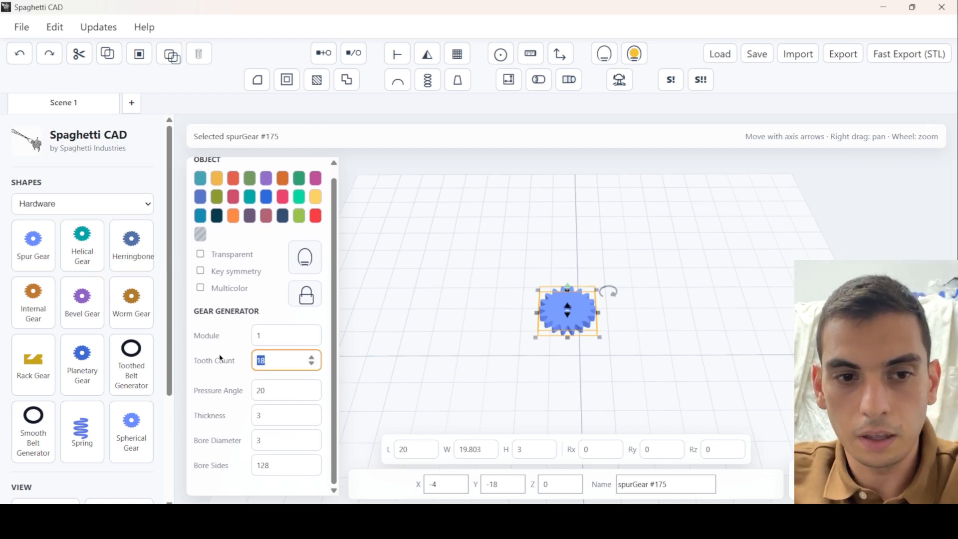
pyautogui.write('60')
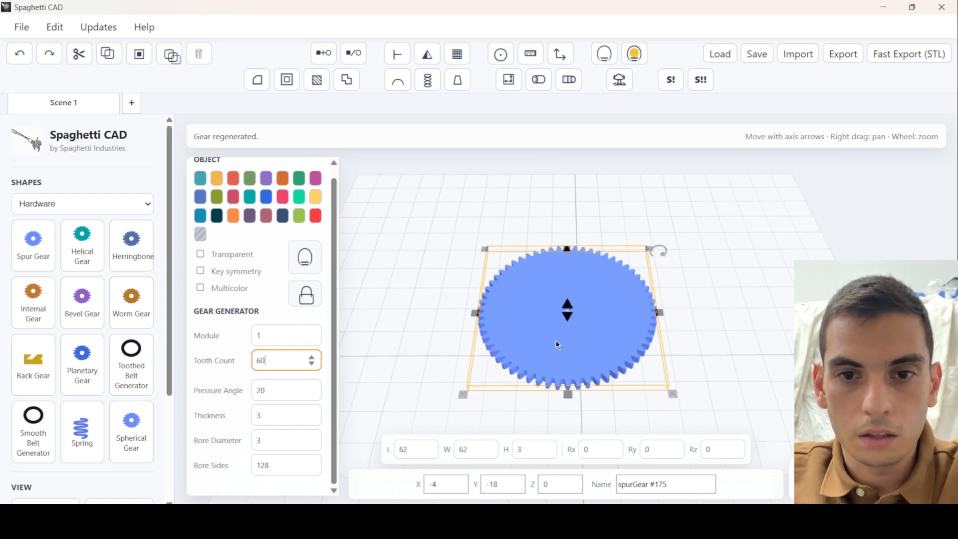
pyautogui.click(721, 312)
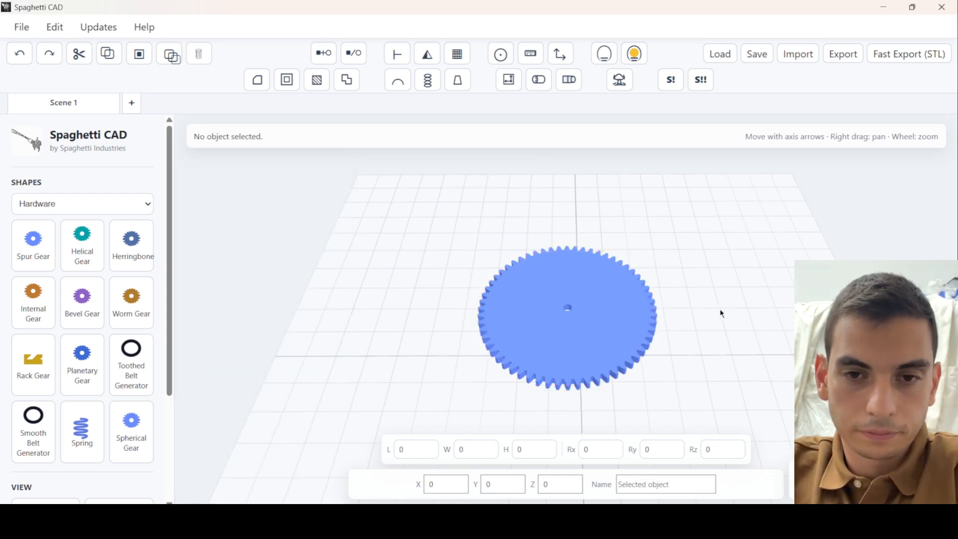
pyautogui.scroll(2, 655, 316)
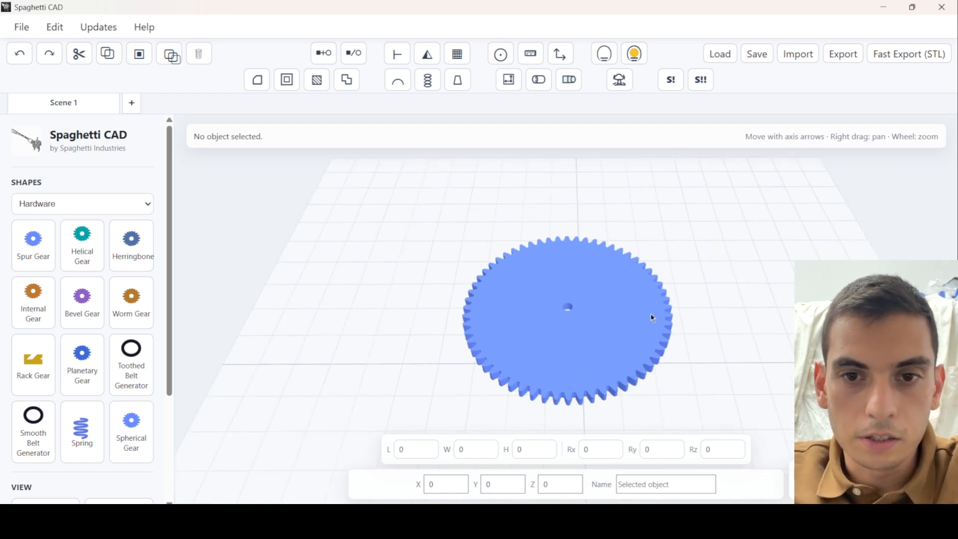
# - Replace the 60-tooth gear with a default spur gear, a helical gear and a herringbone gear
pyautogui.click(650, 316)
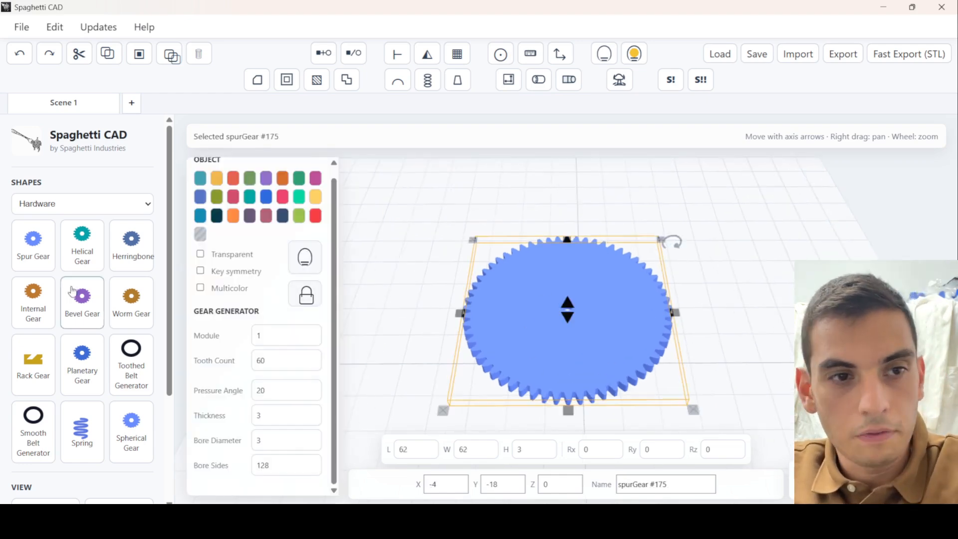
pyautogui.press('Delete')
pyautogui.click(33, 242)
pyautogui.click(96, 244)
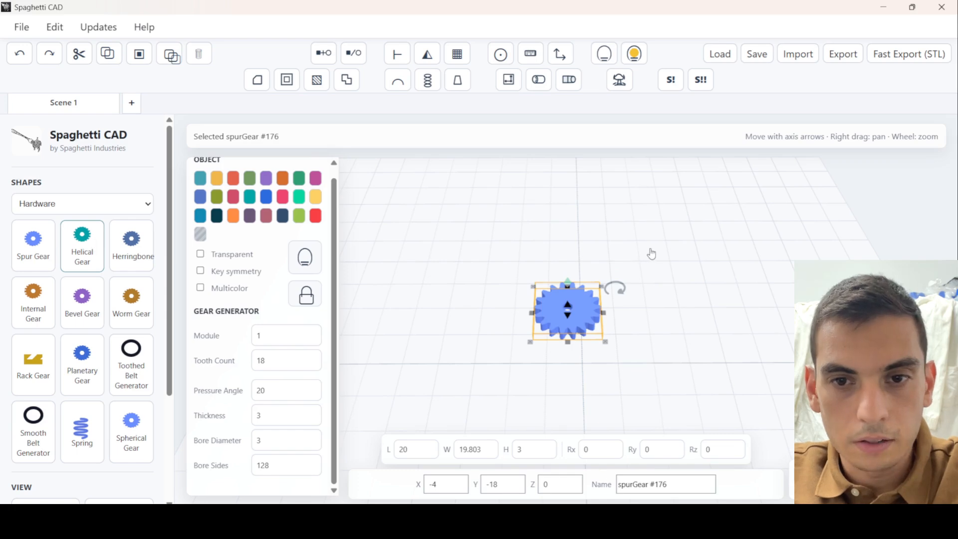
pyautogui.click(135, 249)
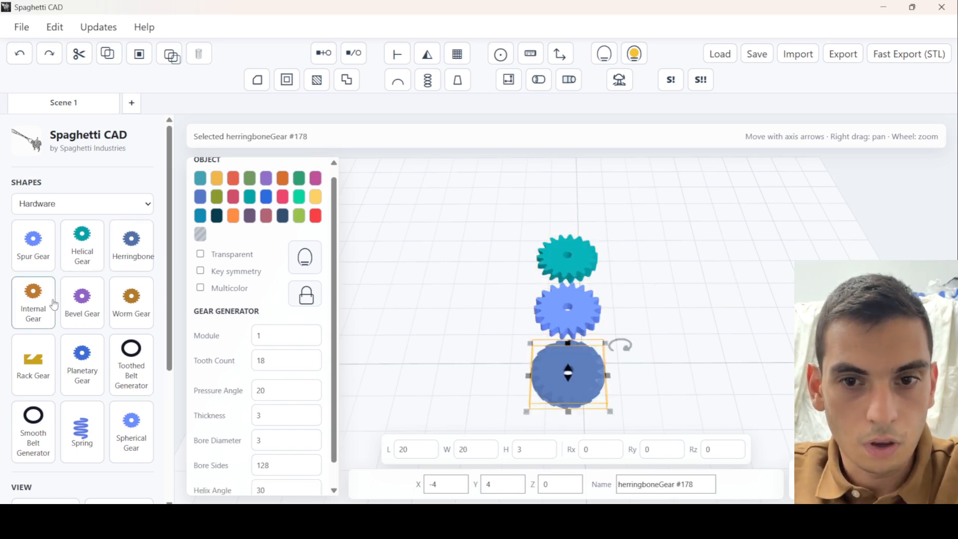
# - Add an internal gear and a bevel gear beside the existing gears
pyautogui.click(33, 299)
pyautogui.scroll(2, 475, 252)
pyautogui.moveTo(476, 252); pyautogui.dragTo(486, 228)
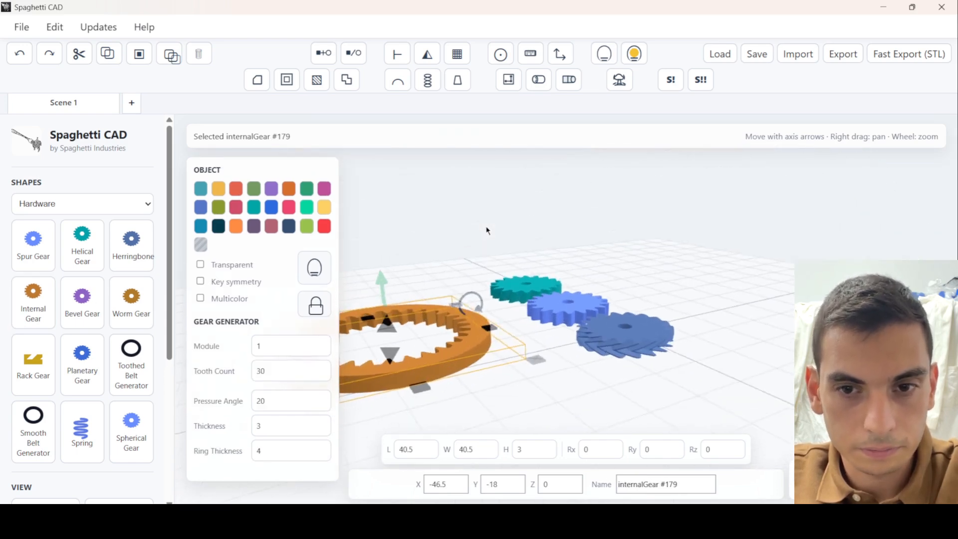
pyautogui.moveTo(102, 295); pyautogui.dragTo(590, 282)
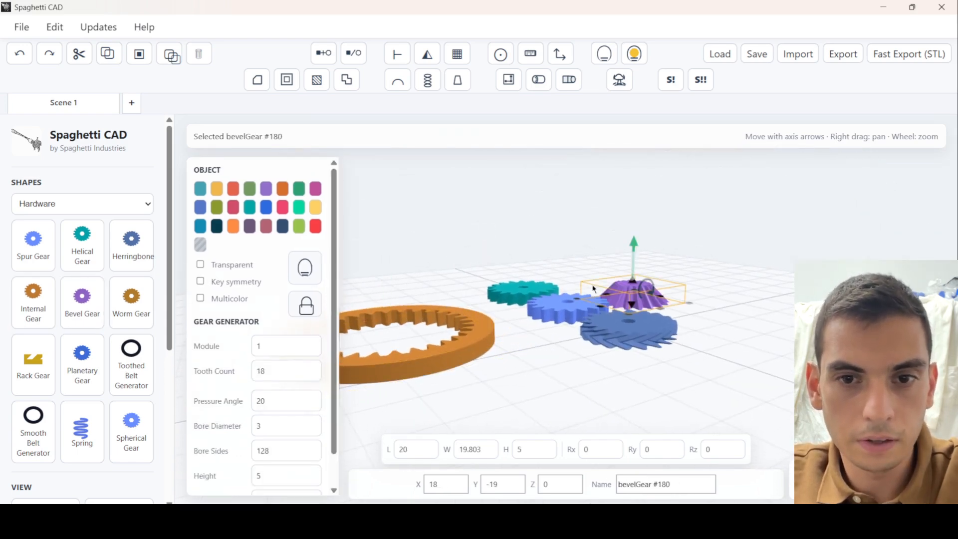
# - Place a worm gear, a rack gear and a planetary gear set on the workplane with default settings
pyautogui.moveTo(149, 304); pyautogui.dragTo(501, 302)
pyautogui.click(30, 361)
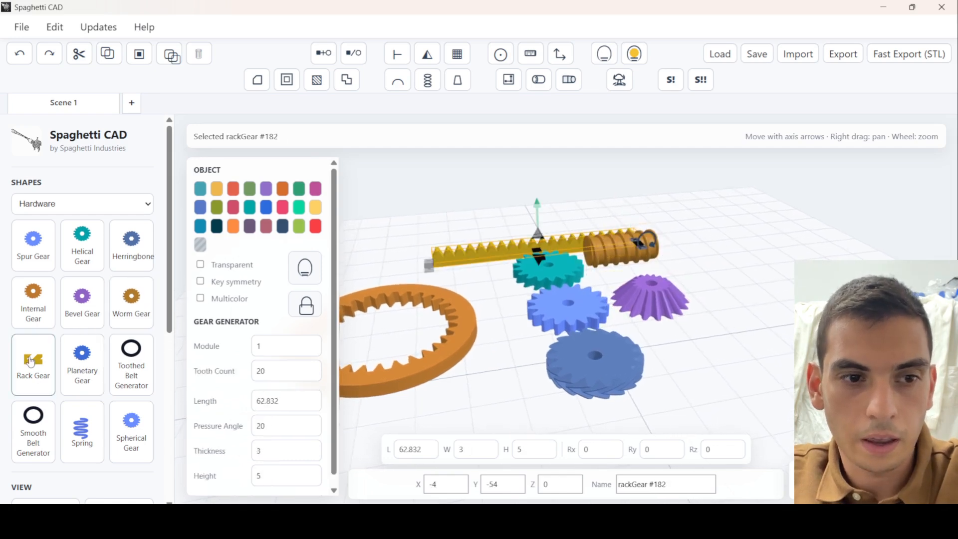
pyautogui.click(82, 367)
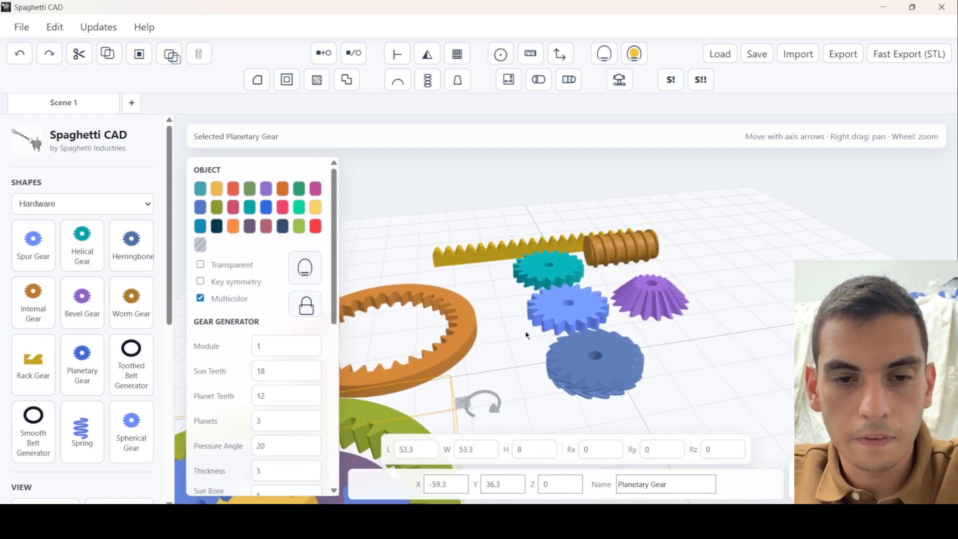
pyautogui.moveTo(598, 329); pyautogui.dragTo(697, 291, button='right')
pyautogui.scroll(-2, 749, 300)
pyautogui.scroll(-3, 700, 292)
pyautogui.scroll(-2, 698, 290)
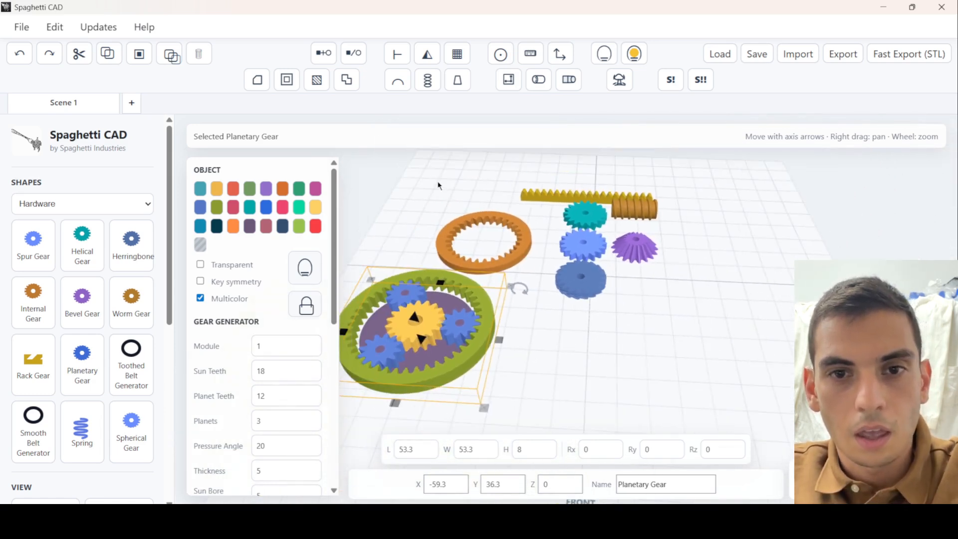
pyautogui.click(353, 216)
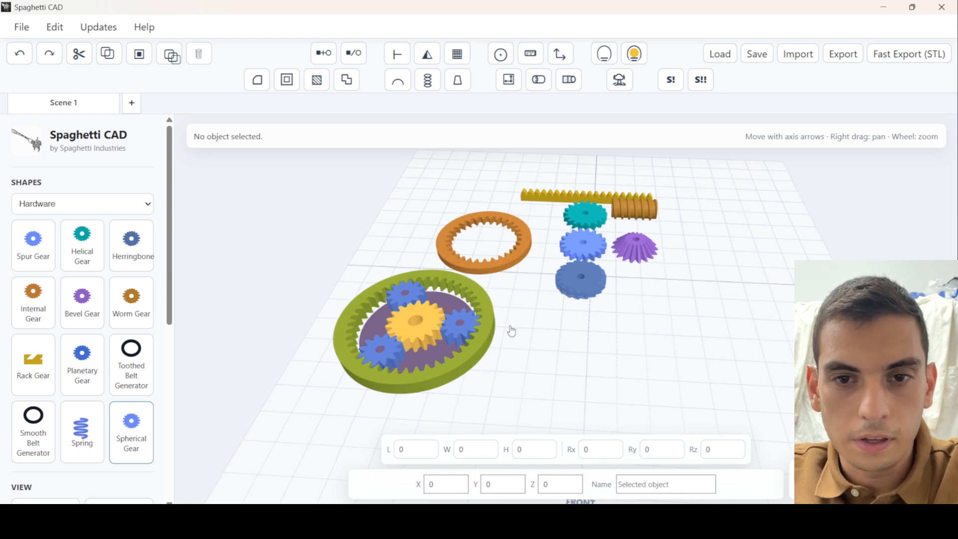
# - Add a spherical gear in front of the herringbone gear and inspect its shape from the side
pyautogui.scroll(3, 718, 299)
pyautogui.moveTo(718, 299); pyautogui.dragTo(756, 255)
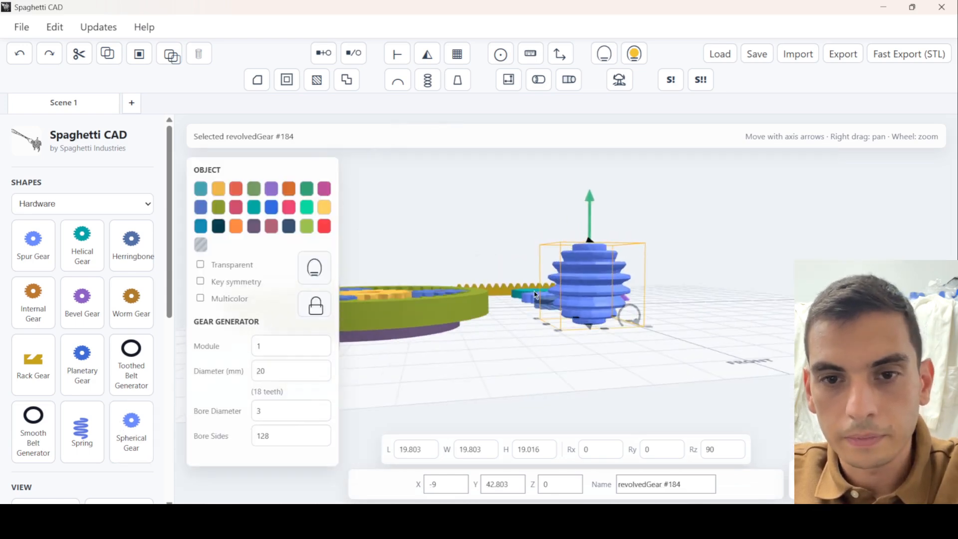
pyautogui.click(756, 255)
pyautogui.scroll(4, 652, 264)
pyautogui.moveTo(652, 265)
pyautogui.mouseDown()
pyautogui.moveTo(647, 297)
pyautogui.moveTo(671, 267)
pyautogui.moveTo(655, 256)
pyautogui.mouseUp()
pyautogui.scroll(-4, 655, 257)
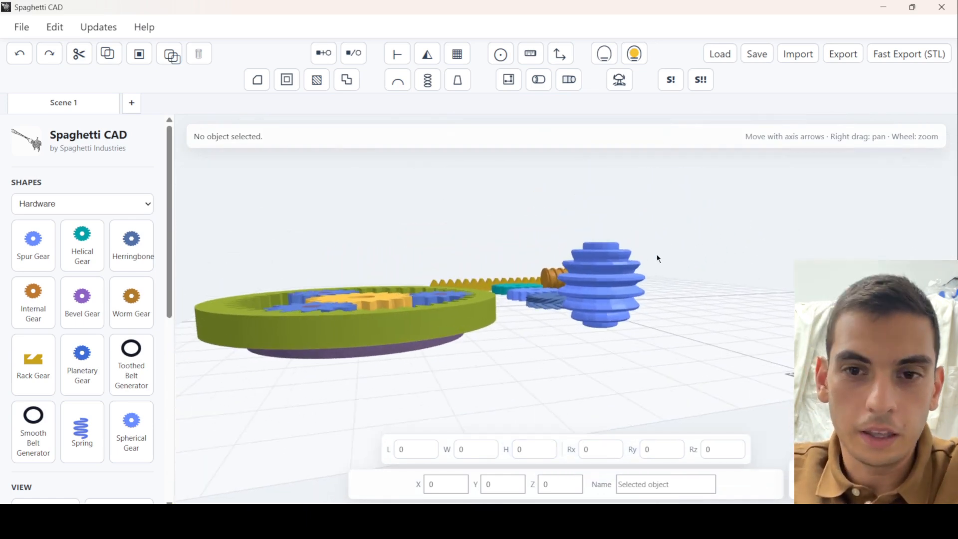
pyautogui.moveTo(658, 258); pyautogui.dragTo(639, 288)
pyautogui.scroll(-2, 648, 289)
# - Clear all gears from the workplane and place two default spur gears spaced apart
pyautogui.moveTo(432, 196); pyautogui.dragTo(615, 378)
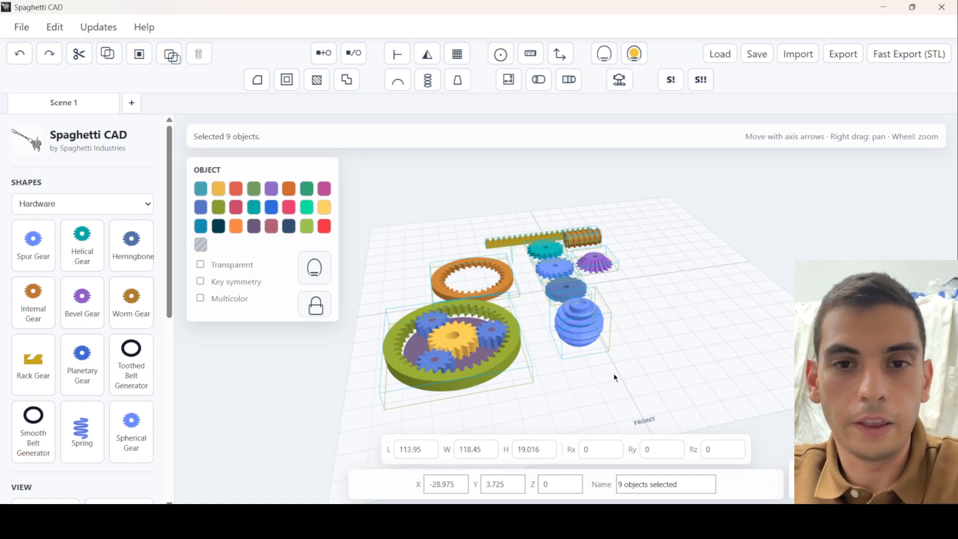
pyautogui.press('Delete')
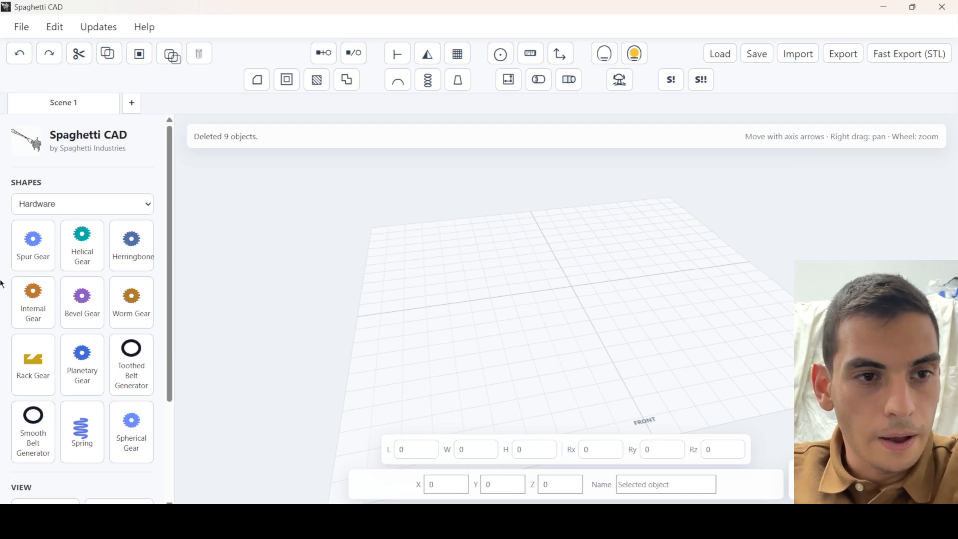
pyautogui.click(27, 249)
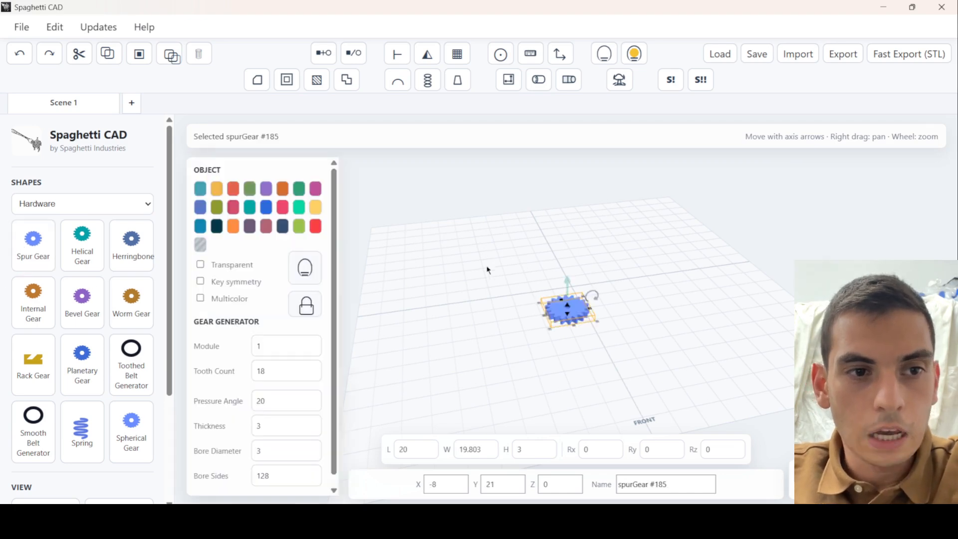
pyautogui.click(34, 242)
pyautogui.moveTo(562, 252); pyautogui.dragTo(710, 255)
pyautogui.click(579, 193)
pyautogui.moveTo(579, 194); pyautogui.dragTo(282, 251, button='right')
# - Generate a toothed belt around the two spur gears with Circularise enabled and a gear module of 1.1
pyautogui.moveTo(357, 217); pyautogui.dragTo(659, 446)
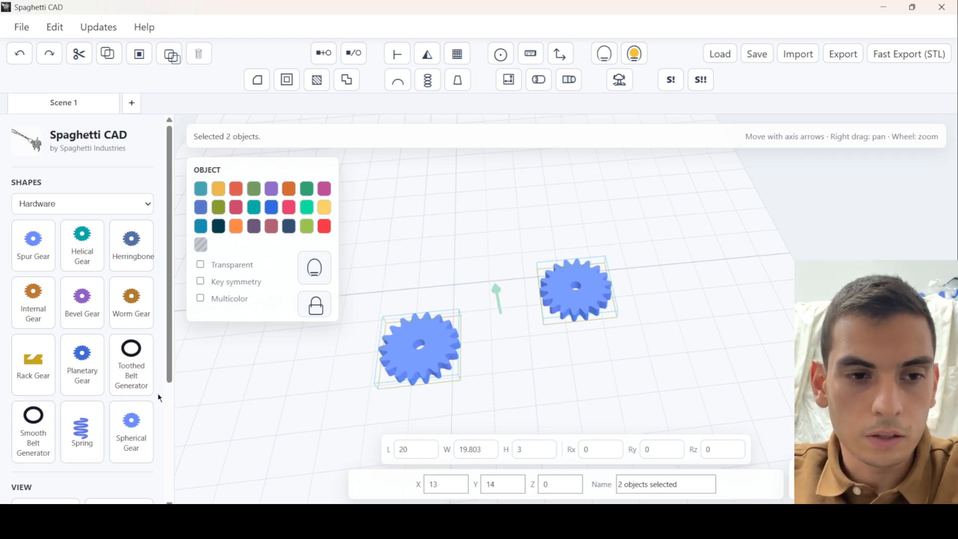
pyautogui.click(131, 372)
pyautogui.scroll(2, 566, 308)
pyautogui.moveTo(545, 257); pyautogui.dragTo(594, 302, button='right')
pyautogui.scroll(-5, 601, 205)
pyautogui.scroll(2, 596, 274)
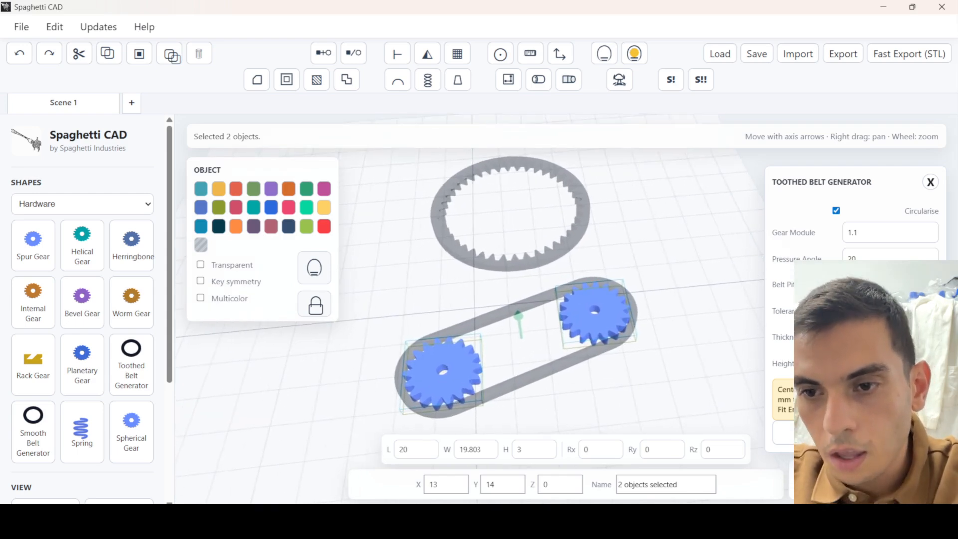
pyautogui.moveTo(554, 232); pyautogui.dragTo(575, 244, button='right')
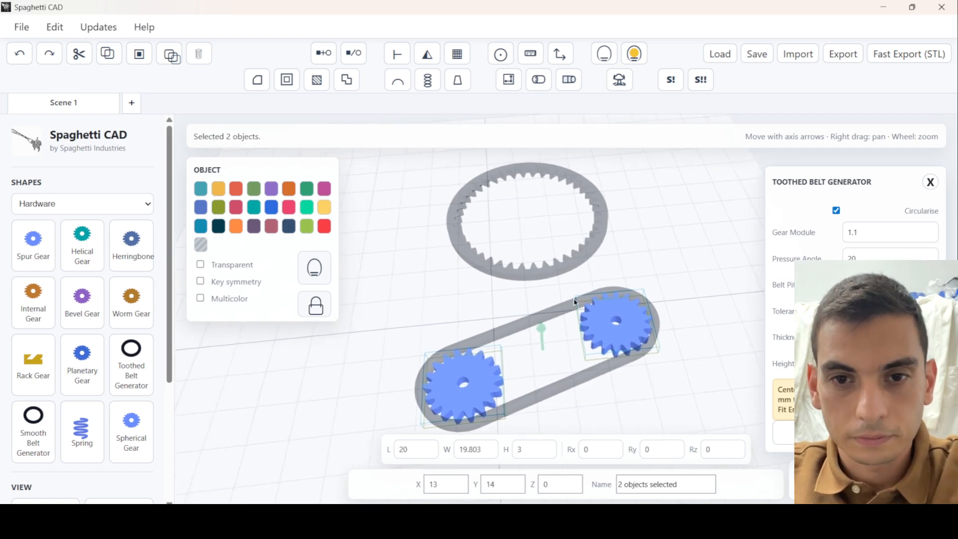
pyautogui.moveTo(575, 301); pyautogui.dragTo(572, 307)
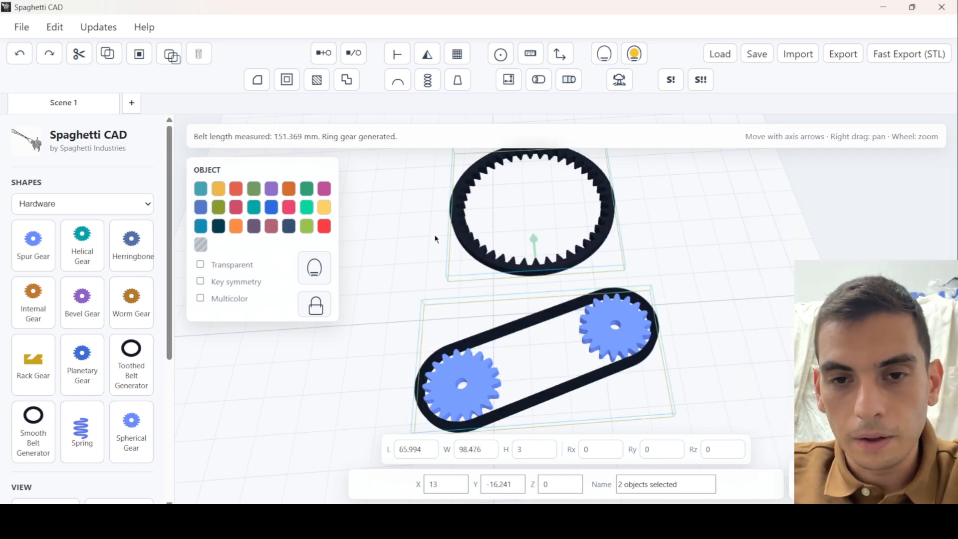
# - Examine how the generated toothed belt wraps around the two spur gears
pyautogui.click(704, 267)
pyautogui.scroll(3, 564, 320)
pyautogui.moveTo(560, 316); pyautogui.dragTo(569, 295, button='right')
pyautogui.moveTo(569, 295); pyautogui.dragTo(605, 256)
pyautogui.scroll(-3, 605, 256)
pyautogui.moveTo(605, 257); pyautogui.dragTo(592, 346, button='right')
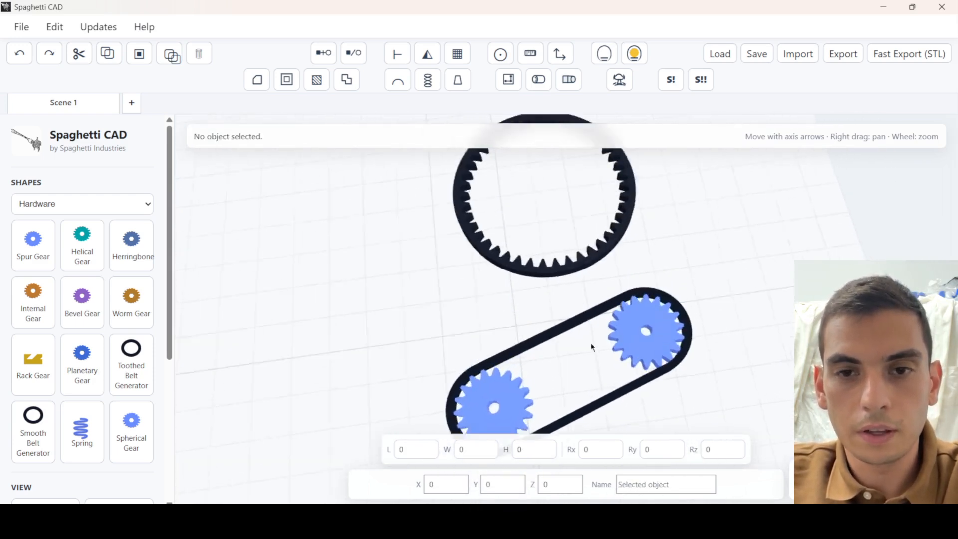
pyautogui.scroll(3, 592, 346)
pyautogui.moveTo(593, 346); pyautogui.dragTo(578, 347)
pyautogui.moveTo(579, 347); pyautogui.dragTo(592, 254, button='right')
pyautogui.scroll(2, 574, 251)
pyautogui.moveTo(470, 245); pyautogui.dragTo(531, 274)
pyautogui.click(513, 254)
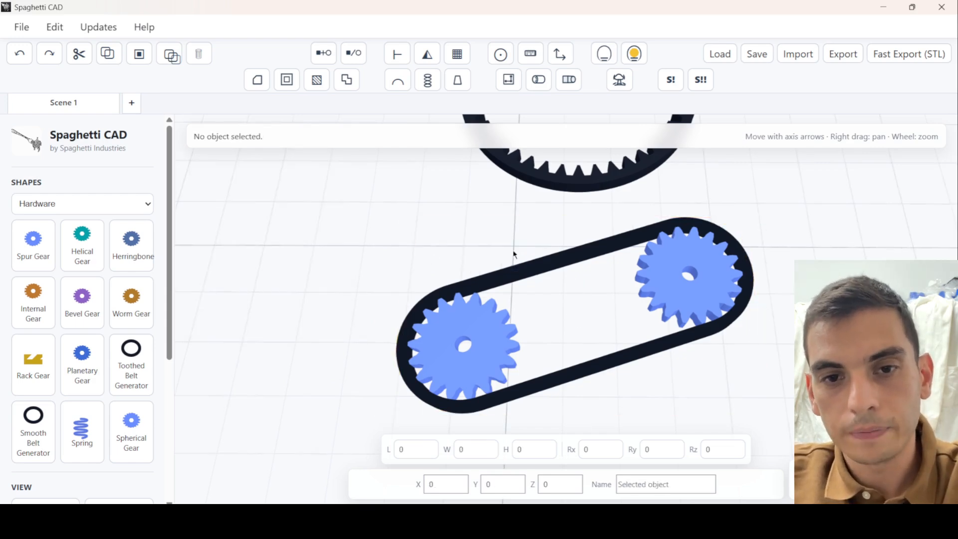
pyautogui.scroll(3, 514, 254)
pyautogui.scroll(-3, 445, 283)
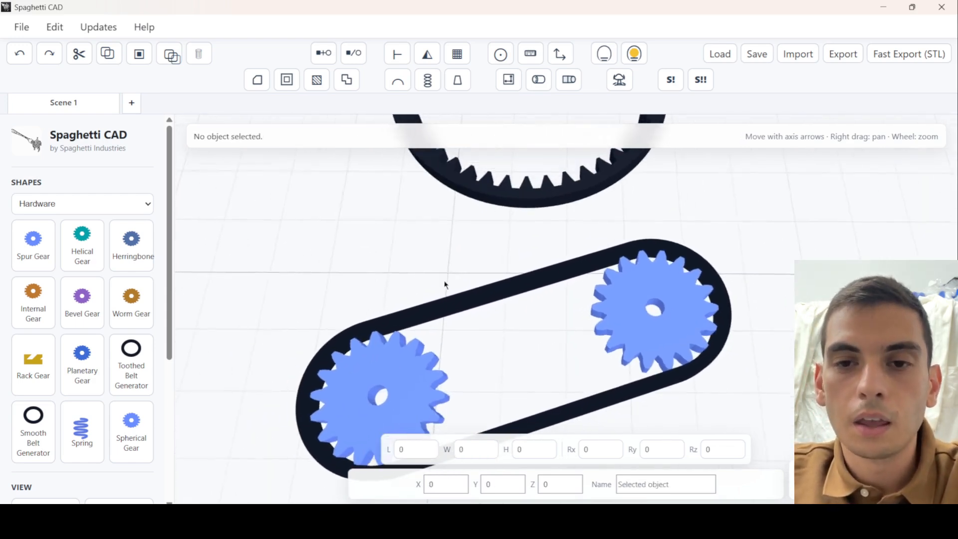
pyautogui.scroll(3, 483, 319)
pyautogui.moveTo(521, 308); pyautogui.dragTo(519, 348, button='middle')
pyautogui.moveTo(519, 349); pyautogui.dragTo(514, 250, button='right')
pyautogui.scroll(-1, 562, 244)
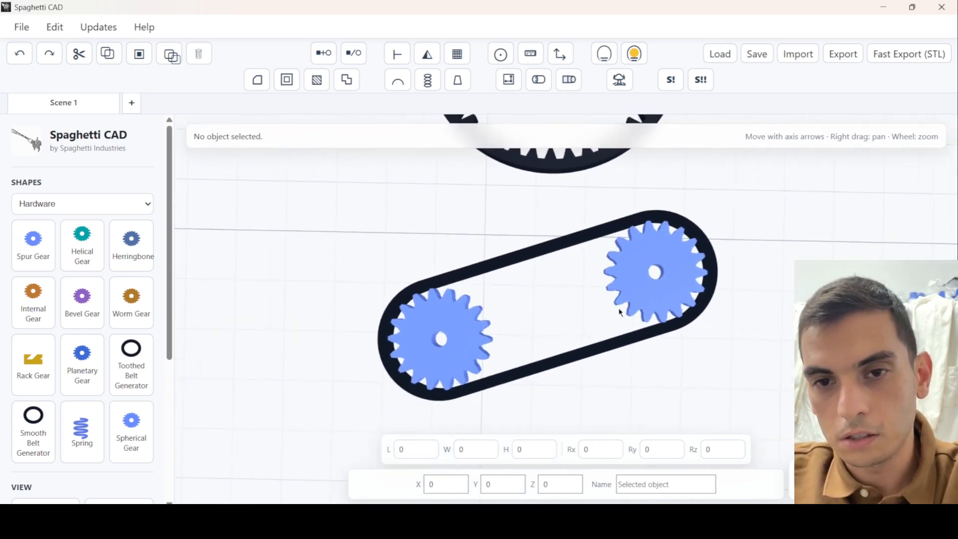
# - Inspect the circularised version of the toothed belt and its inner teeth
pyautogui.moveTo(516, 338); pyautogui.dragTo(486, 497, button='right')
pyautogui.scroll(-2, 524, 141)
pyautogui.moveTo(345, 215); pyautogui.dragTo(474, 249)
pyautogui.moveTo(475, 229); pyautogui.dragTo(493, 339, button='right')
pyautogui.scroll(2, 375, 368)
pyautogui.moveTo(376, 369); pyautogui.dragTo(538, 239)
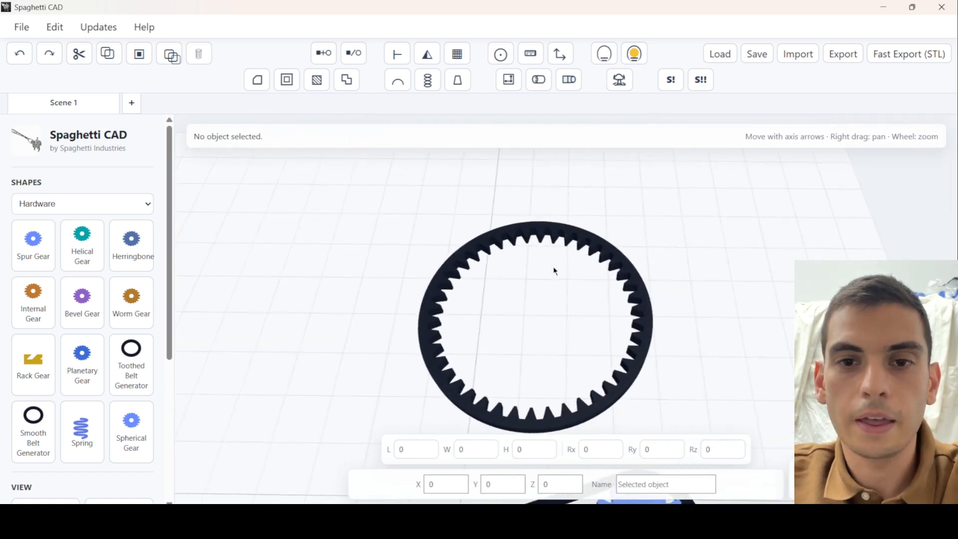
pyautogui.moveTo(554, 271); pyautogui.dragTo(543, 226)
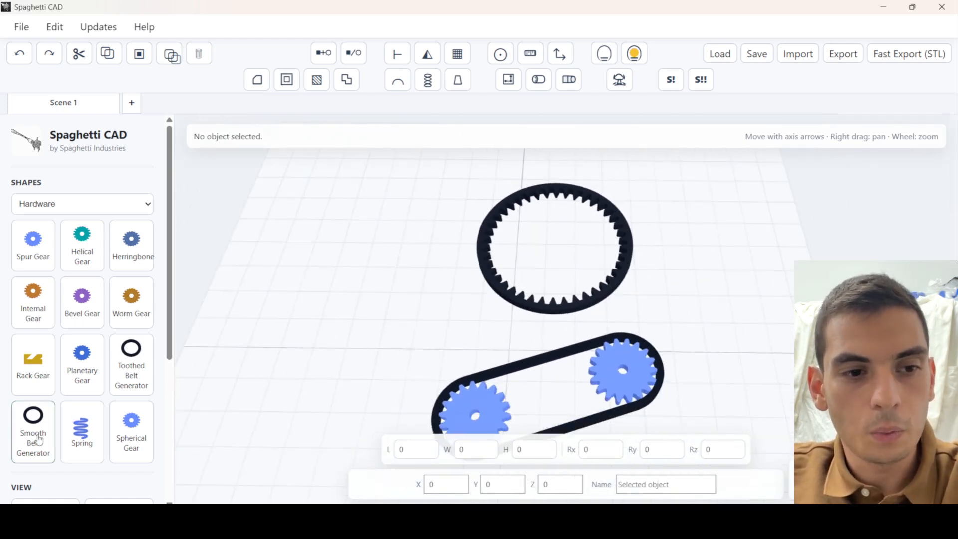
# - Add a default compression spring on the free area beside the belts
pyautogui.moveTo(548, 323); pyautogui.dragTo(653, 285, button='right')
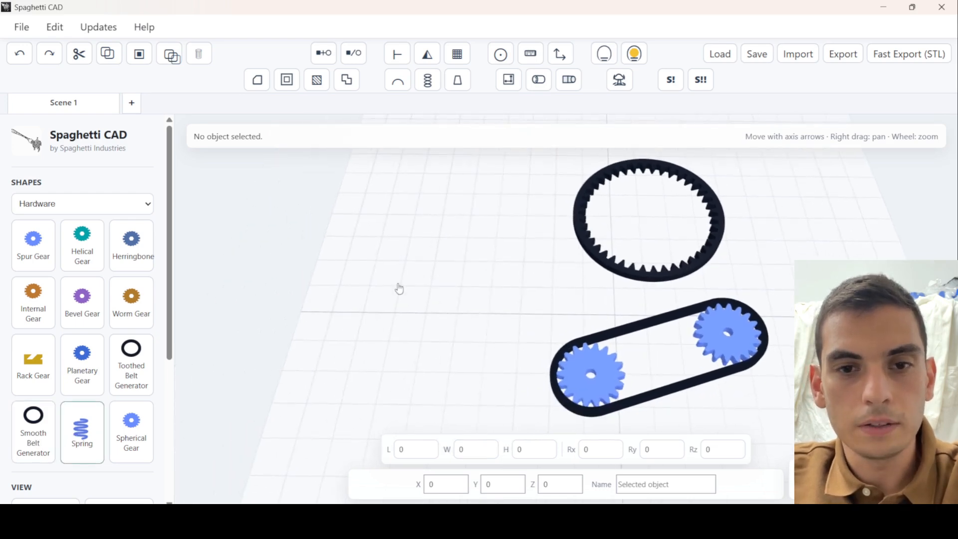
pyautogui.moveTo(399, 268); pyautogui.dragTo(440, 298, button='right')
pyautogui.scroll(2, 397, 317)
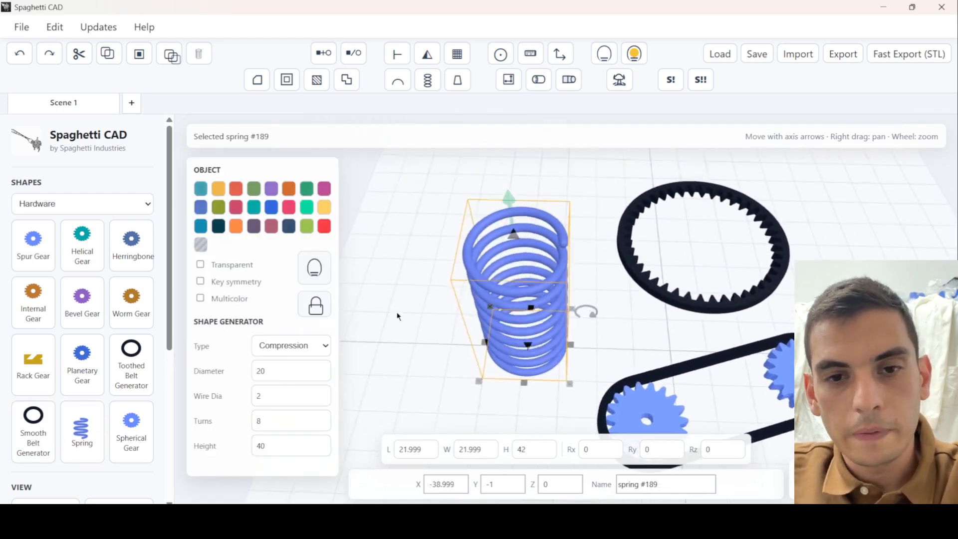
# - Try the Torsion Spring type on the spring, look at the other types and return it to Compression
pyautogui.click(323, 345)
pyautogui.click(320, 377)
pyautogui.click(317, 352)
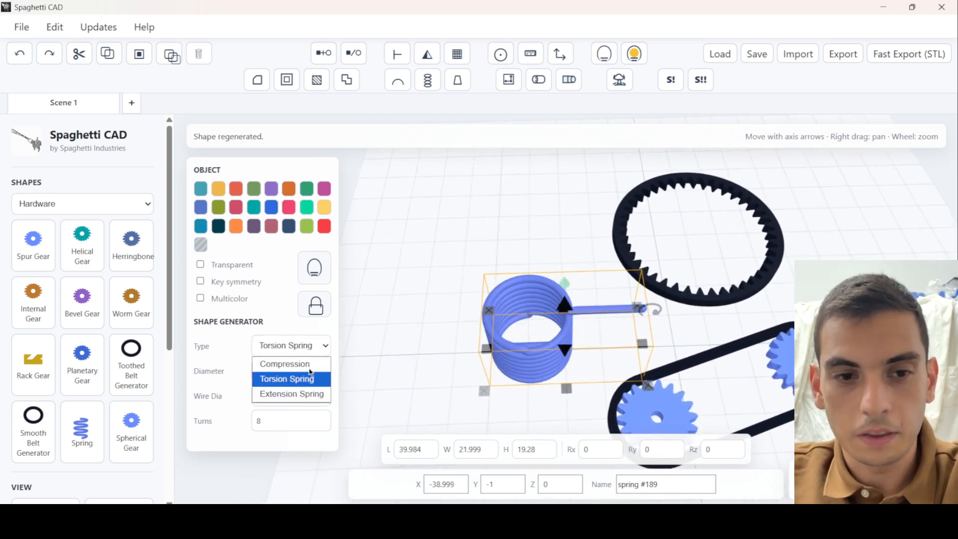
pyautogui.click(303, 392)
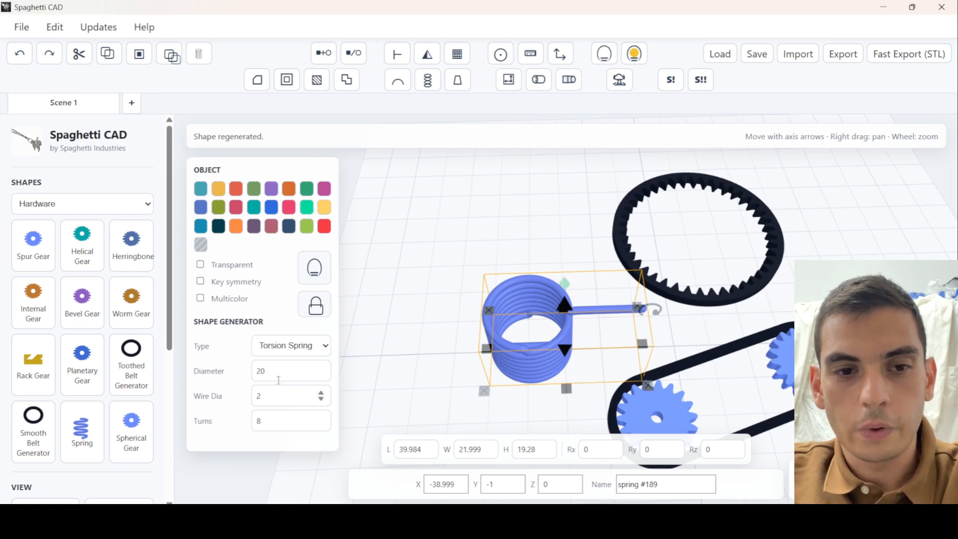
pyautogui.click(313, 355)
pyautogui.click(319, 369)
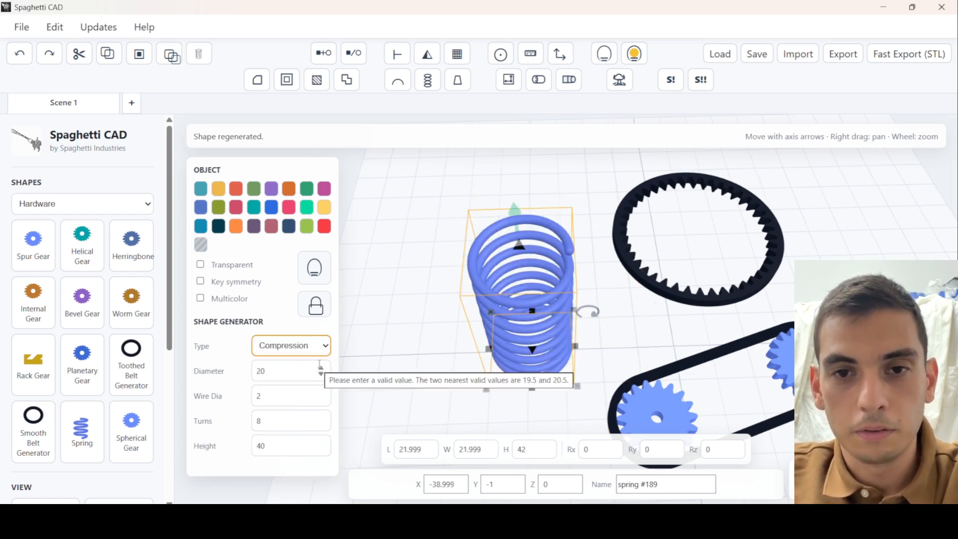
# - Switch the shape library to Threads and delete the spring, belts and spur gears
pyautogui.click(119, 207)
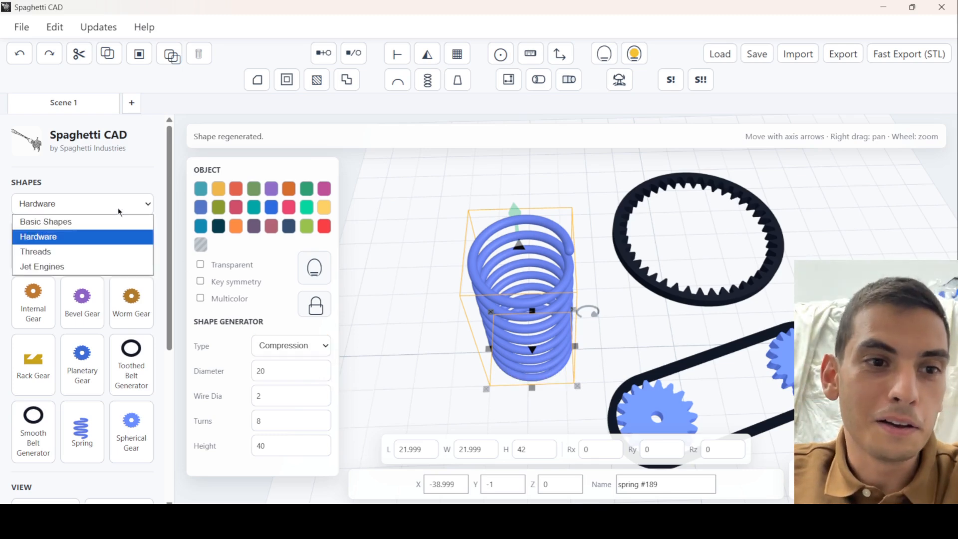
pyautogui.click(106, 251)
pyautogui.click(425, 301)
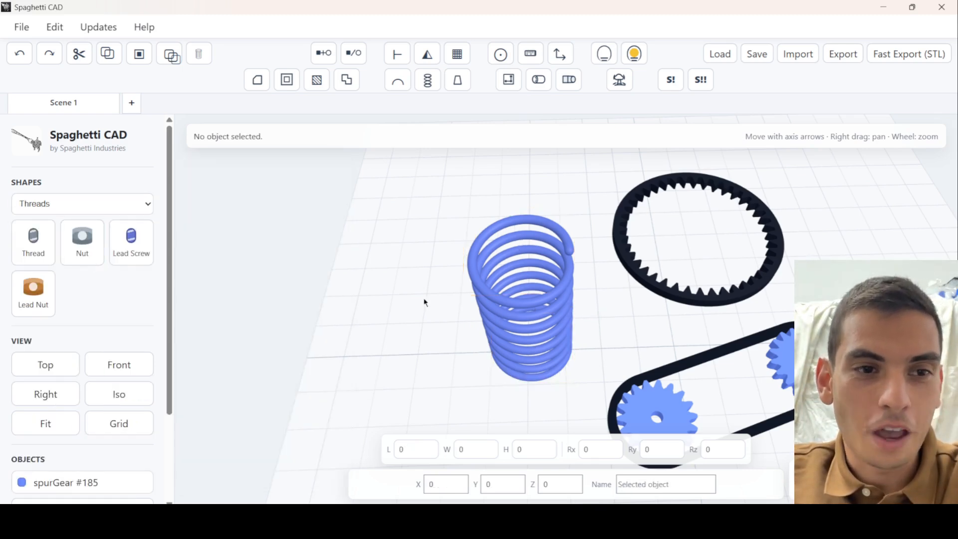
pyautogui.moveTo(463, 205); pyautogui.dragTo(763, 412)
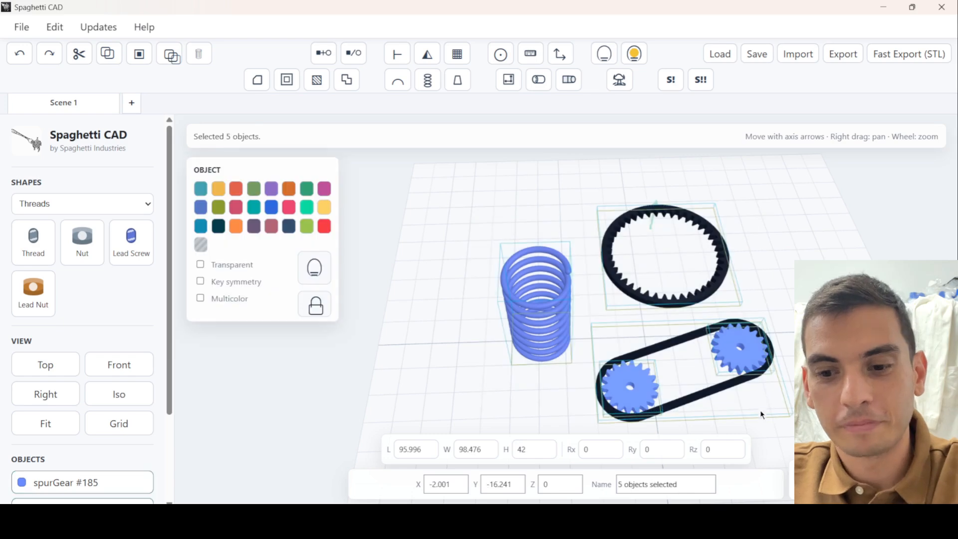
pyautogui.press('Delete')
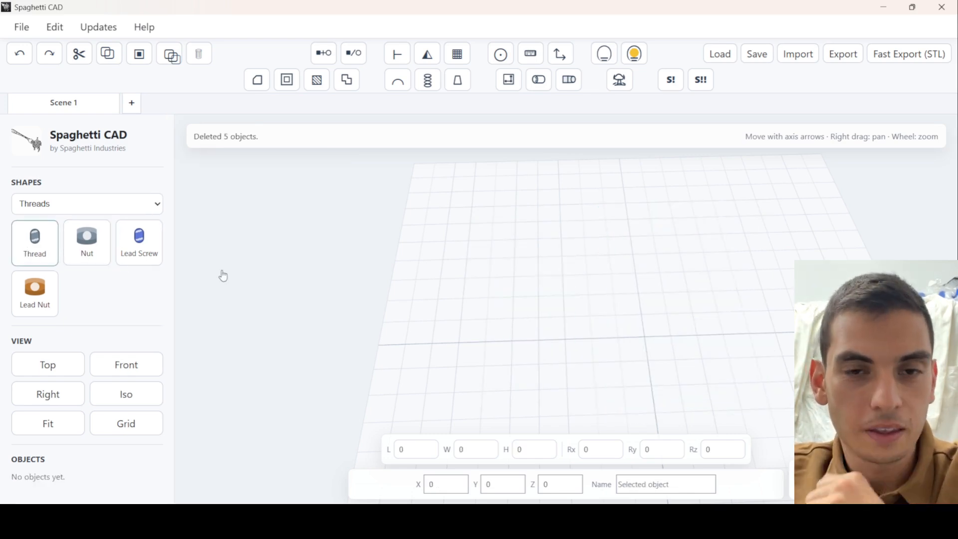
# - Add a metric M6 thread, view its nominal sizes, and place an M6 nut and a lead screw beside it
pyautogui.click(526, 282)
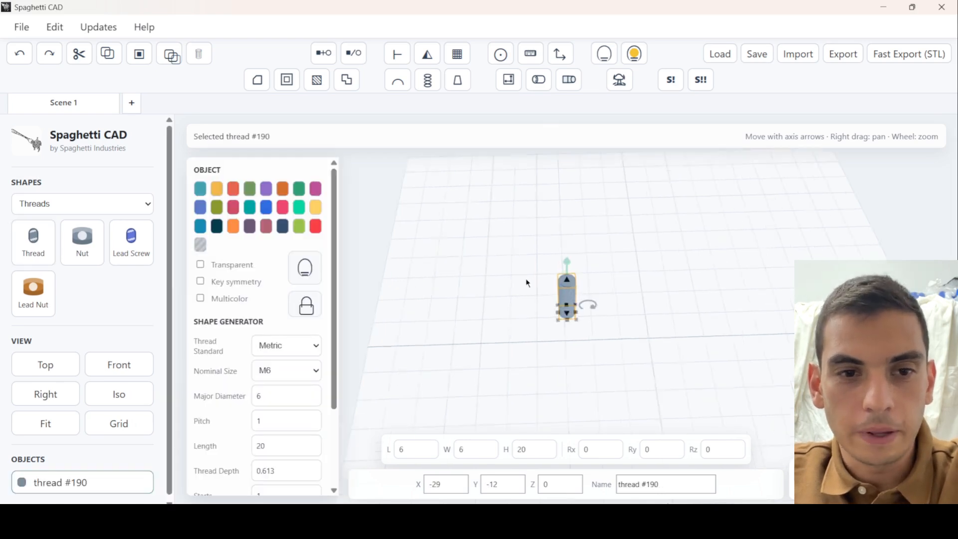
pyautogui.click(310, 370)
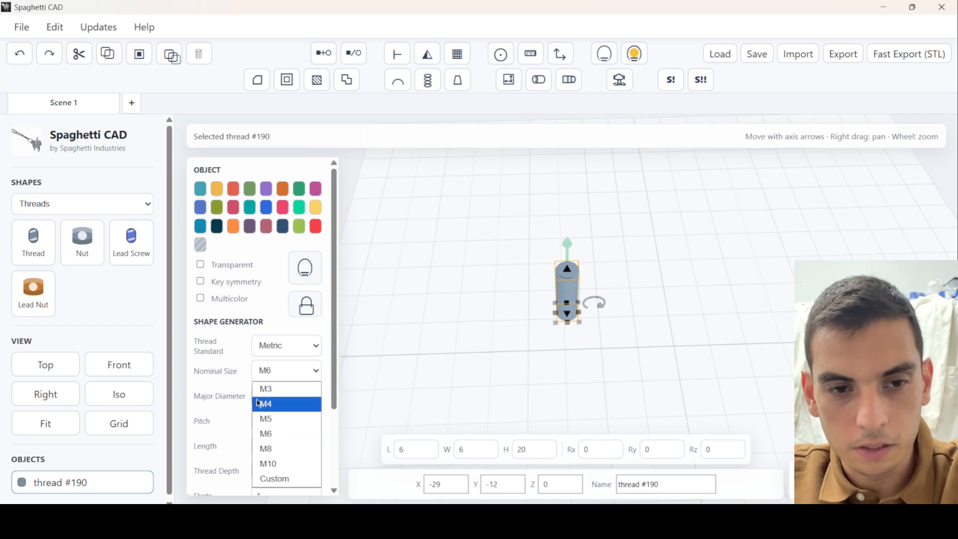
pyautogui.click(95, 254)
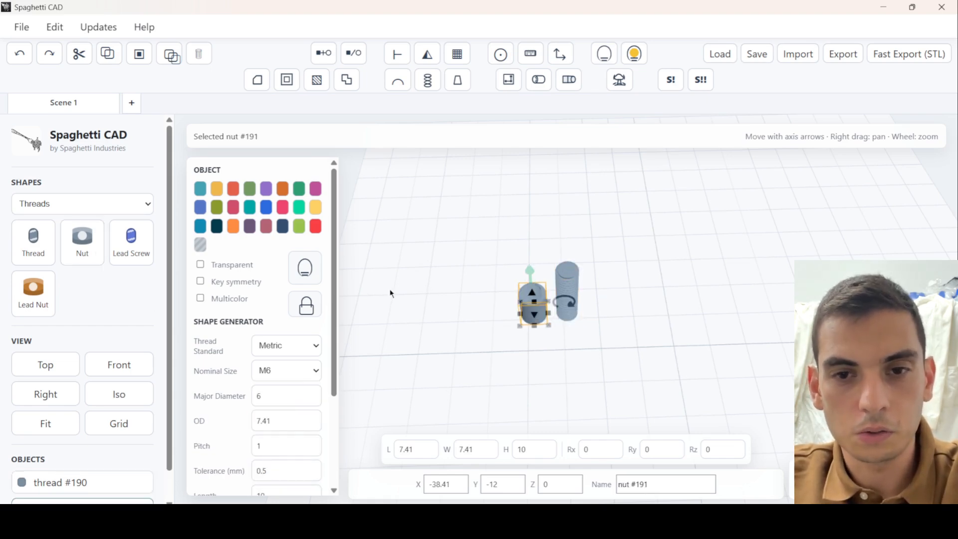
pyautogui.click(131, 240)
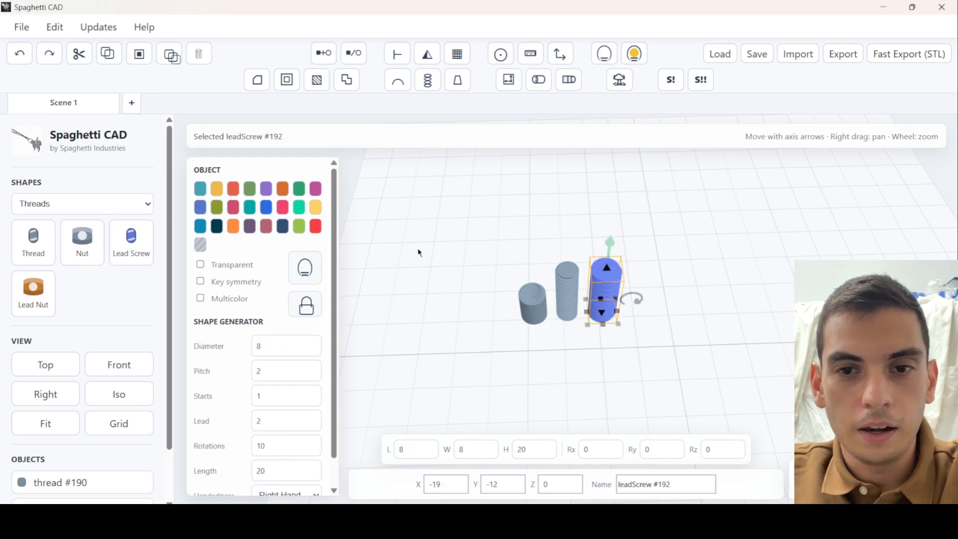
# - Delete the thread, nut and lead screw together, look at the Jet Engines category, and switch the shape library to Basic Shapes
pyautogui.click(462, 241)
pyautogui.moveTo(389, 230); pyautogui.dragTo(449, 282)
pyautogui.moveTo(476, 237); pyautogui.dragTo(626, 342)
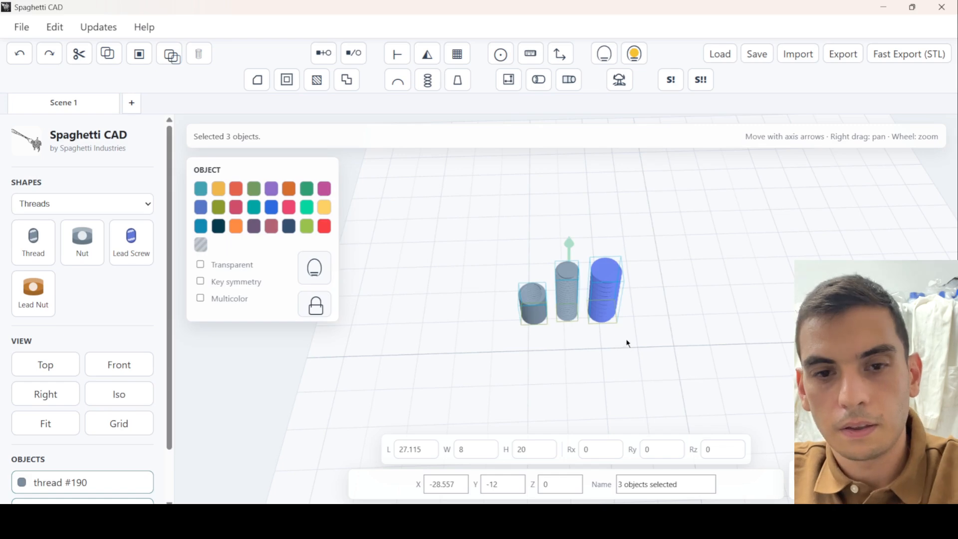
pyautogui.press('Delete')
pyautogui.click(117, 203)
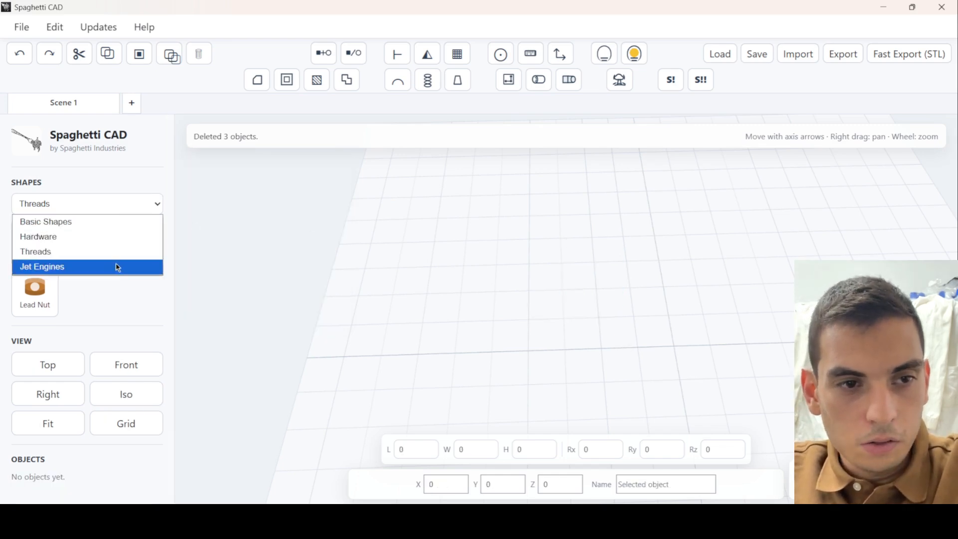
pyautogui.click(117, 266)
pyautogui.click(132, 204)
pyautogui.click(130, 221)
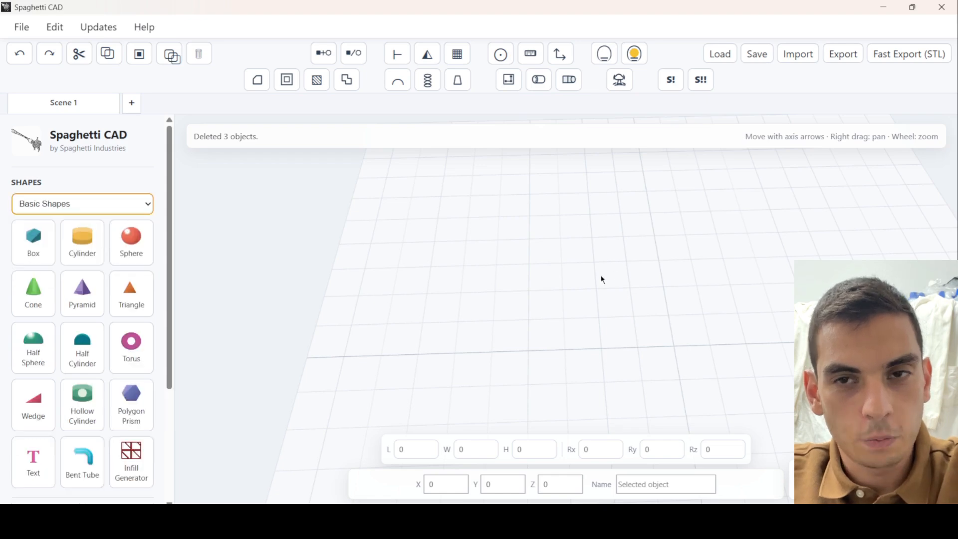
# - Add a default 20 mm cylinder to the empty grid at X 0, Y 18
pyautogui.scroll(-1, 531, 288)
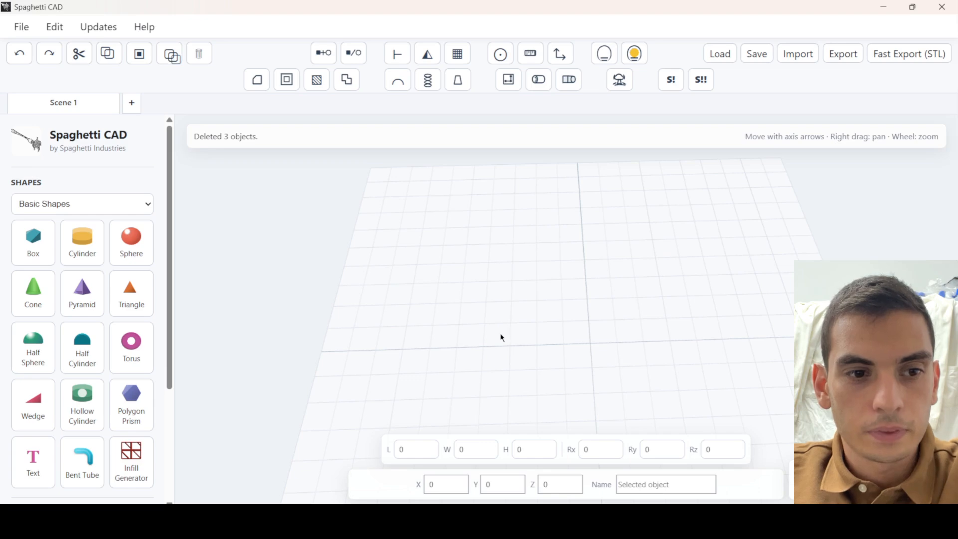
pyautogui.scroll(-2, 611, 358)
pyautogui.moveTo(611, 358); pyautogui.dragTo(579, 274, button='right')
pyautogui.click(101, 262)
pyautogui.scroll(3, 449, 299)
pyautogui.moveTo(482, 259); pyautogui.dragTo(472, 285)
pyautogui.moveTo(473, 284); pyautogui.dragTo(440, 300, button='right')
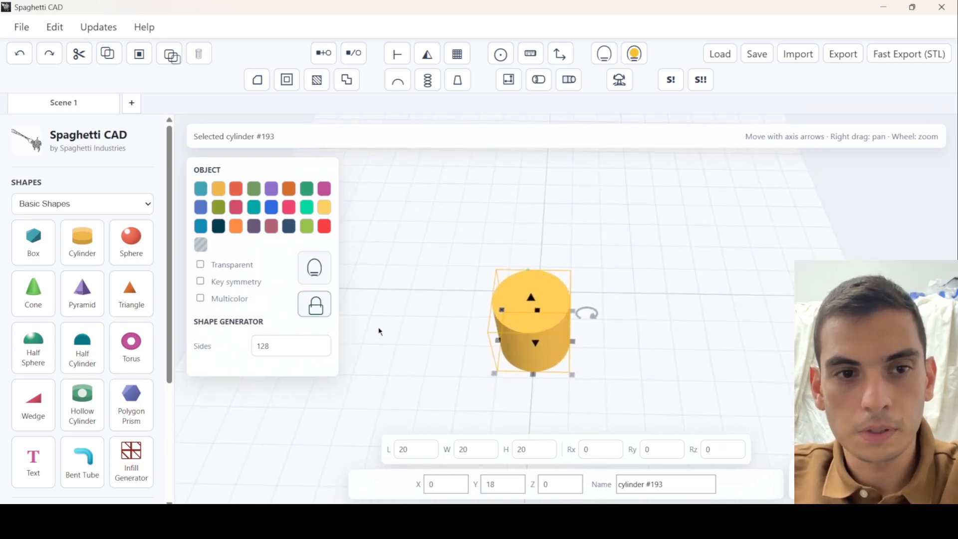
# - Set the cylinder's number of sides to 12 and deselect it to inspect its faceted shape
pyautogui.scroll(1, 406, 331)
pyautogui.doubleClick(205, 346)
pyautogui.doubleClick(277, 348)
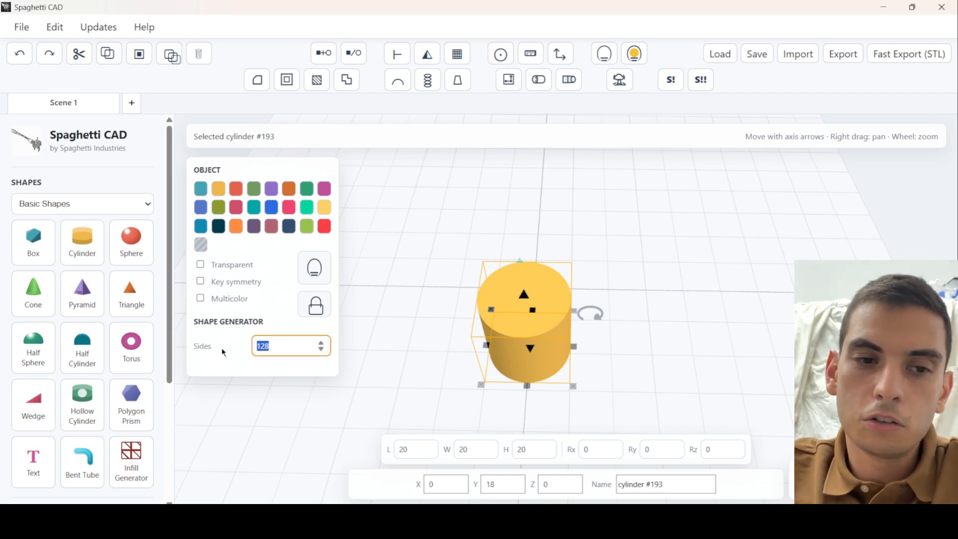
pyautogui.write('12')
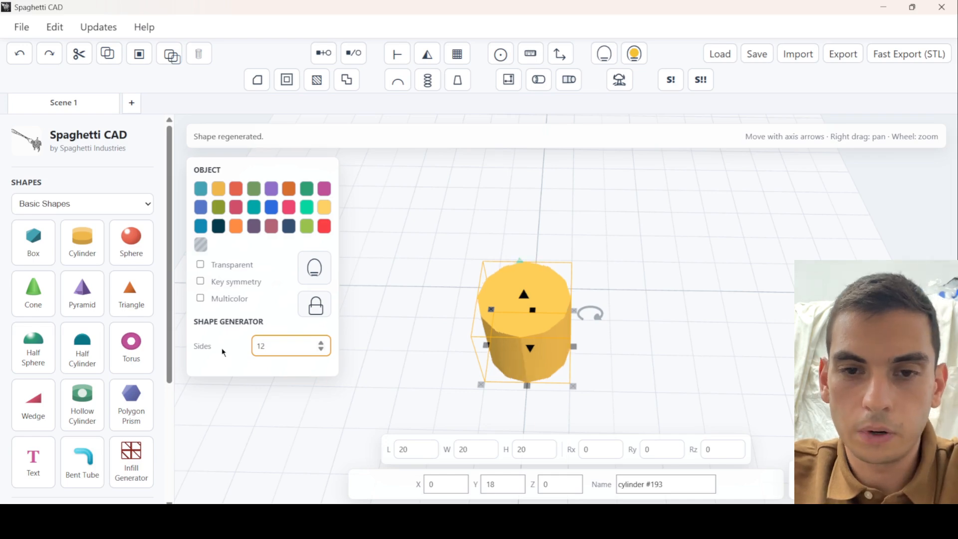
pyautogui.click(453, 233)
pyautogui.scroll(5, 505, 349)
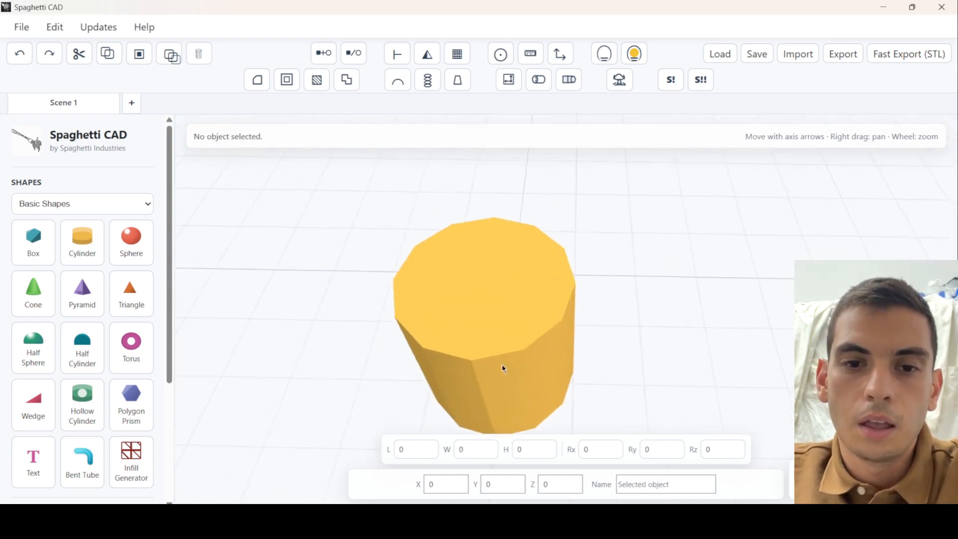
# - Delete the 12-sided cylinder from the scene
pyautogui.click(463, 281)
pyautogui.scroll(-5, 463, 280)
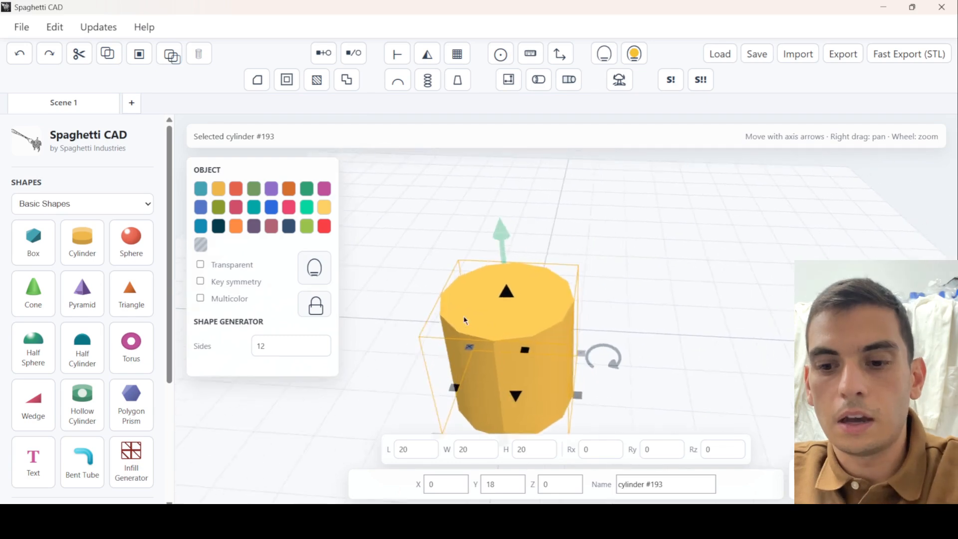
pyautogui.press('Delete')
# - Switch the shape library to Hardware and add a spur gear with default settings at X 9, Y -7
pyautogui.click(78, 204)
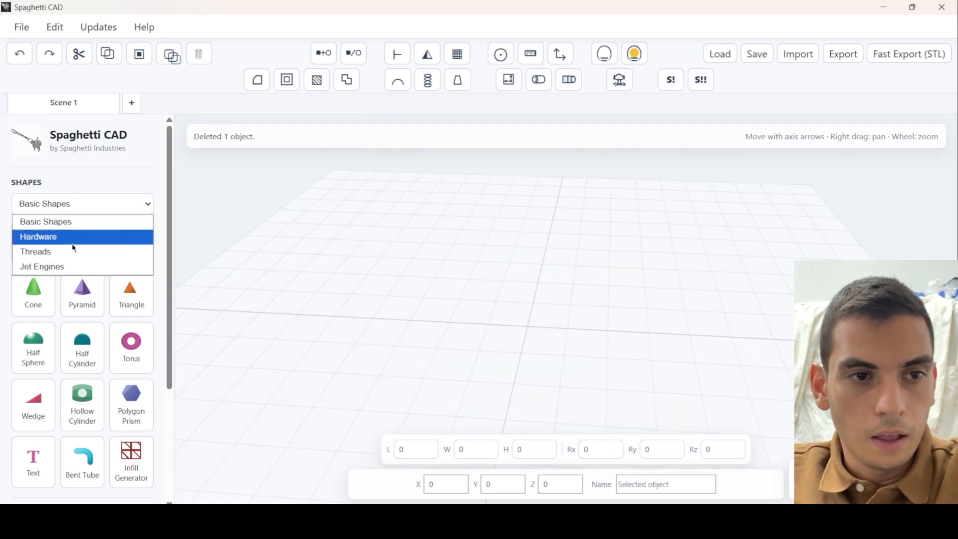
pyautogui.click(75, 236)
pyautogui.click(32, 244)
pyautogui.scroll(3, 385, 299)
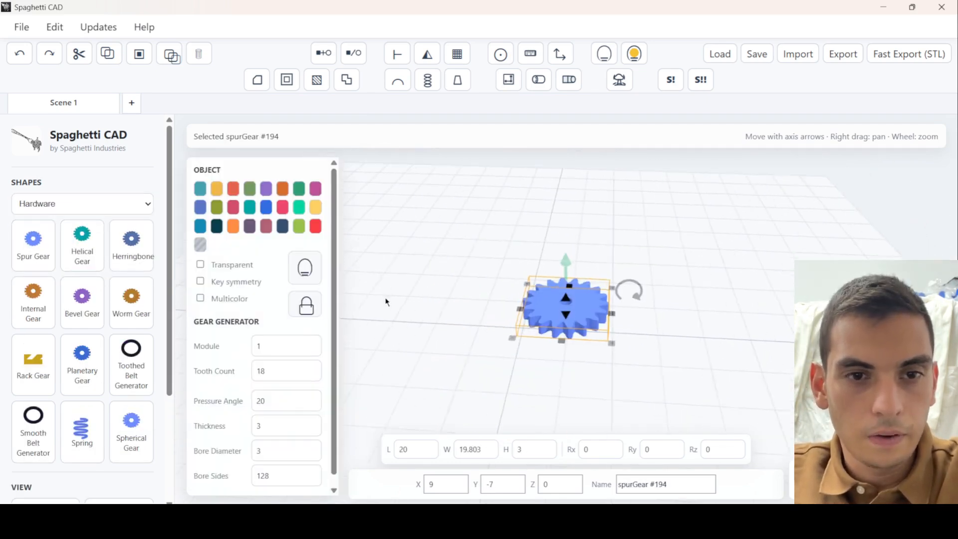
pyautogui.scroll(-1, 300, 424)
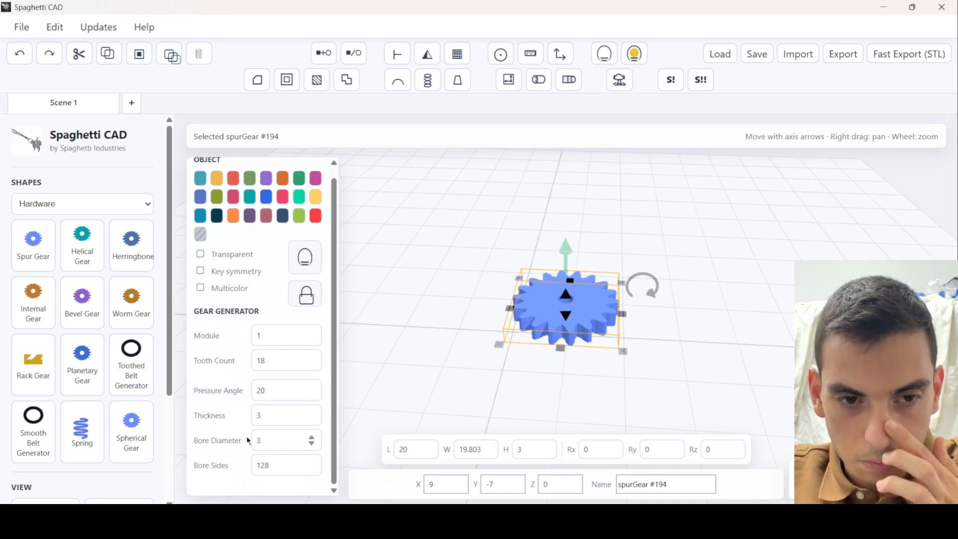
pyautogui.scroll(2, 408, 288)
# - Try 4 and 6 bore sides on the spur gear and inspect the shape of its centre hole
pyautogui.moveTo(411, 284); pyautogui.dragTo(404, 338)
pyautogui.scroll(5, 435, 319)
pyautogui.scroll(3, 435, 319)
pyautogui.click(255, 472)
pyautogui.moveTo(256, 474); pyautogui.dragTo(218, 463)
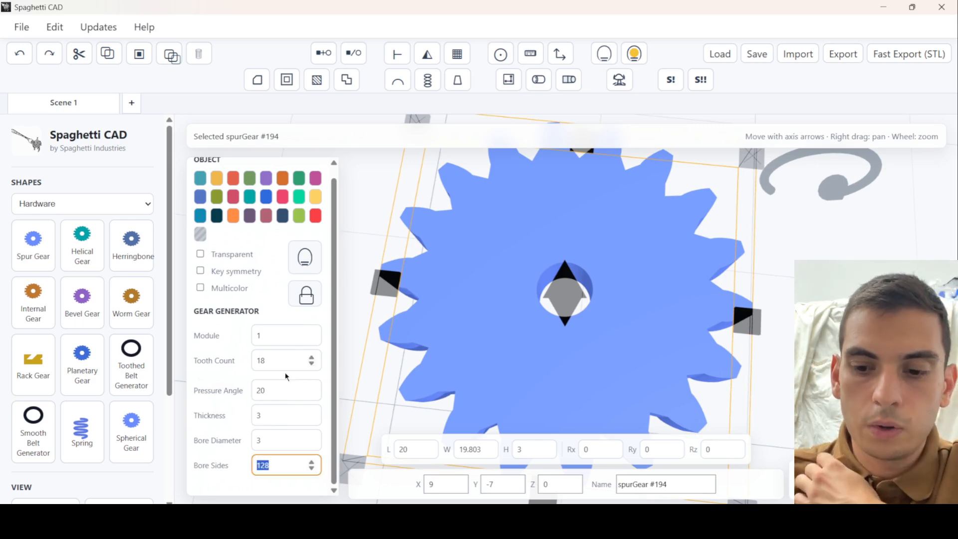
pyautogui.write('4')
pyautogui.moveTo(280, 464); pyautogui.dragTo(240, 462)
pyautogui.write('6')
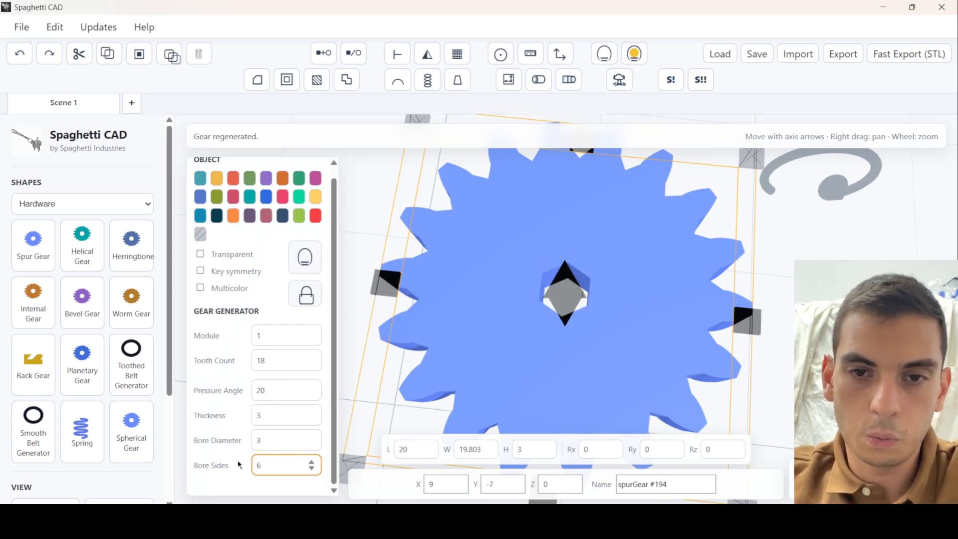
pyautogui.click(490, 227)
pyautogui.scroll(-3, 528, 281)
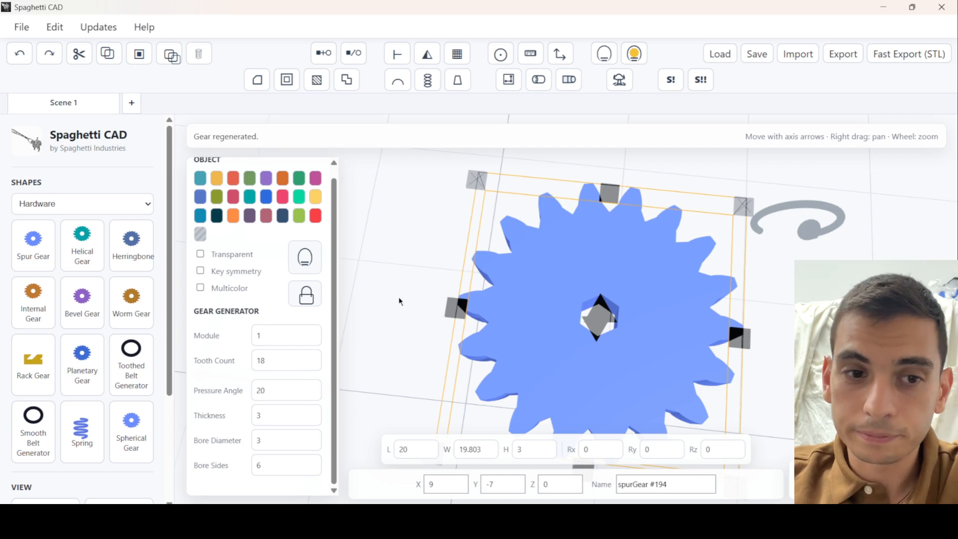
# - Set the spur gear's bore sides back to 128 and deselect the gear
pyautogui.moveTo(294, 466); pyautogui.dragTo(201, 455)
pyautogui.write('128')
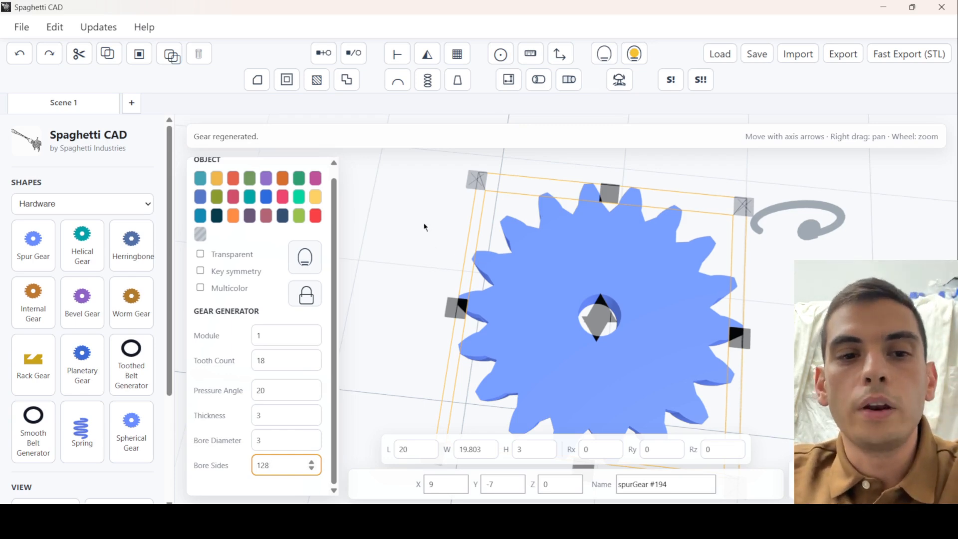
pyautogui.scroll(-2, 425, 279)
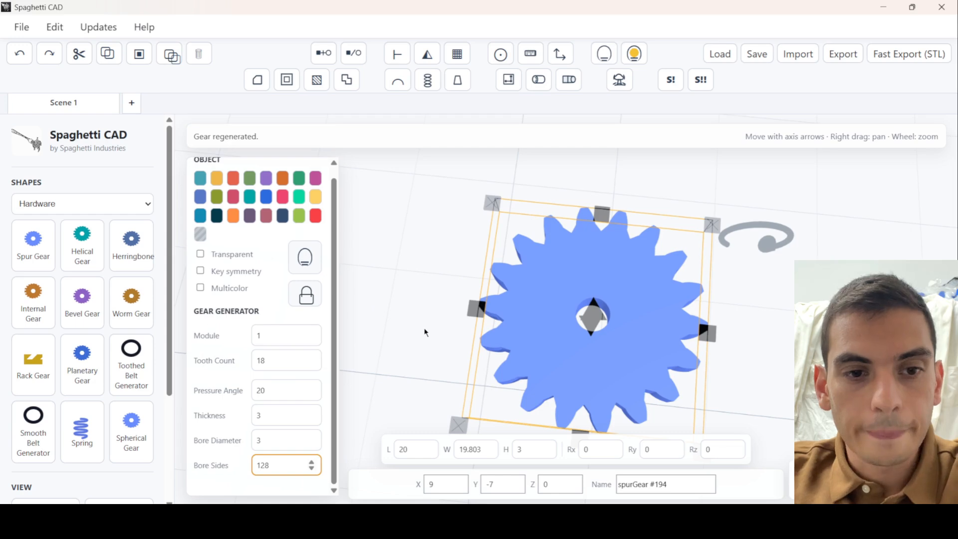
pyautogui.click(425, 328)
pyautogui.scroll(-3, 424, 329)
pyautogui.moveTo(424, 329)
pyautogui.mouseDown()
pyautogui.moveTo(435, 281)
pyautogui.moveTo(431, 338)
pyautogui.mouseUp()
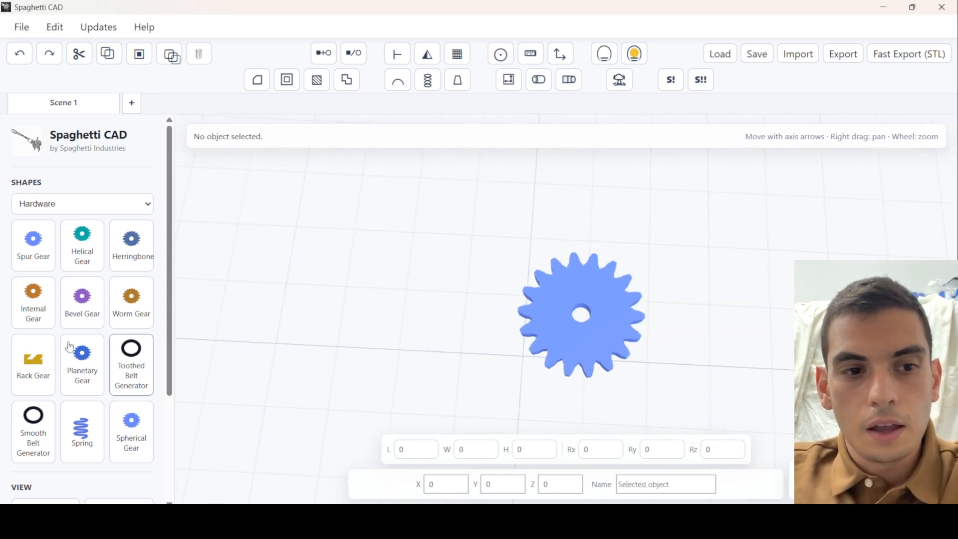
# - Shift the spur gear slightly across the grid to X 10, Y -10 and deselect it
pyautogui.scroll(-3, 73, 364)
pyautogui.scroll(3, 74, 367)
pyautogui.moveTo(323, 325); pyautogui.dragTo(468, 316)
pyautogui.moveTo(468, 302); pyautogui.dragTo(466, 363, button='right')
pyautogui.scroll(-1, 462, 344)
pyautogui.click(558, 358)
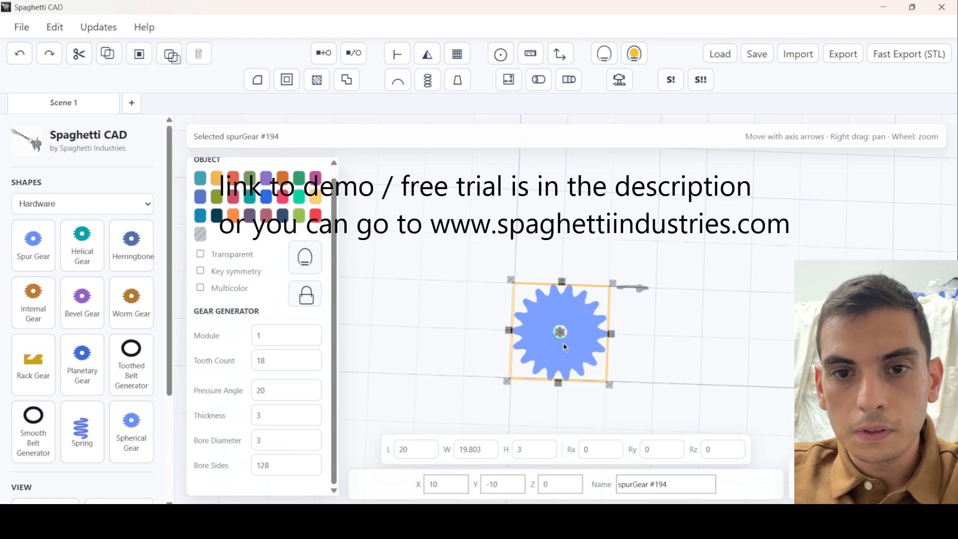
pyautogui.click(454, 337)
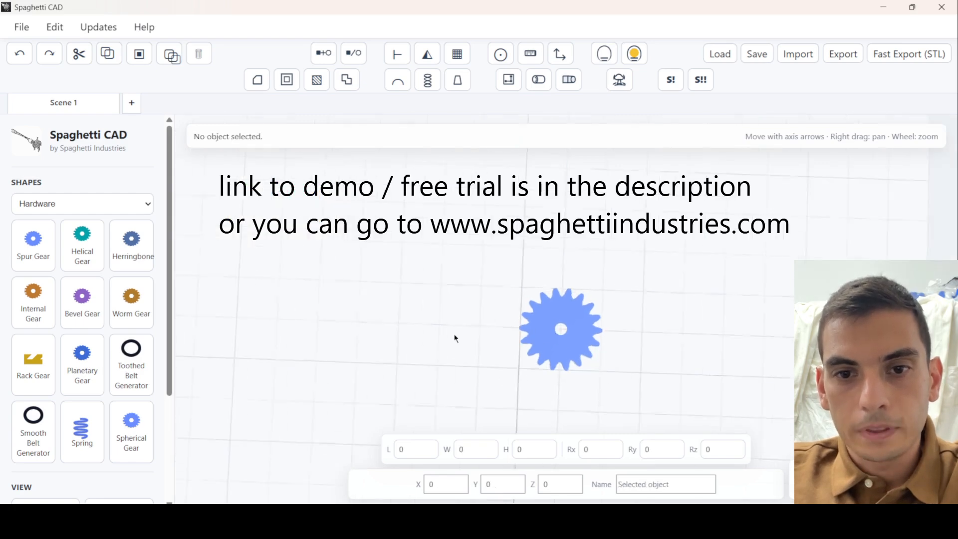